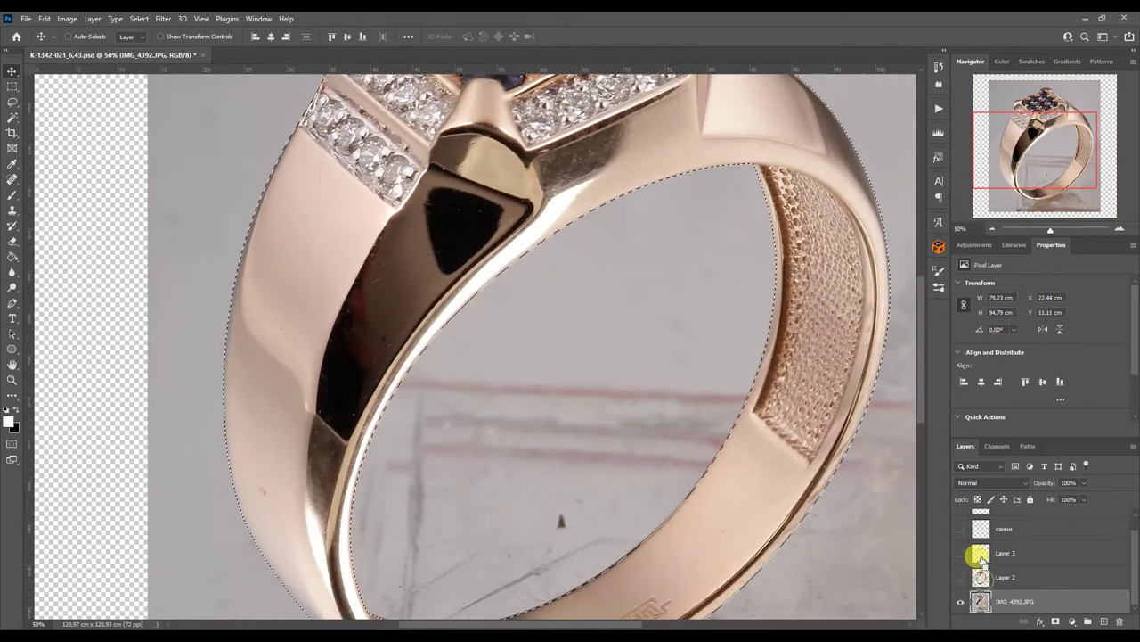
# Step: Run the Blur Metal MAX action on the IMG_4392.JPG copy layer
pyautogui.keyDown('ctrl'); pyautogui.click(980, 593); pyautogui.keyUp('ctrl')
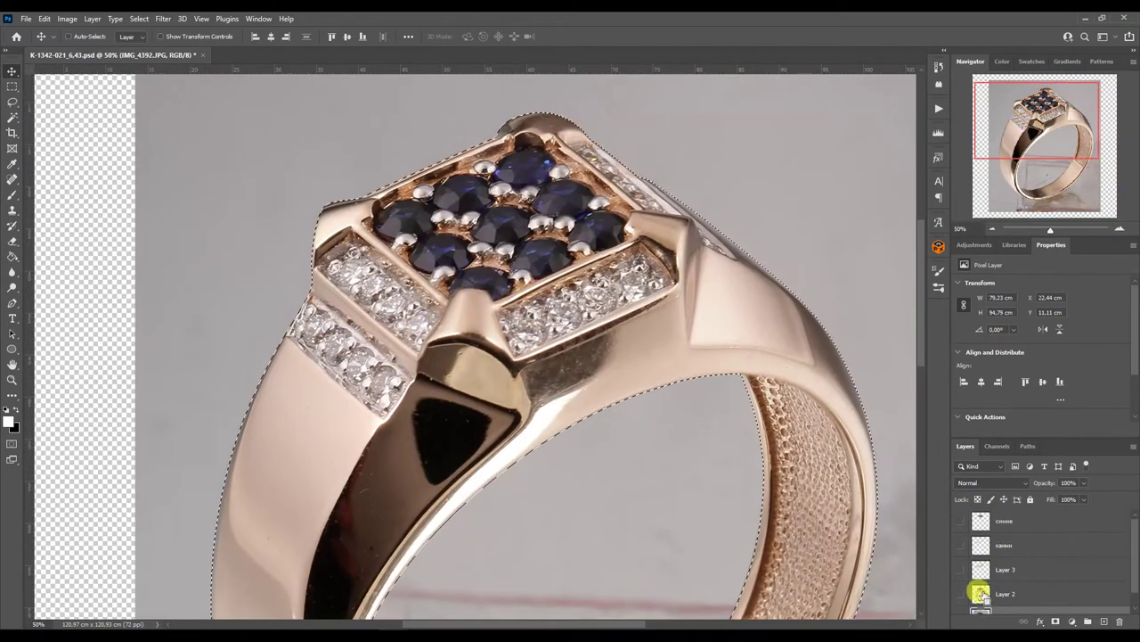
pyautogui.hotkey('ctrl', 'd')
pyautogui.scroll(-2, 1029, 557)
pyautogui.click(1007, 578)
pyautogui.click(938, 108)
pyautogui.click(852, 204)
pyautogui.click(853, 595)
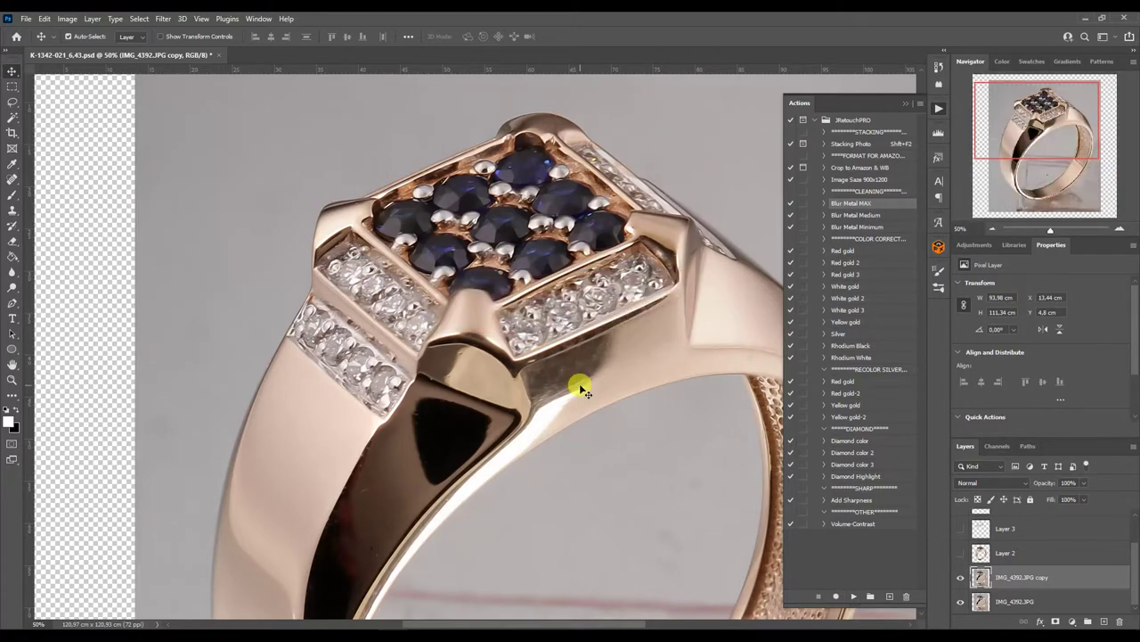
# Step: Add a layer mask to the blurred copy and set the Brush size and hardness
pyautogui.click(1056, 621)
pyautogui.press('b')
pyautogui.rightClick(840, 453)
# Step: Paint black on the mask over the sapphires, diamond rows and textured band to keep them sharp
pyautogui.hotkey('ctrl', '1')
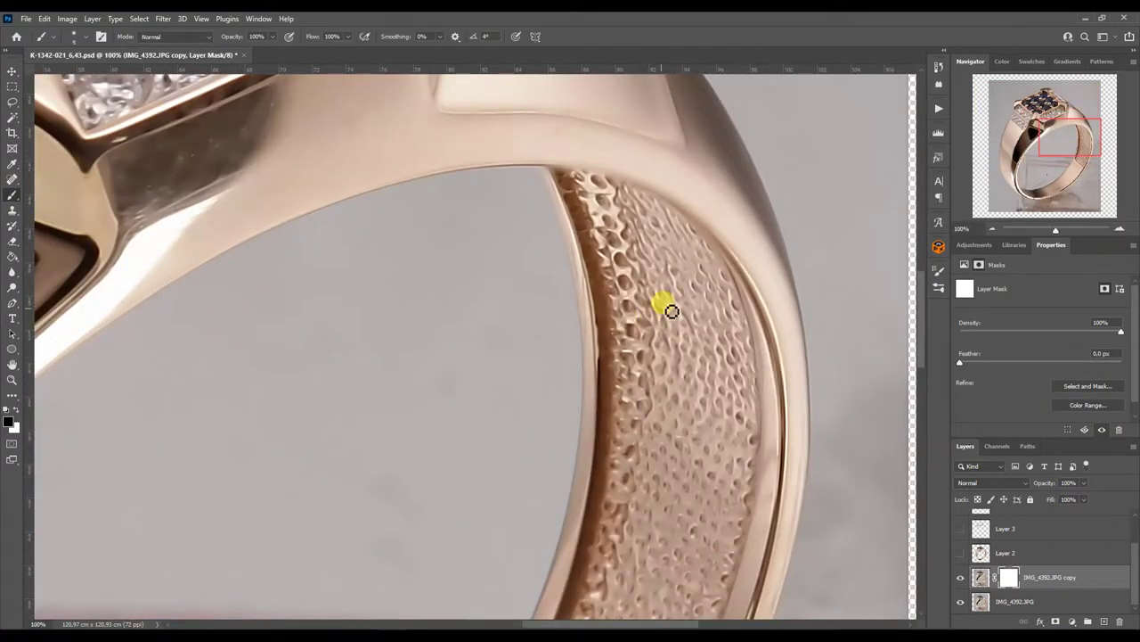
pyautogui.moveTo(705, 400); pyautogui.dragTo(633, 177)
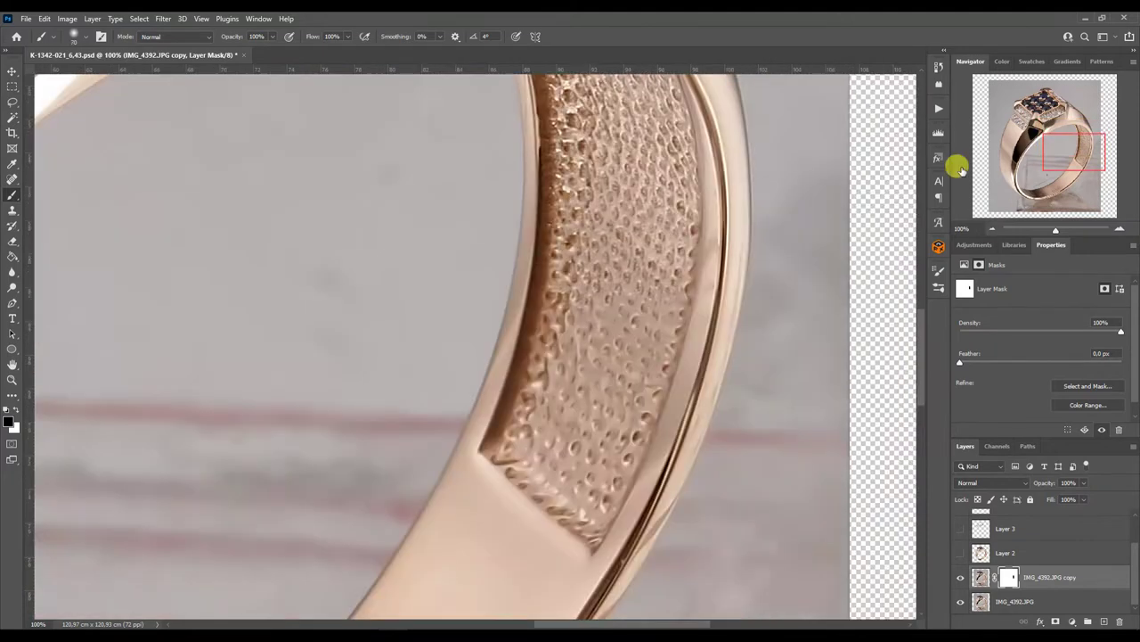
pyautogui.moveTo(554, 403); pyautogui.dragTo(644, 348)
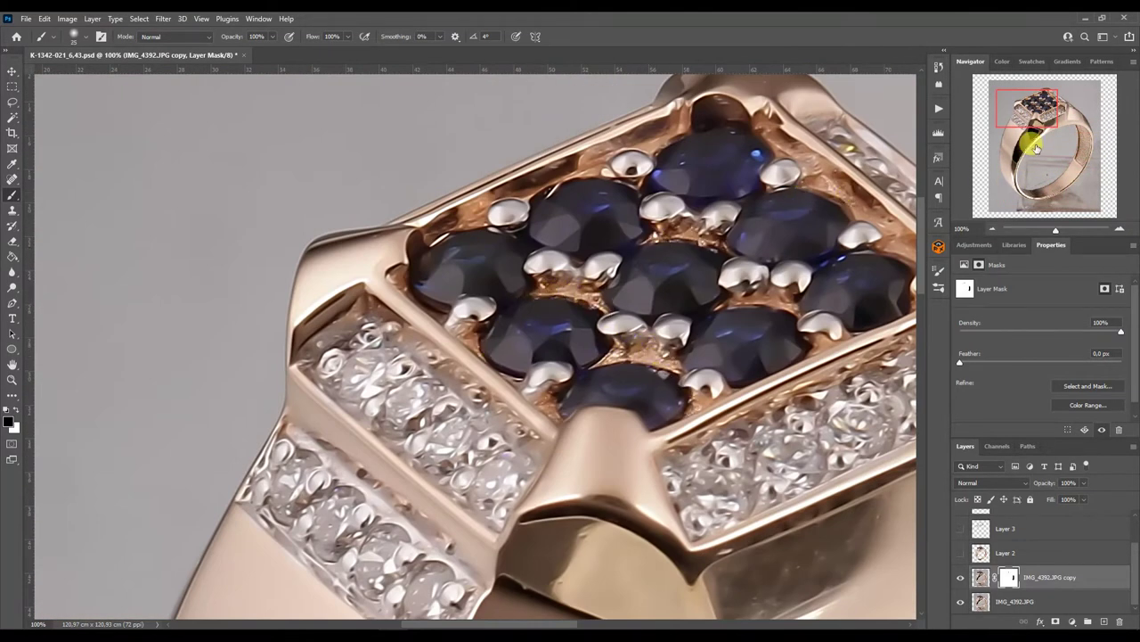
pyautogui.moveTo(881, 256); pyautogui.dragTo(747, 292)
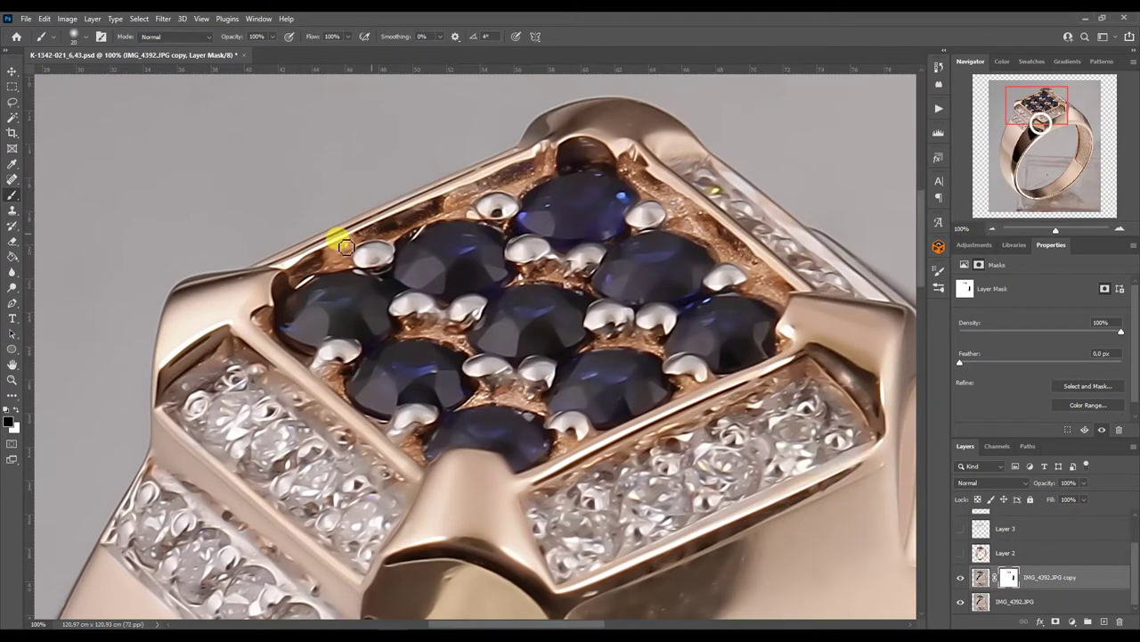
pyautogui.moveTo(854, 364); pyautogui.dragTo(670, 285)
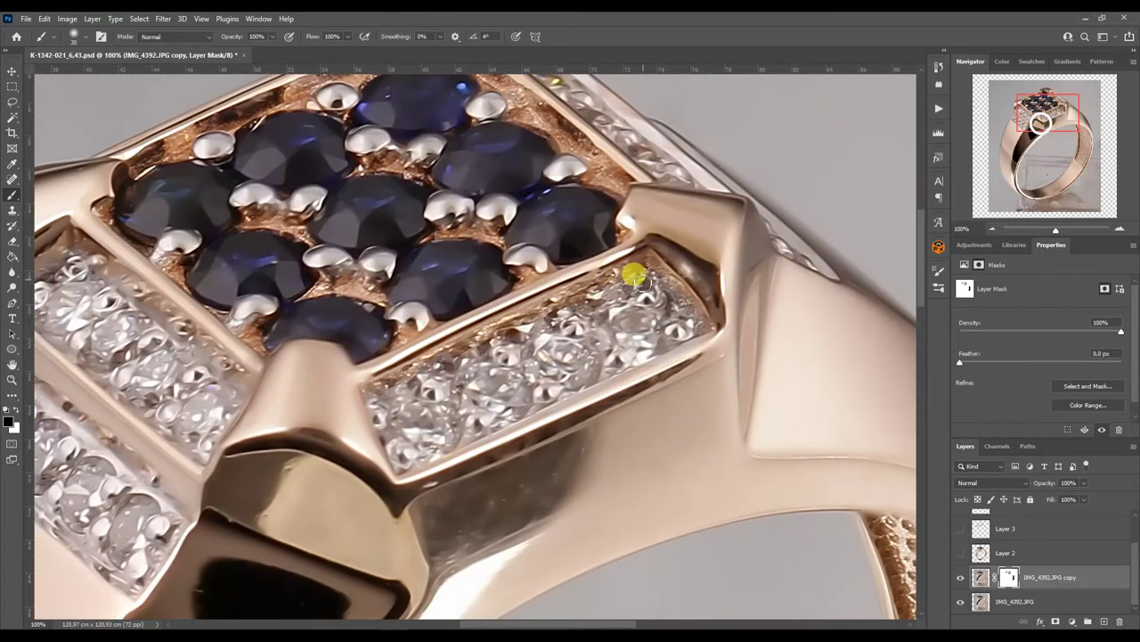
pyautogui.hscroll(-5, 585, 384)
pyautogui.hscroll(-5, 539, 281)
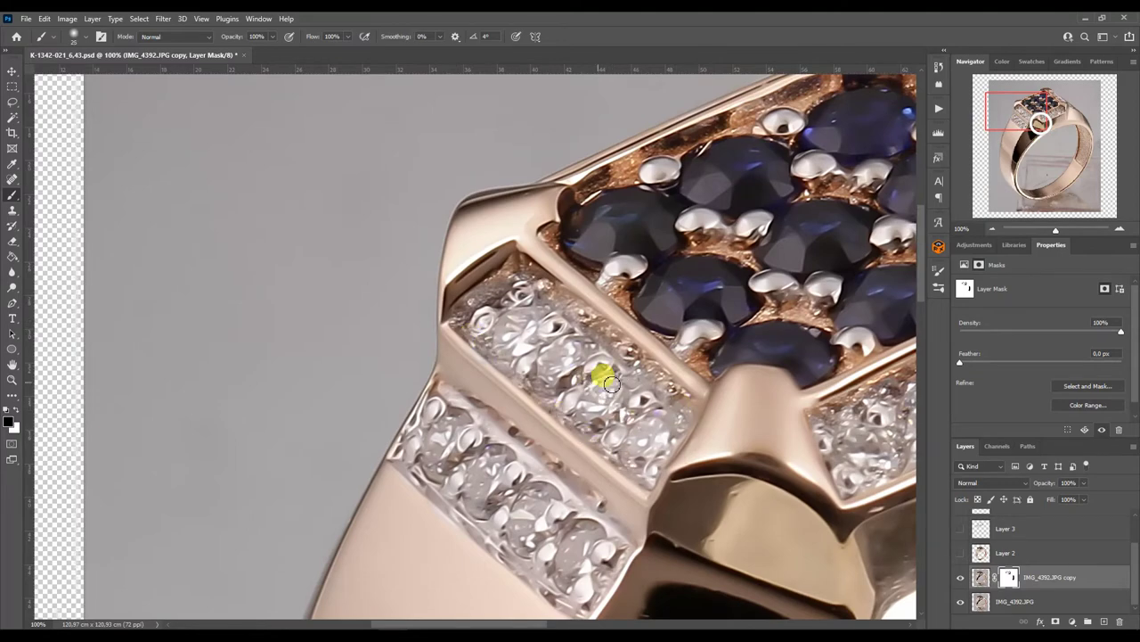
pyautogui.scroll(-3, 597, 357)
pyautogui.hscroll(-2, 570, 326)
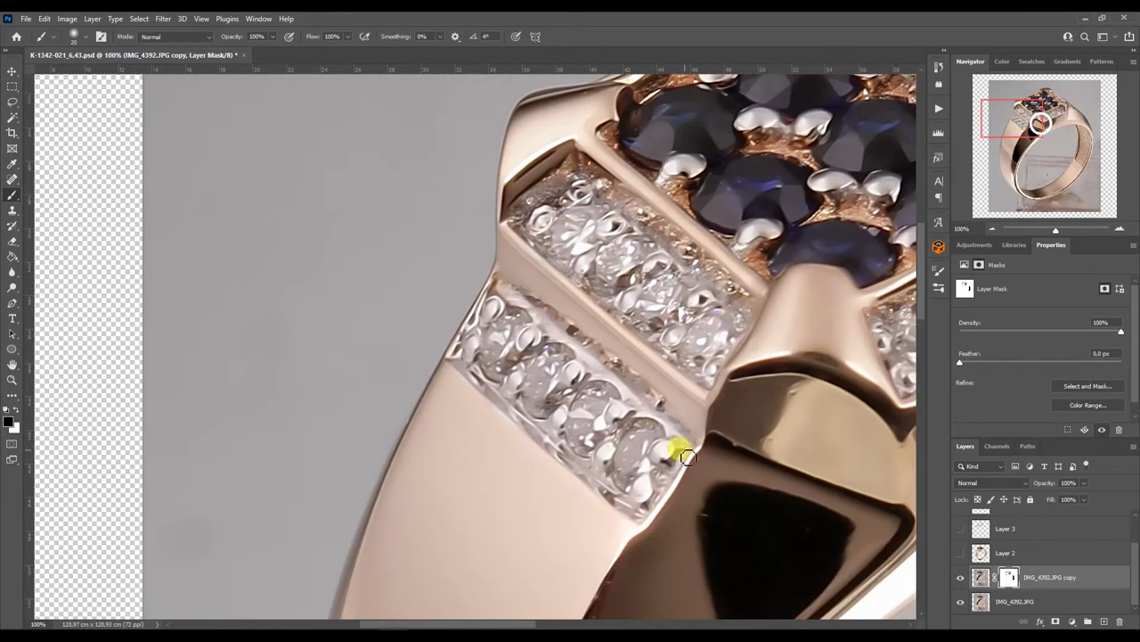
pyautogui.scroll(-5, 584, 465)
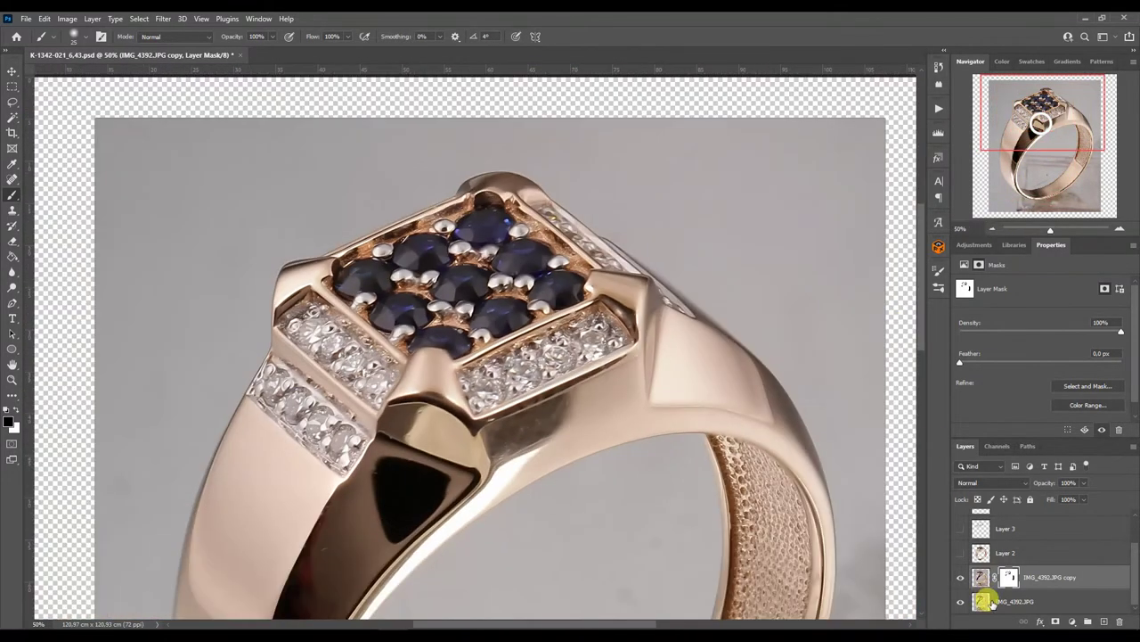
# Step: Stamp the visible result into new layer IMG_4392.JPG copy 3 and choose the Mixer Brush
pyautogui.hotkey('ctrl', 'e')
pyautogui.hotkey('shift', 'b')
pyautogui.hotkey('shift', 'b')
pyautogui.hotkey('shift', 'b')
pyautogui.click(1120, 229)
# Step: Blend the metal at the notch beside the sapphires and the shadowed band below the diamond channel
pyautogui.click(1120, 229)
pyautogui.moveTo(451, 286)
pyautogui.mouseDown()
pyautogui.moveTo(484, 288)
pyautogui.moveTo(425, 241)
pyautogui.moveTo(484, 234)
pyautogui.moveTo(553, 280)
pyautogui.moveTo(555, 298)
pyautogui.moveTo(577, 268)
pyautogui.moveTo(491, 242)
pyautogui.moveTo(585, 311)
pyautogui.mouseUp()
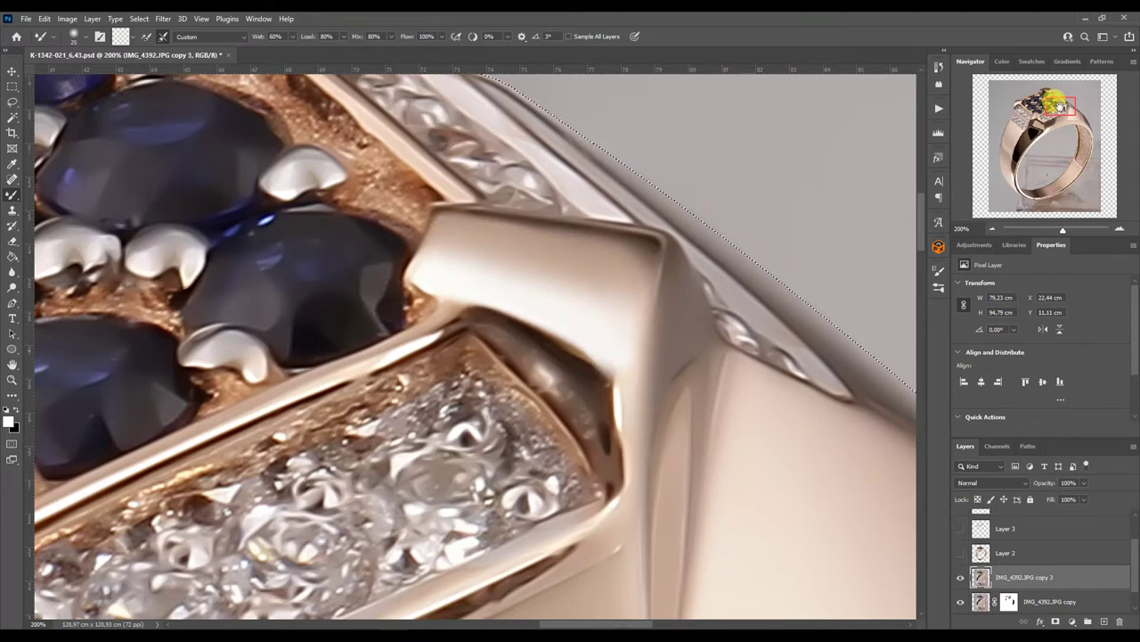
pyautogui.moveTo(1053, 103); pyautogui.dragTo(1025, 111)
pyautogui.moveTo(601, 405); pyautogui.dragTo(588, 262)
pyautogui.moveTo(606, 316)
pyautogui.mouseDown()
pyautogui.moveTo(512, 348)
pyautogui.moveTo(667, 374)
pyautogui.moveTo(634, 272)
pyautogui.moveTo(638, 309)
pyautogui.mouseUp()
pyautogui.moveTo(1032, 108)
pyautogui.mouseDown()
pyautogui.moveTo(1041, 89)
pyautogui.moveTo(1034, 111)
pyautogui.moveTo(1042, 125)
pyautogui.moveTo(1048, 96)
pyautogui.moveTo(1055, 112)
pyautogui.mouseUp()
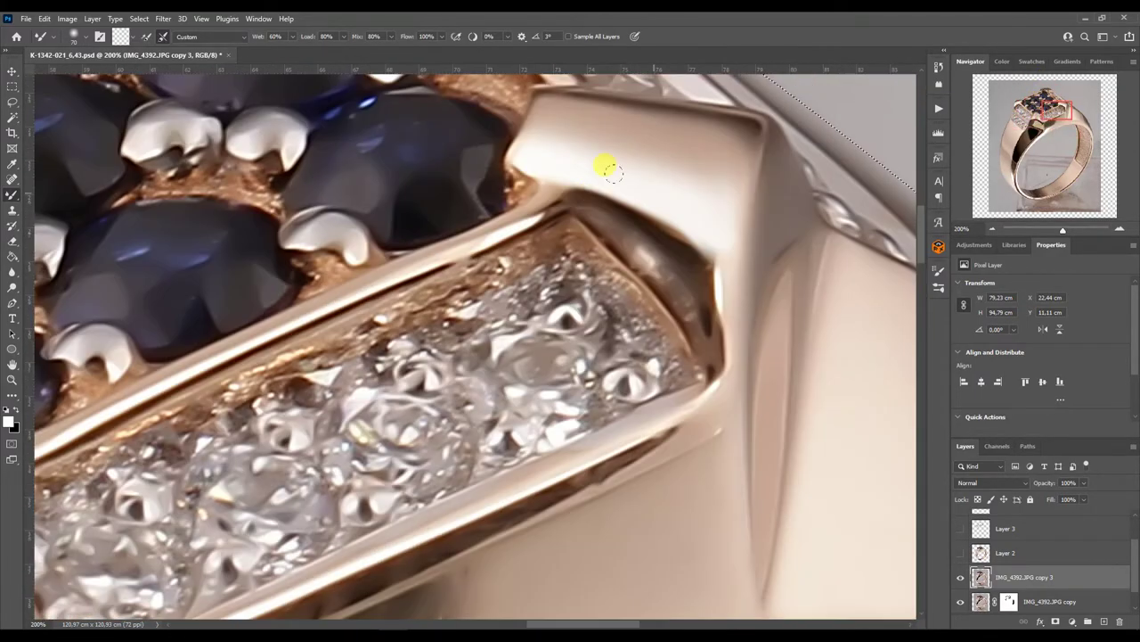
pyautogui.moveTo(640, 249)
pyautogui.mouseDown()
pyautogui.moveTo(560, 184)
pyautogui.moveTo(656, 234)
pyautogui.moveTo(627, 243)
pyautogui.moveTo(701, 338)
pyautogui.moveTo(683, 257)
pyautogui.moveTo(718, 284)
pyautogui.mouseUp()
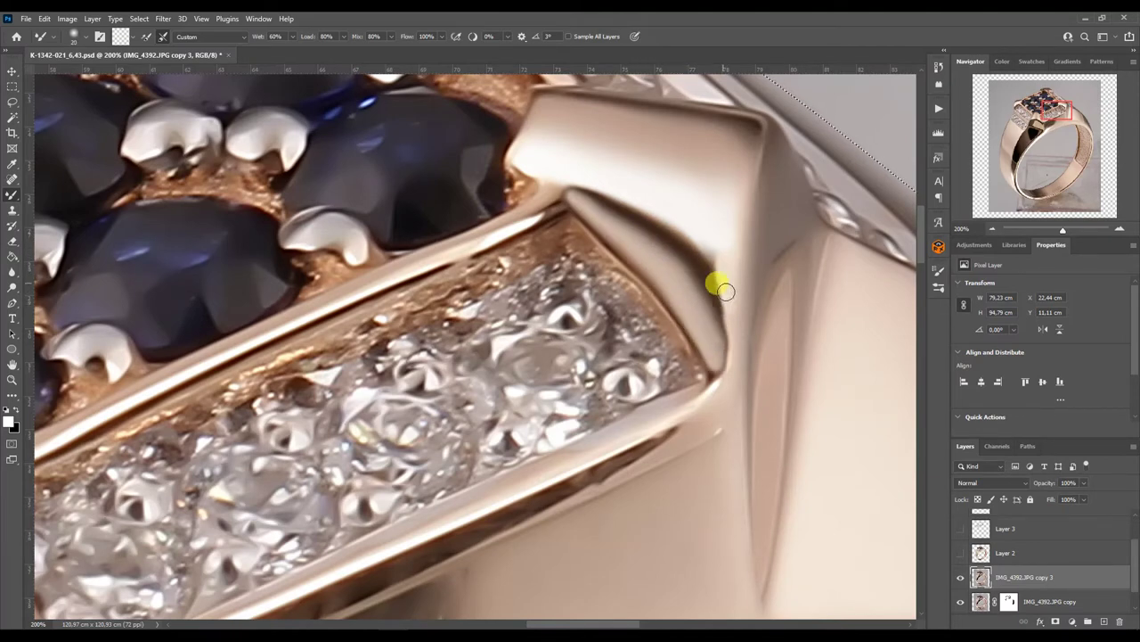
pyautogui.moveTo(731, 368)
pyautogui.mouseDown()
pyautogui.moveTo(654, 231)
pyautogui.moveTo(571, 191)
pyautogui.mouseUp()
# Step: Smooth the V-shaped notch and the shadowed band beside it
pyautogui.scroll(-5, 657, 188)
pyautogui.scroll(1, 659, 250)
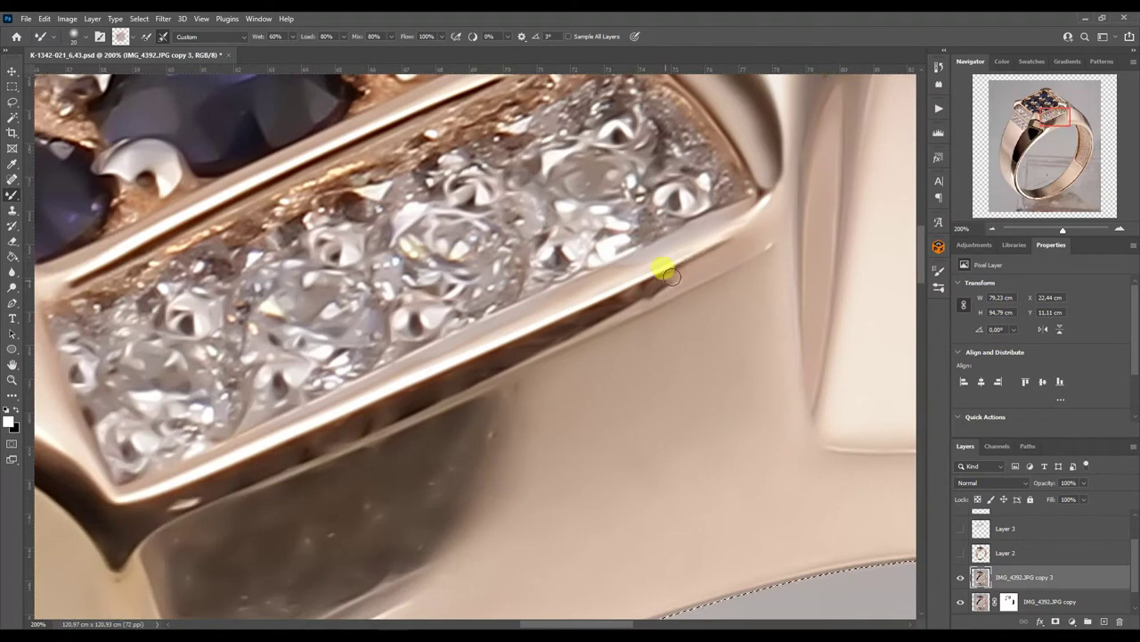
pyautogui.moveTo(425, 388); pyautogui.dragTo(725, 262)
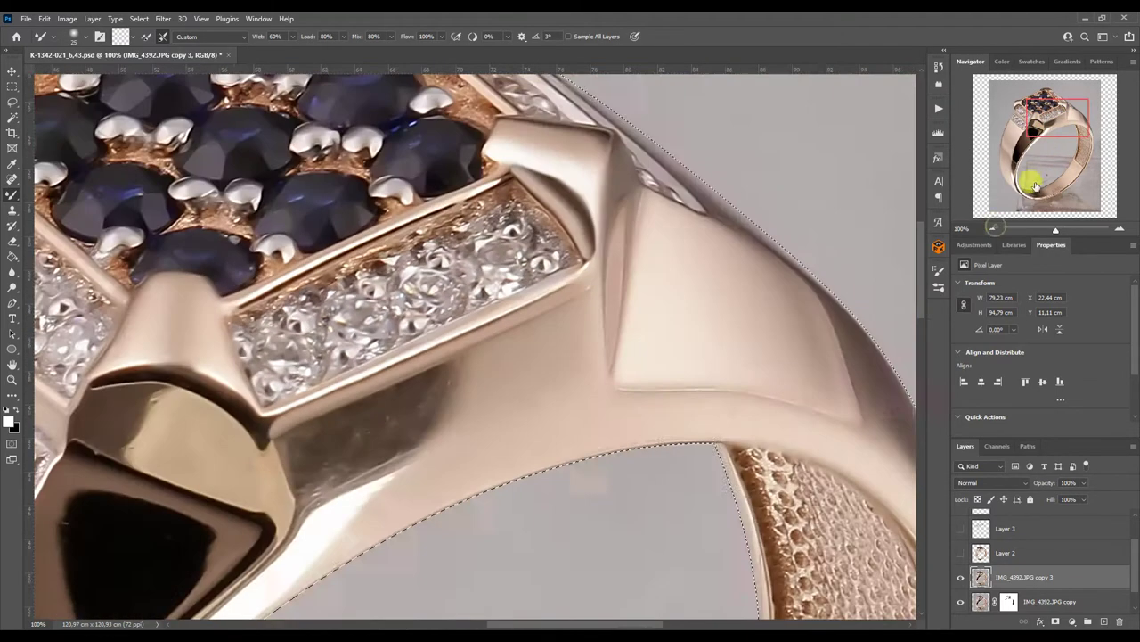
pyautogui.moveTo(1037, 179); pyautogui.dragTo(1045, 125)
pyautogui.moveTo(751, 259)
pyautogui.mouseDown()
pyautogui.moveTo(683, 273)
pyautogui.moveTo(543, 335)
pyautogui.moveTo(476, 522)
pyautogui.moveTo(450, 394)
pyautogui.moveTo(652, 288)
pyautogui.mouseUp()
pyautogui.moveTo(1031, 114); pyautogui.dragTo(1041, 130)
pyautogui.moveTo(581, 381)
pyautogui.mouseDown()
pyautogui.moveTo(550, 402)
pyautogui.moveTo(679, 373)
pyautogui.moveTo(576, 374)
pyautogui.moveTo(667, 356)
pyautogui.moveTo(782, 260)
pyautogui.mouseUp()
pyautogui.moveTo(1042, 129)
pyautogui.mouseDown()
pyautogui.moveTo(1039, 115)
pyautogui.moveTo(1031, 171)
pyautogui.moveTo(1008, 156)
pyautogui.mouseUp()
pyautogui.hotkey('ctrl', '-')
pyautogui.hotkey('ctrl', '-')
pyautogui.hotkey('ctrl', '-')
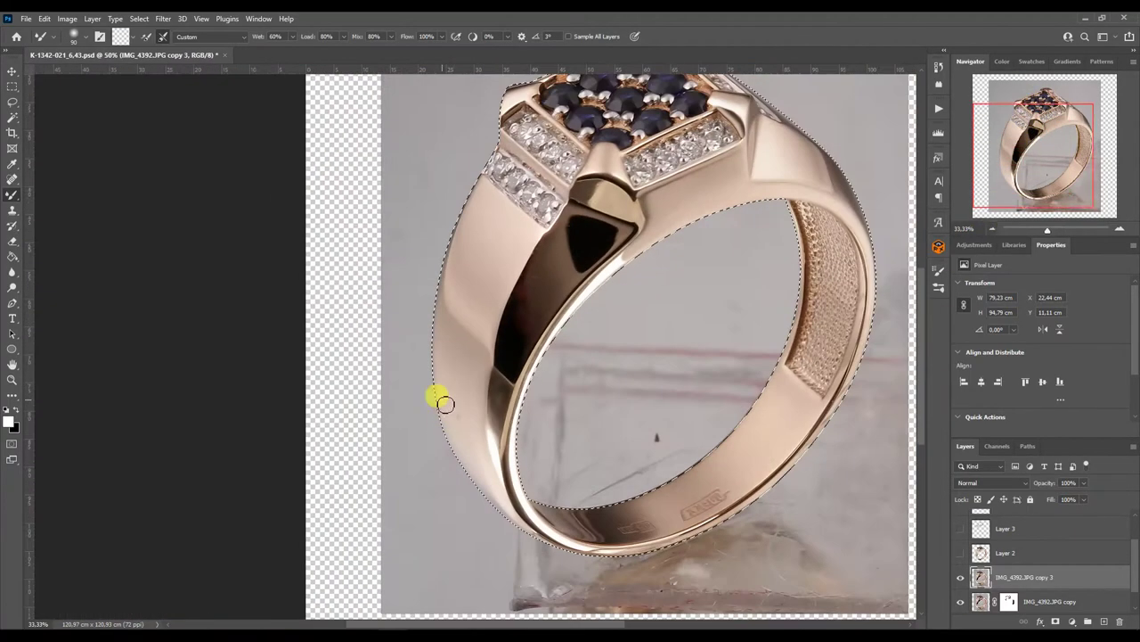
# Step: Deselect, run the Add Sharpness action, and duplicate the sharpened ring layer
pyautogui.click(1043, 119)
pyautogui.hotkey('ctrl', 'd')
pyautogui.hotkey('alt', 'F9')
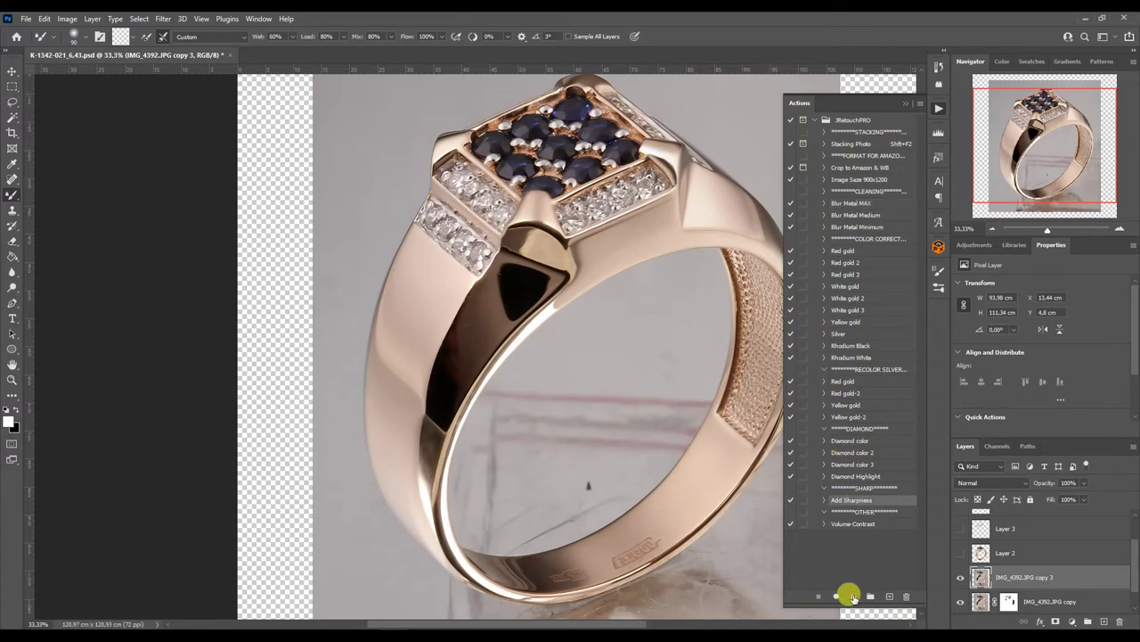
pyautogui.hotkey('ctrl', 'j')
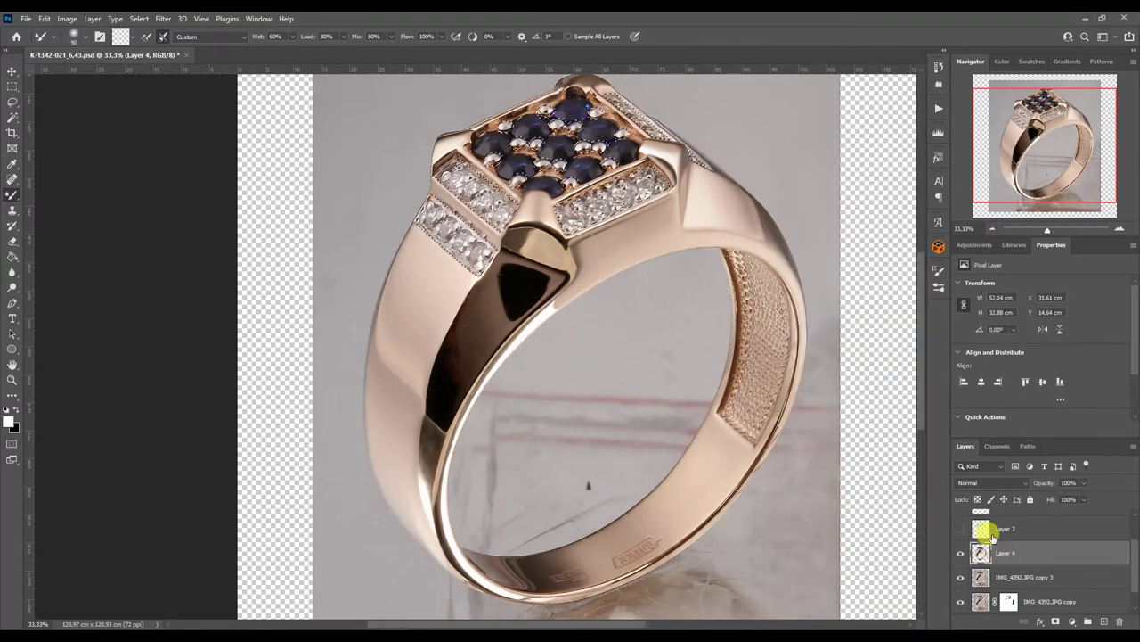
pyautogui.hotkey('ctrl', 'j')
# Step: Add a new layer beneath the ring and fill it white with the Paint Bucket
pyautogui.keyDown('ctrl'); pyautogui.click(1103, 621); pyautogui.keyUp('ctrl')
pyautogui.click(13, 256)
pyautogui.click(244, 306)
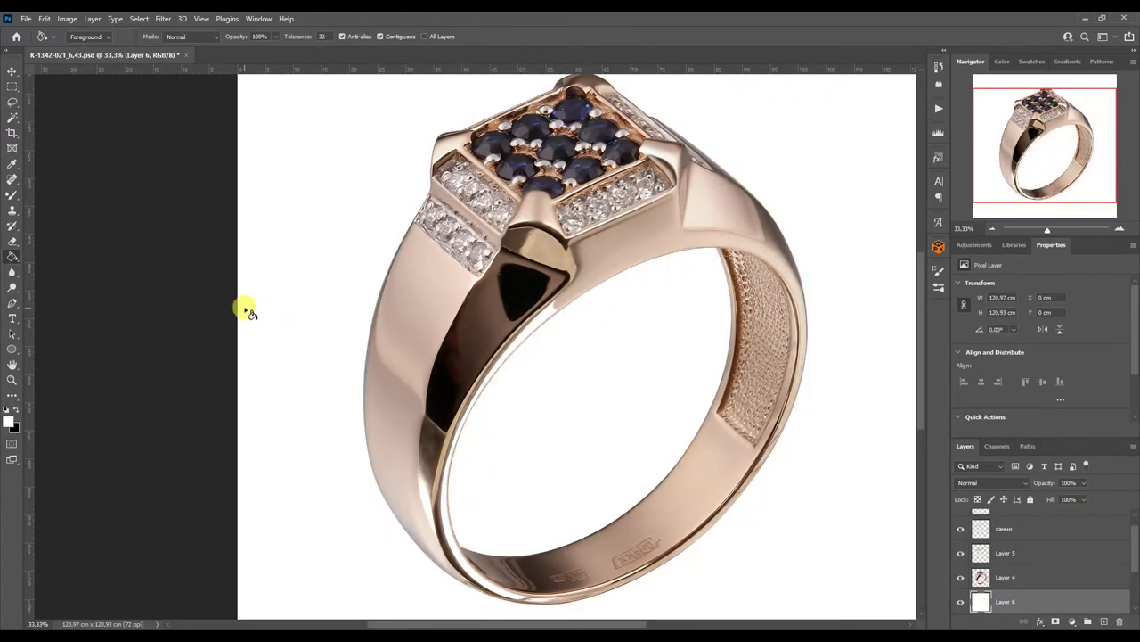
pyautogui.click(980, 577)
pyautogui.press('p')
pyautogui.hotkey('ctrl', '+')
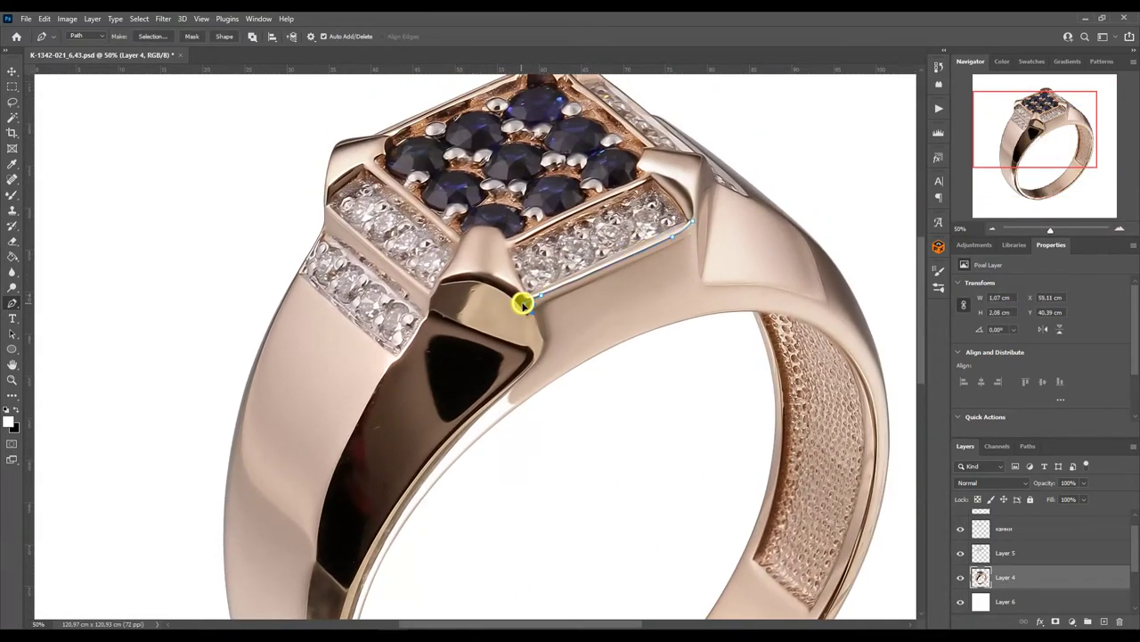
# Step: Place pen anchors along the band's inner edge, circling the opening up toward the top
pyautogui.scroll(-2, 526, 371)
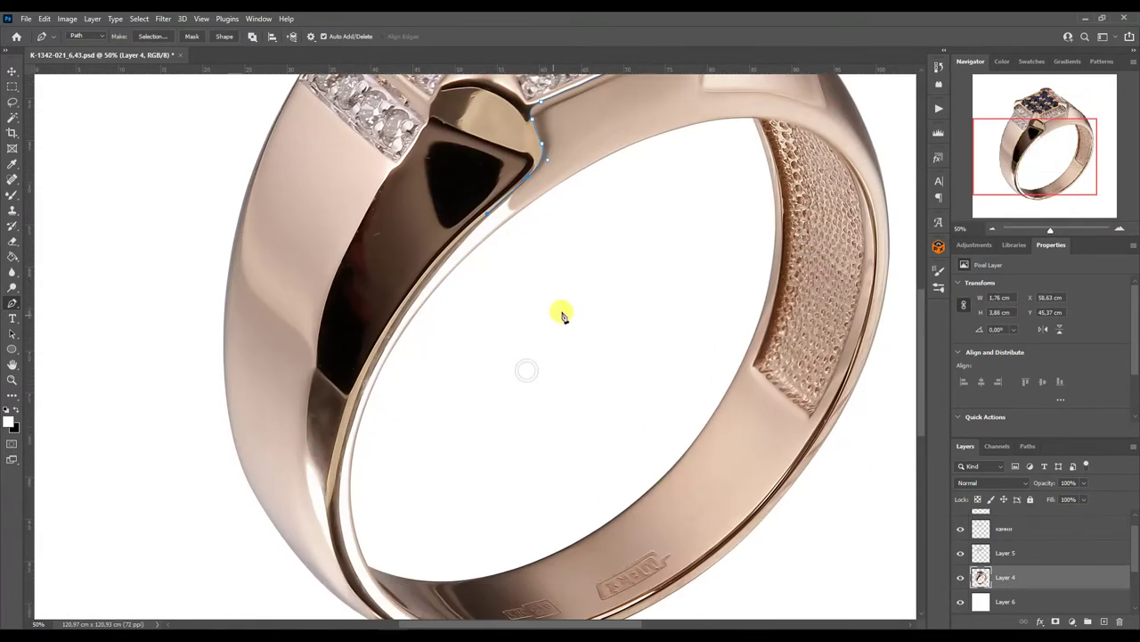
pyautogui.scroll(-1, 526, 371)
pyautogui.scroll(-1, 527, 371)
pyautogui.scroll(-1, 526, 370)
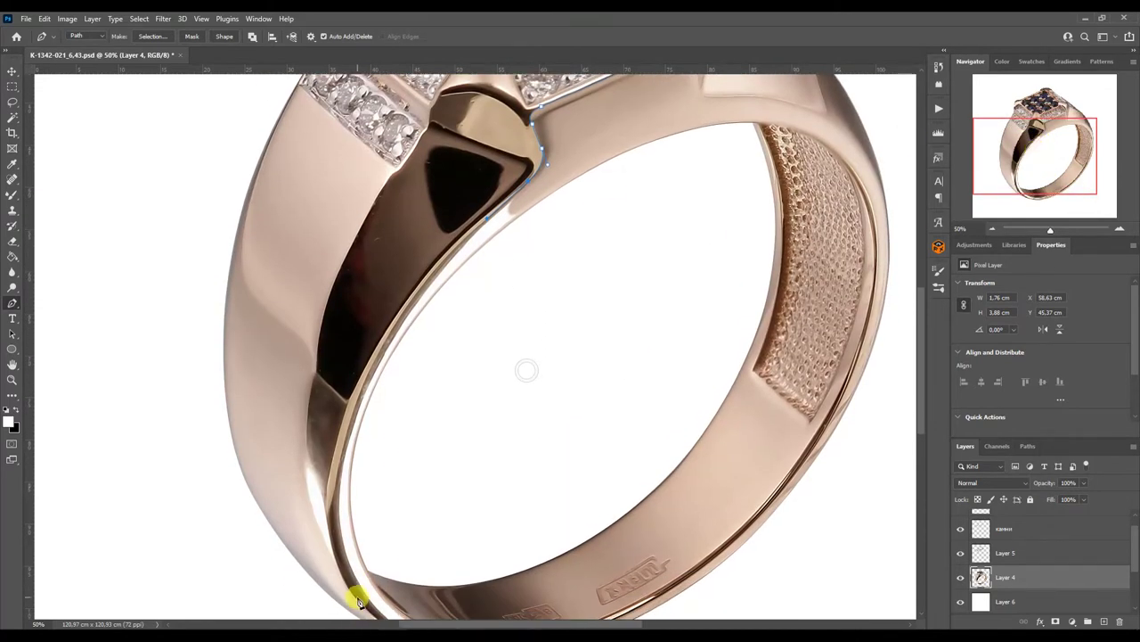
pyautogui.moveTo(1038, 149); pyautogui.dragTo(1043, 159)
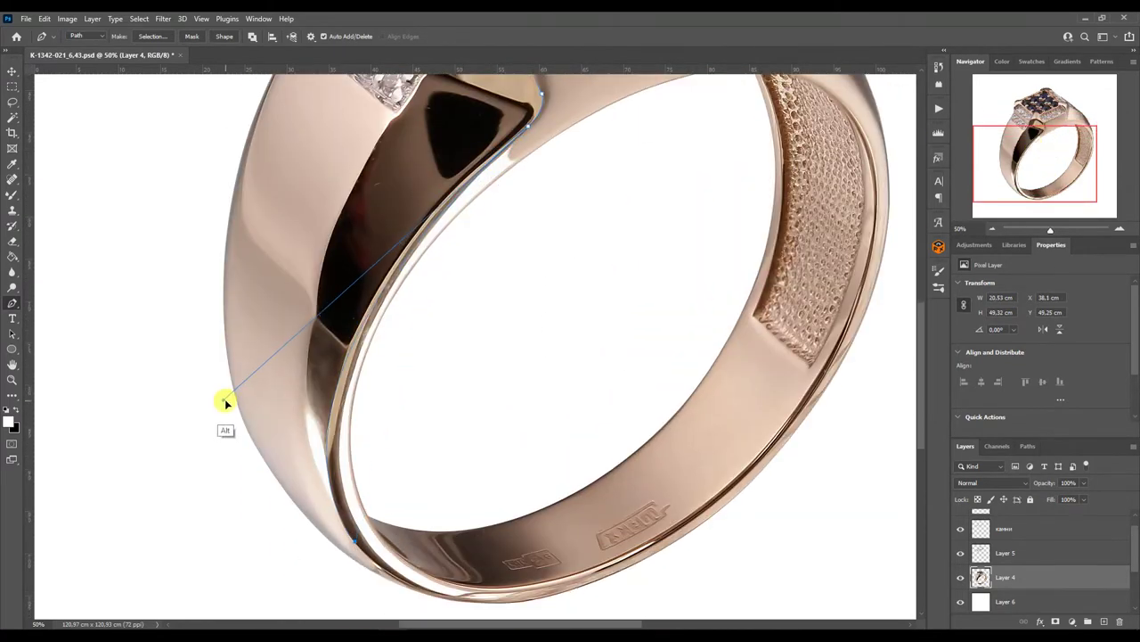
pyautogui.moveTo(347, 350); pyautogui.dragTo(371, 288)
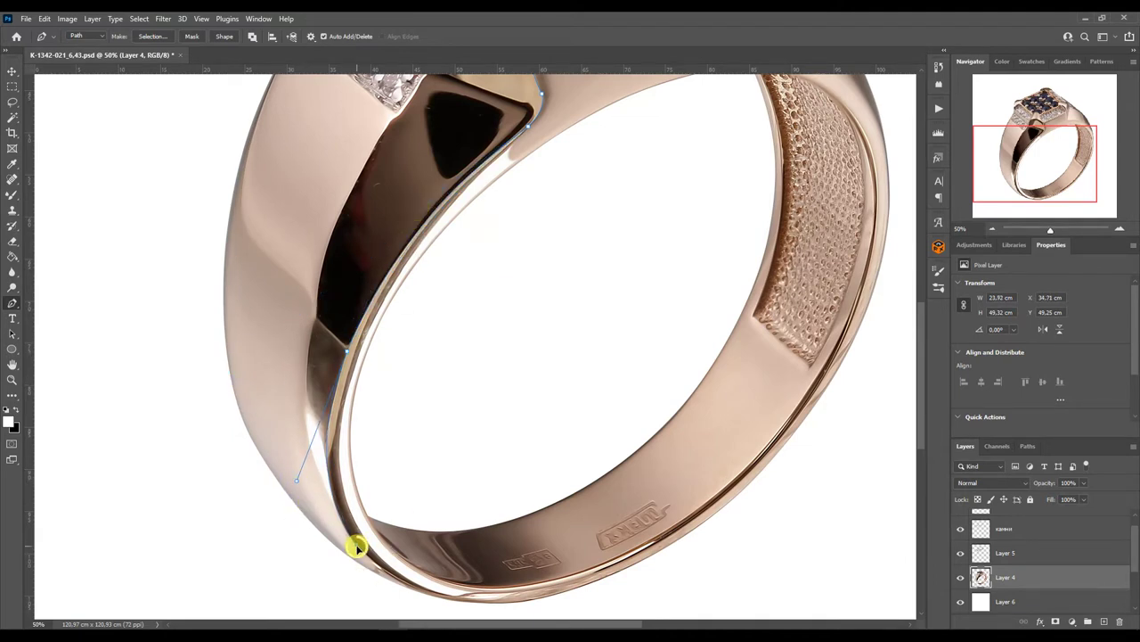
pyautogui.moveTo(461, 591); pyautogui.dragTo(426, 615)
pyautogui.click(764, 544)
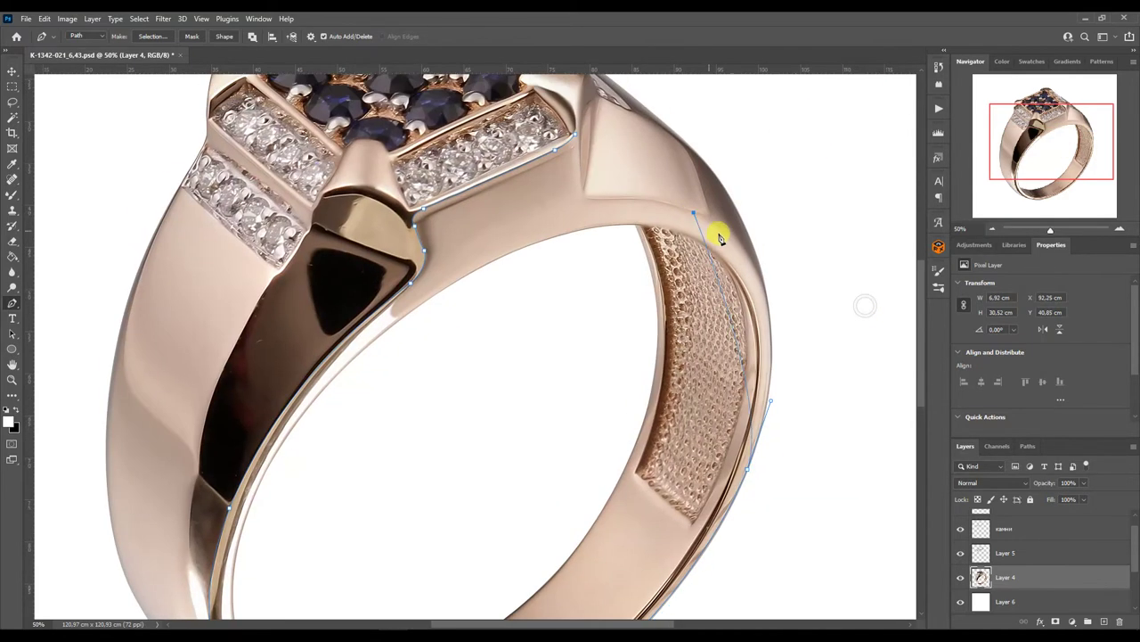
pyautogui.moveTo(872, 286); pyautogui.dragTo(796, 251)
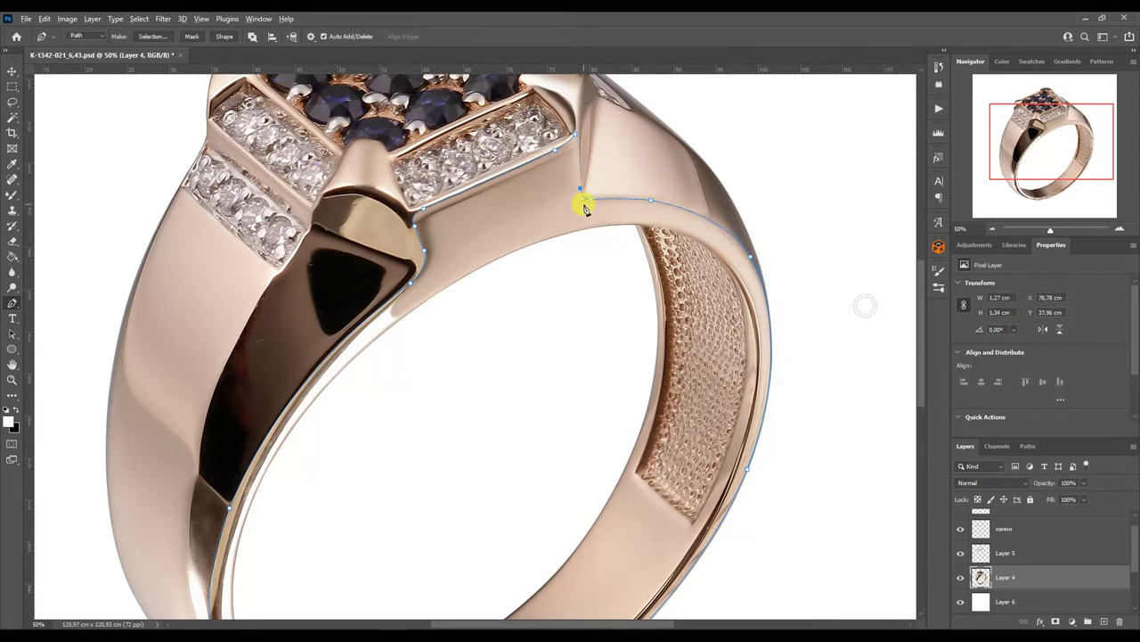
pyautogui.click(284, 428)
pyautogui.click(1120, 229)
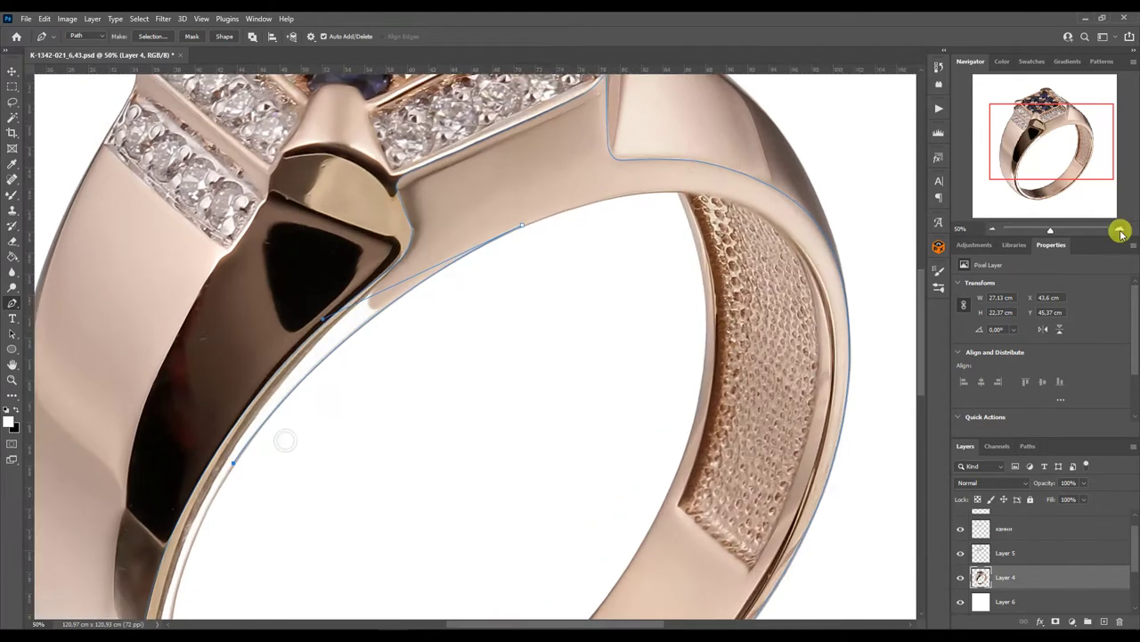
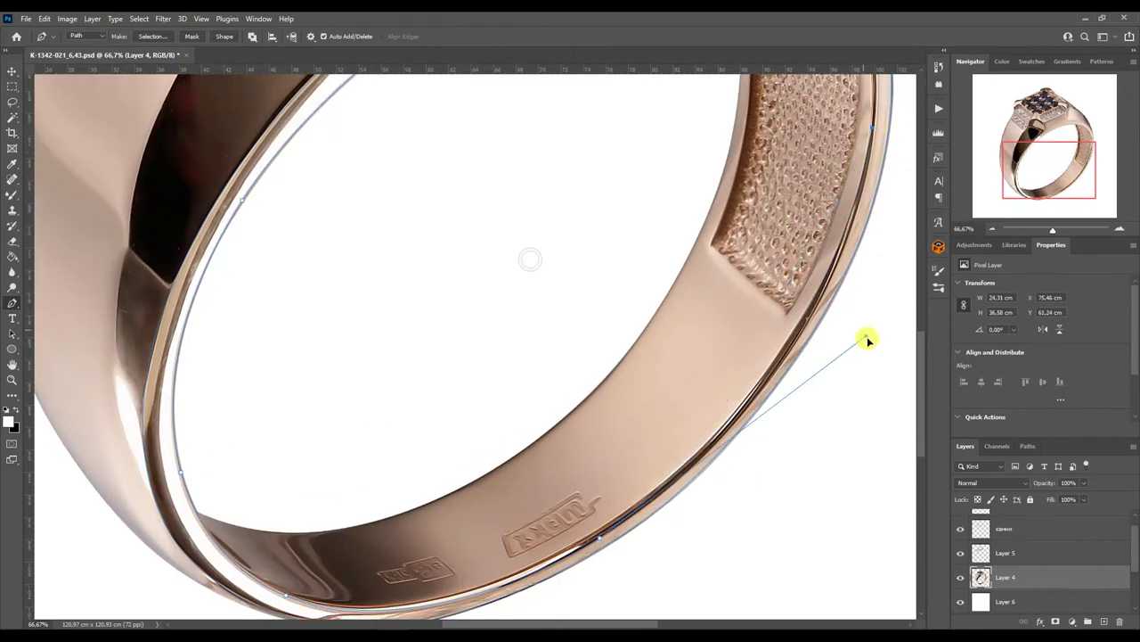
# Step: Duplicate Layer 4 as Layer 7 and open glare-parts.tif alongside the ring document
pyautogui.scroll(3, 809, 489)
pyautogui.scroll(2, 809, 401)
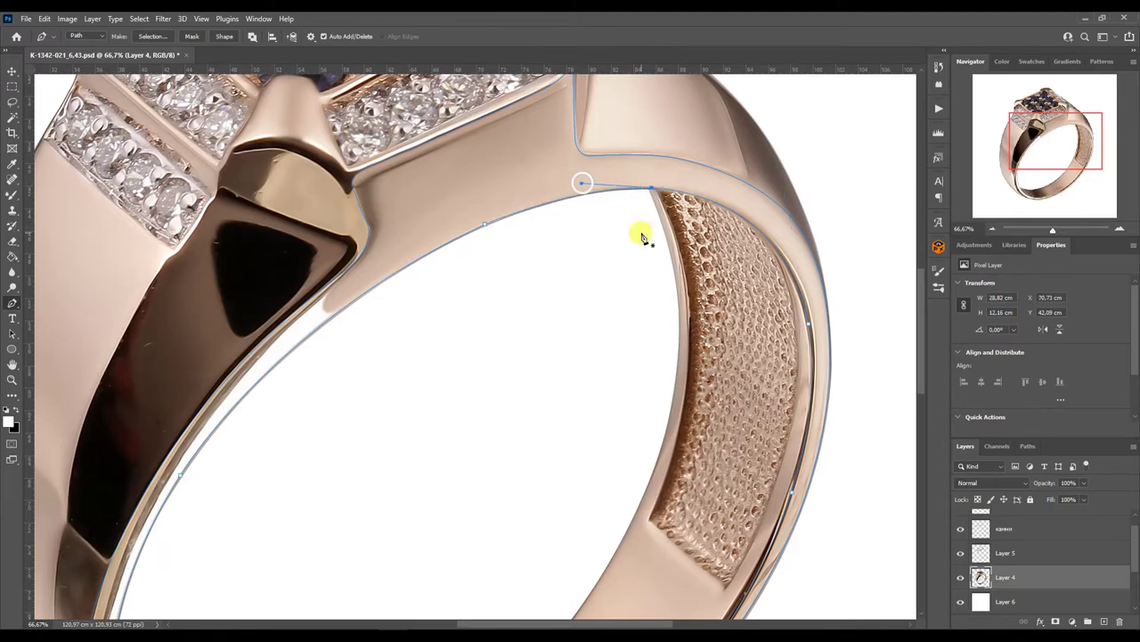
pyautogui.moveTo(1048, 152); pyautogui.dragTo(1033, 144)
pyautogui.hotkey('ctrl', 'j')
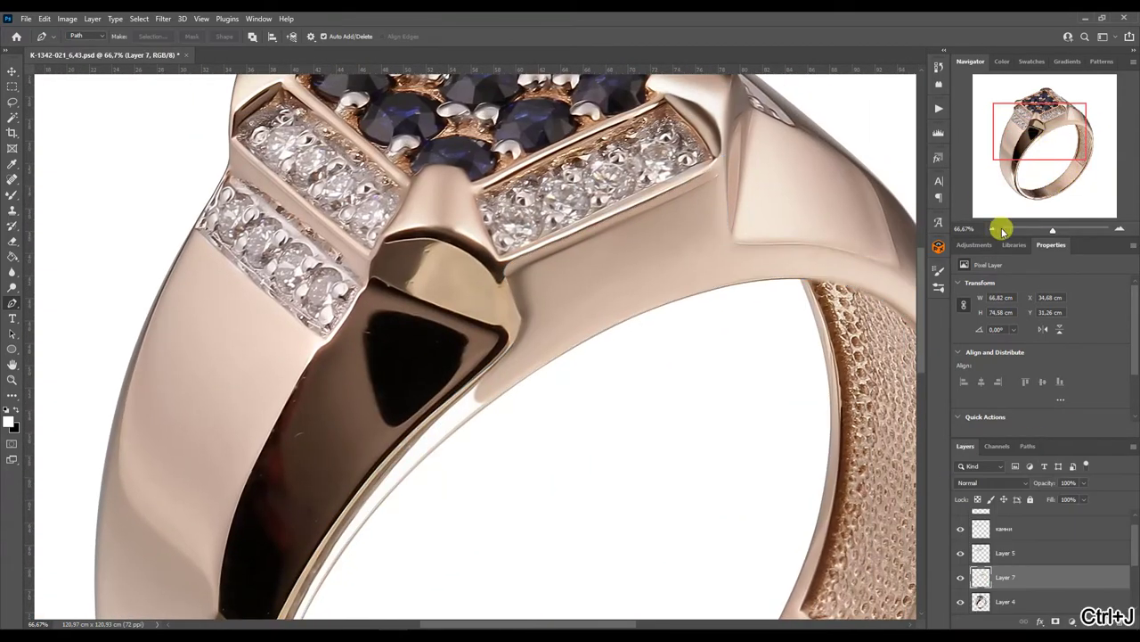
pyautogui.click(1003, 230)
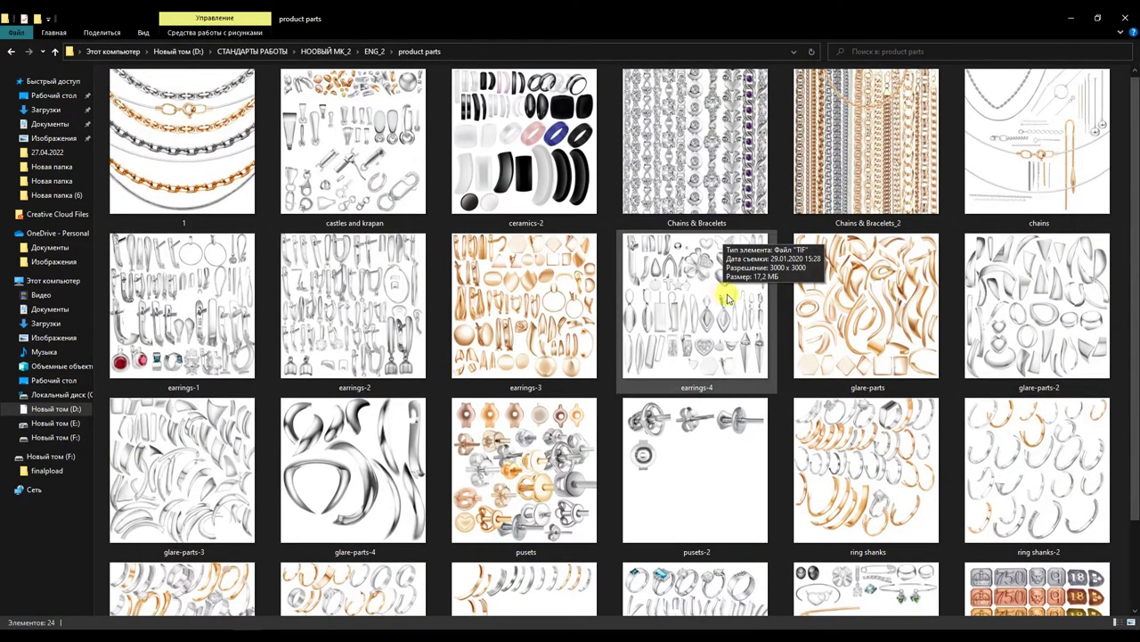
pyautogui.moveTo(891, 311)
pyautogui.mouseDown()
pyautogui.moveTo(290, 553)
pyautogui.moveTo(712, 49)
pyautogui.mouseUp()
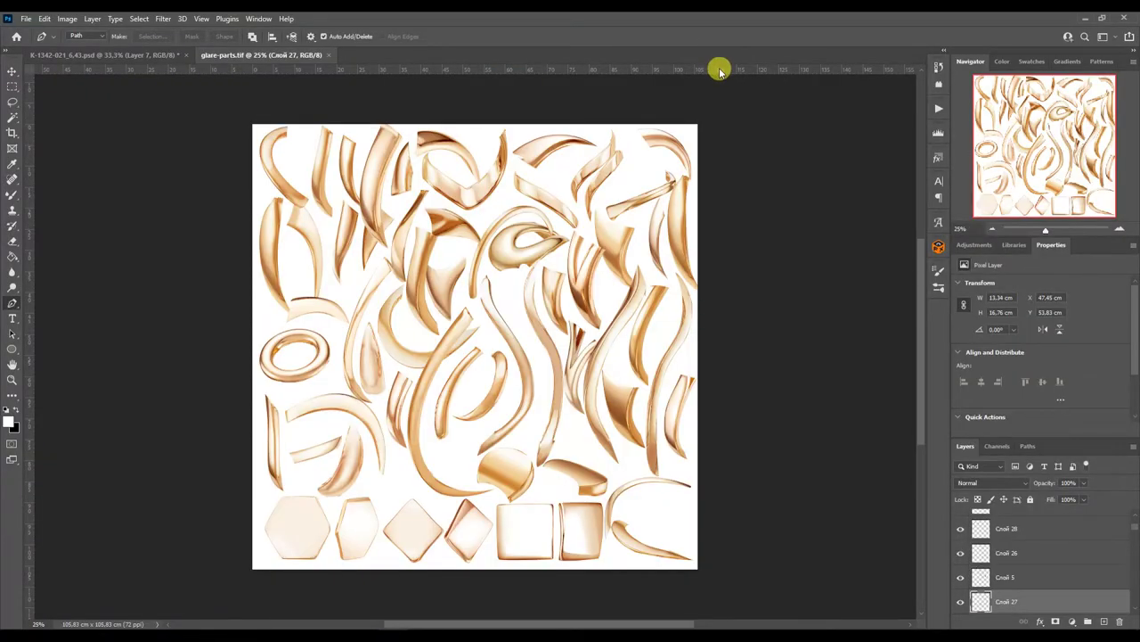
# Step: Drag an oval gold glare piece into the ring document as layer Слой 75
pyautogui.press('v')
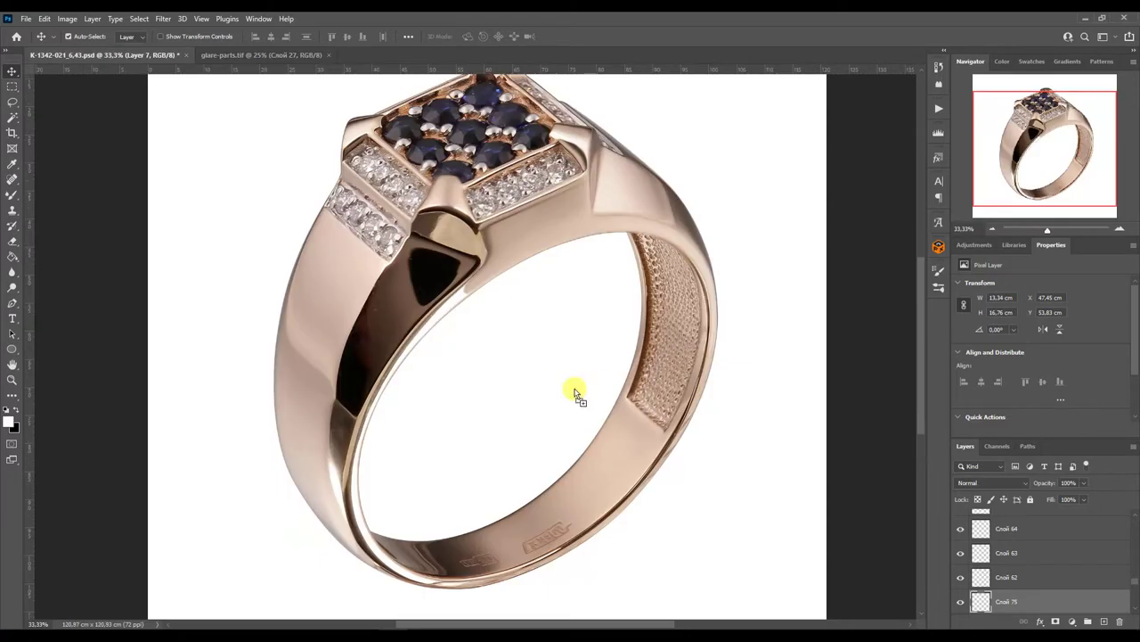
pyautogui.moveTo(323, 368); pyautogui.dragTo(575, 389)
pyautogui.hotkey('ctrl', 't')
pyautogui.moveTo(616, 446)
pyautogui.mouseDown()
pyautogui.moveTo(700, 475)
pyautogui.moveTo(707, 462)
pyautogui.moveTo(382, 606)
pyautogui.moveTo(716, 97)
pyautogui.mouseUp()
pyautogui.press('Escape')
# Step: Warp the glare piece so its curve follows the ring band
pyautogui.hotkey('ctrl', 't')
pyautogui.rightClick(613, 445)
pyautogui.click(653, 452)
pyautogui.moveTo(465, 565); pyautogui.dragTo(353, 613)
pyautogui.moveTo(618, 397); pyautogui.dragTo(559, 393)
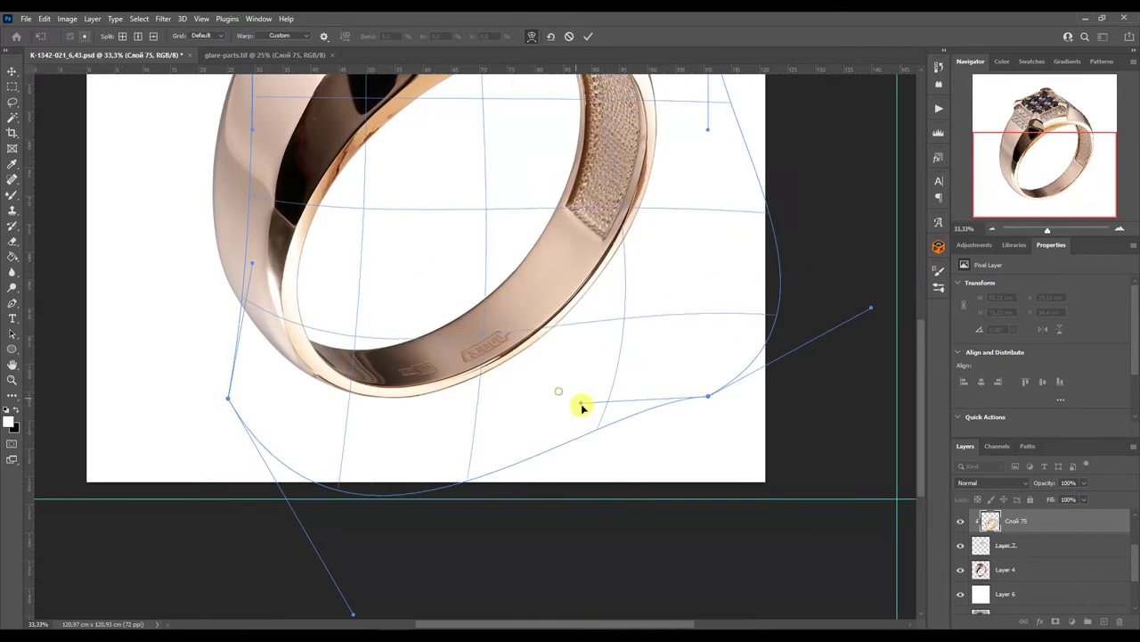
pyautogui.scroll(5, 776, 300)
pyautogui.moveTo(766, 160)
pyautogui.mouseDown()
pyautogui.moveTo(758, 63)
pyautogui.moveTo(751, 111)
pyautogui.mouseUp()
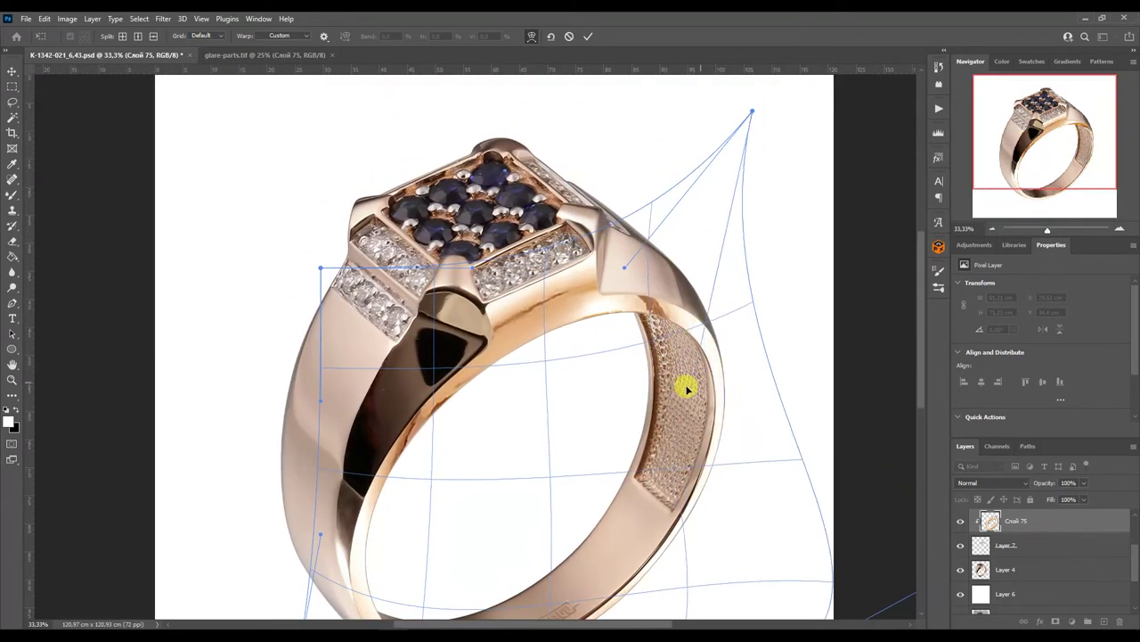
pyautogui.moveTo(624, 267); pyautogui.dragTo(634, 298)
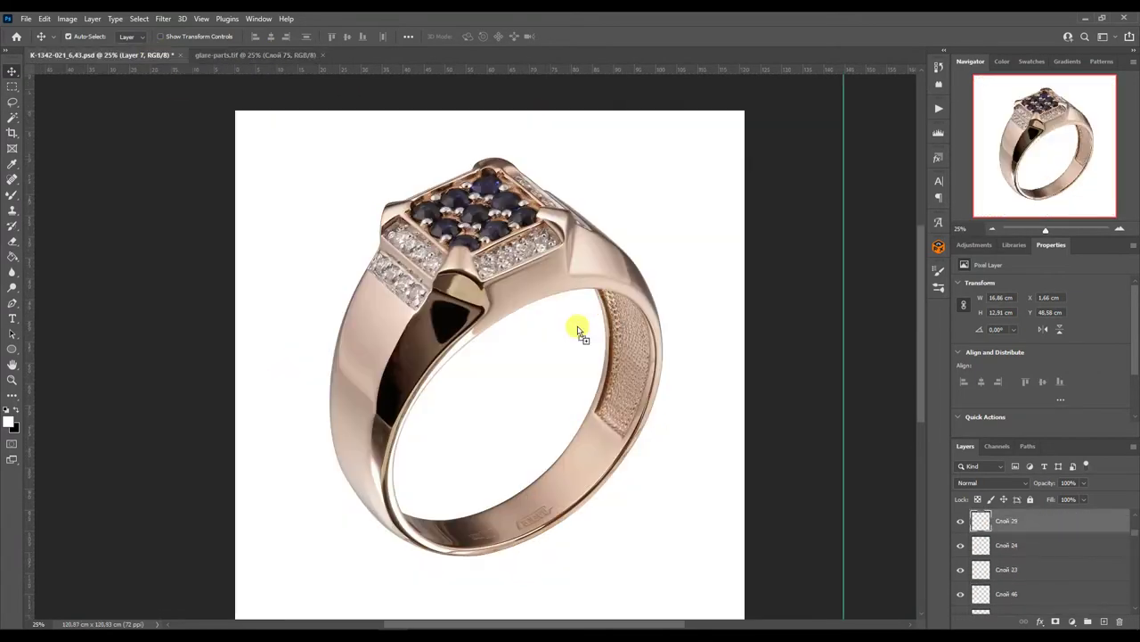
# Step: Warp the copied glare piece on Слой 29 to curve over the ring
pyautogui.moveTo(578, 331); pyautogui.dragTo(721, 419)
pyautogui.hotkey('ctrl', 't')
pyautogui.moveTo(470, 376); pyautogui.dragTo(451, 223)
pyautogui.moveTo(543, 382); pyautogui.dragTo(426, 316)
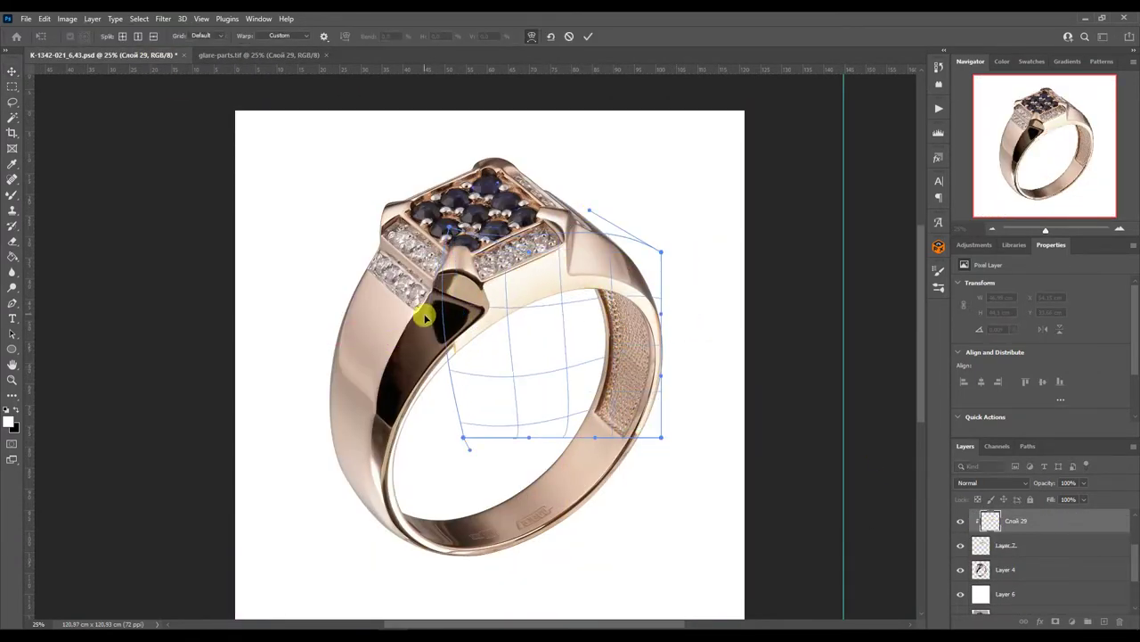
pyautogui.moveTo(662, 437); pyautogui.dragTo(573, 542)
pyautogui.moveTo(573, 481); pyautogui.dragTo(710, 388)
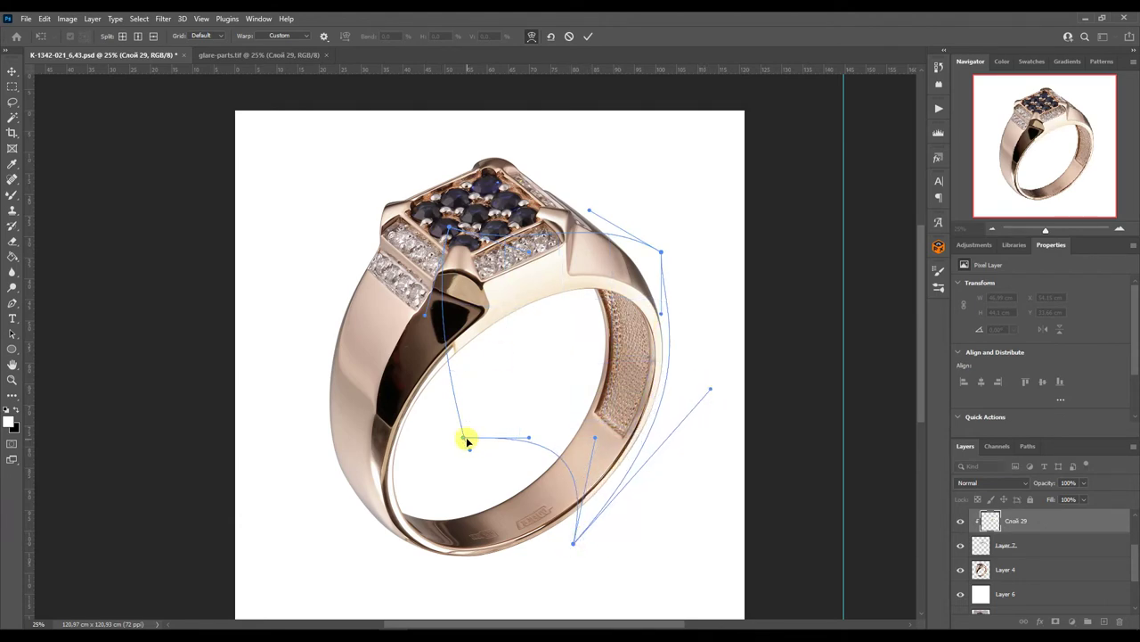
pyautogui.press('Return')
# Step: Duplicate the glare, move the copy onto the lower band, and clip it to the ring
pyautogui.hotkey('ctrl', 'j')
pyautogui.hotkey('ctrl', 't')
pyautogui.moveTo(594, 321); pyautogui.dragTo(415, 428)
pyautogui.press('Return')
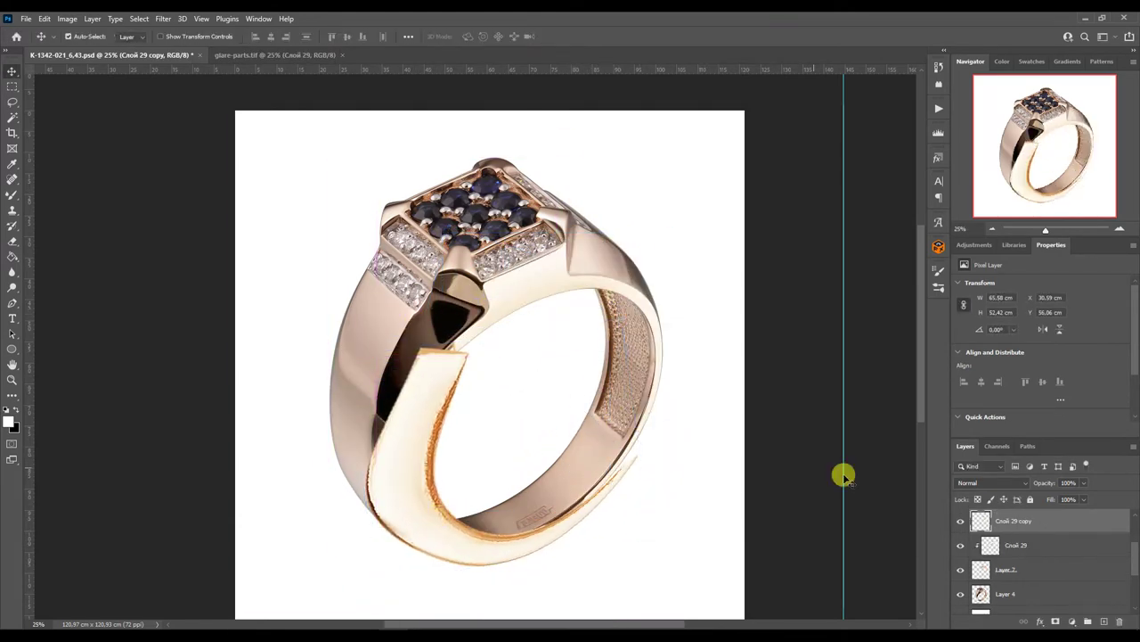
pyautogui.hotkey('ctrl', 'alt', 'g')
pyautogui.hotkey('ctrl', 't')
pyautogui.moveTo(624, 481); pyautogui.dragTo(641, 463)
pyautogui.moveTo(368, 337); pyautogui.dragTo(377, 326)
pyautogui.moveTo(369, 561); pyautogui.dragTo(339, 585)
pyautogui.press('Return')
# Step: Warp the clipped glare further, merge it down, and start the Perfectum 2 smoothing filter
pyautogui.hotkey('ctrl', 't')
pyautogui.moveTo(448, 318); pyautogui.dragTo(387, 344)
pyautogui.moveTo(497, 428)
pyautogui.mouseDown()
pyautogui.moveTo(390, 488)
pyautogui.moveTo(527, 532)
pyautogui.moveTo(660, 478)
pyautogui.mouseUp()
pyautogui.press('Return')
pyautogui.press('e')
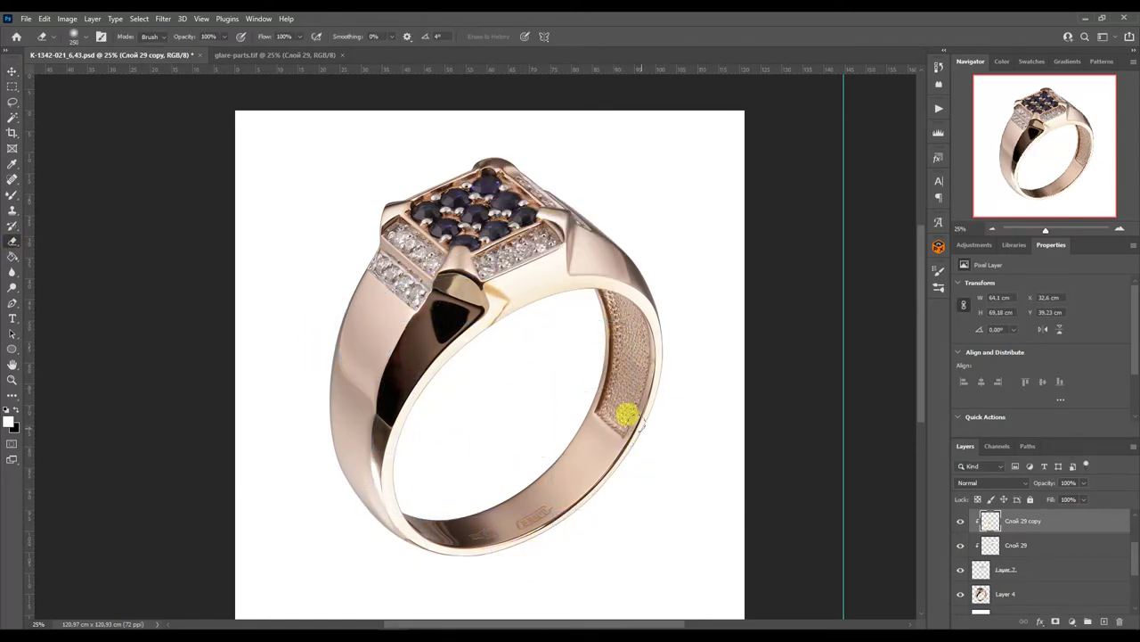
pyautogui.hotkey('ctrl', 'e')
pyautogui.hotkey('alt', 'F9')
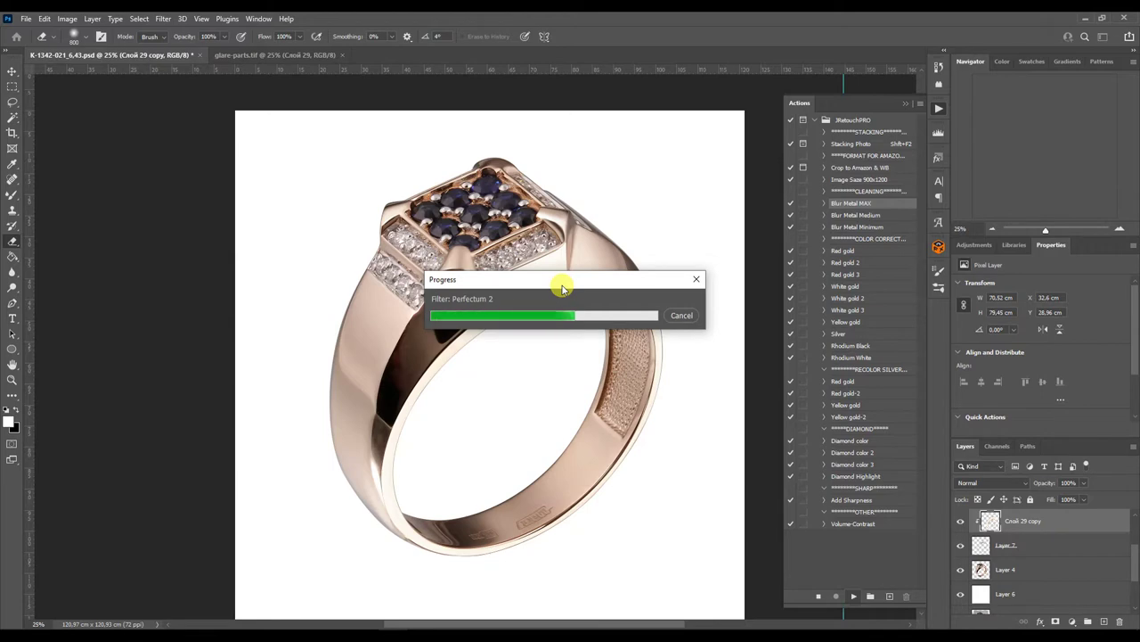
# Step: Begin a Pen path tracing the dark facet edge on the ring layer
pyautogui.click(1005, 569)
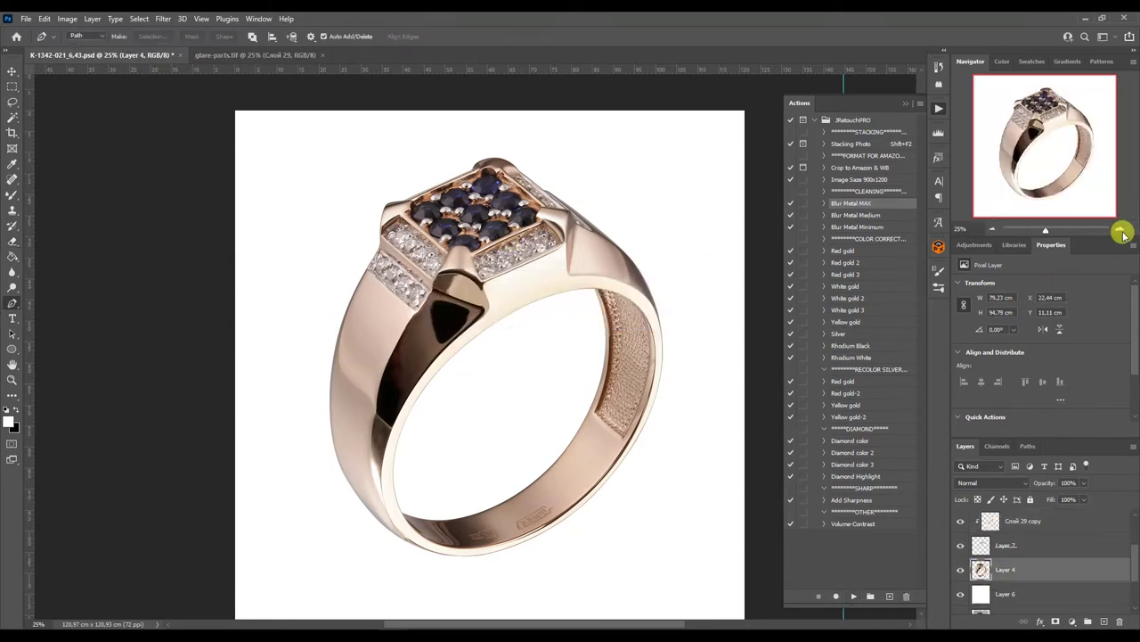
pyautogui.click(1120, 229)
pyautogui.click(905, 103)
pyautogui.moveTo(1017, 227); pyautogui.dragTo(1018, 238)
pyautogui.click(435, 509)
pyautogui.click(484, 563)
pyautogui.hotkey('ctrl', '-')
# Step: Finish tracing the dark facet path beside the stones
pyautogui.moveTo(371, 570)
pyautogui.mouseDown()
pyautogui.moveTo(204, 393)
pyautogui.moveTo(297, 499)
pyautogui.mouseUp()
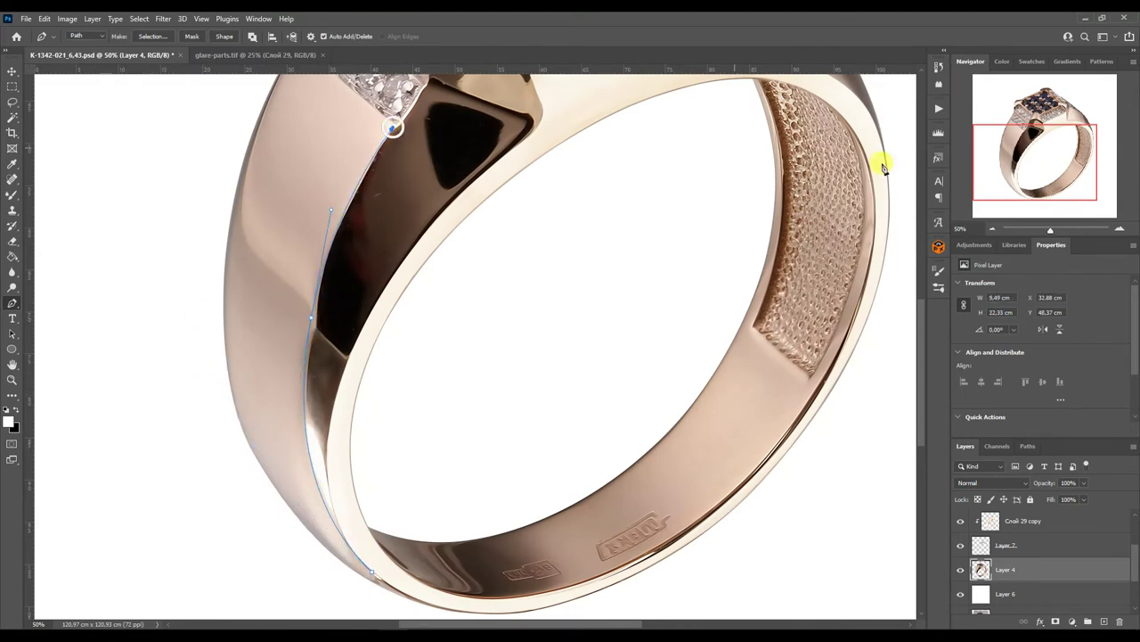
pyautogui.hotkey('ctrl', '+')
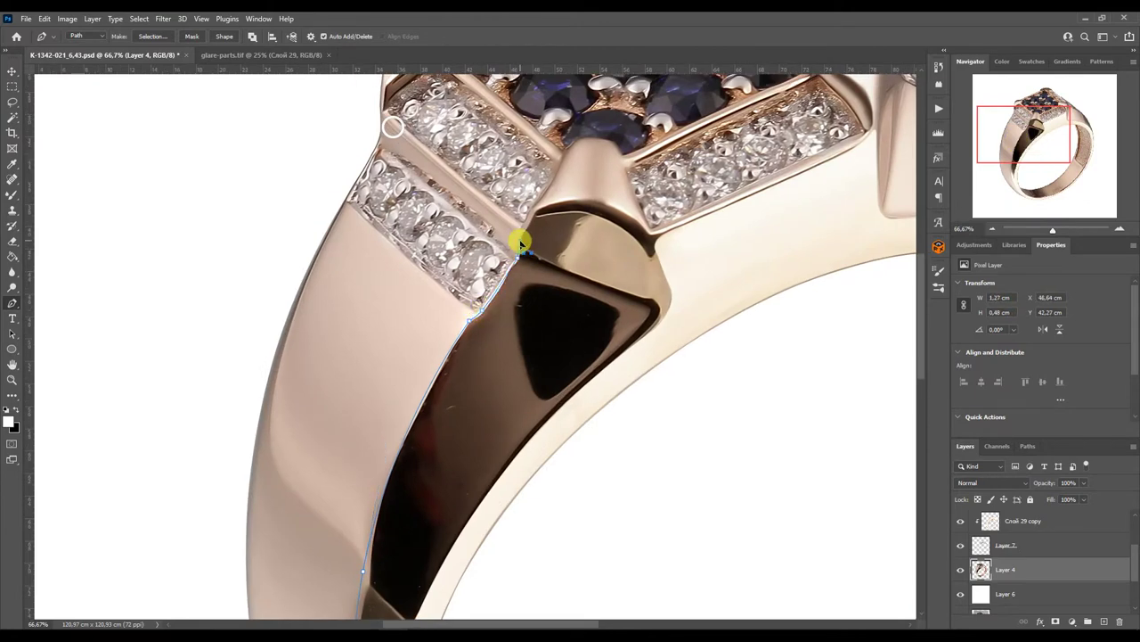
pyautogui.scroll(-1, 650, 334)
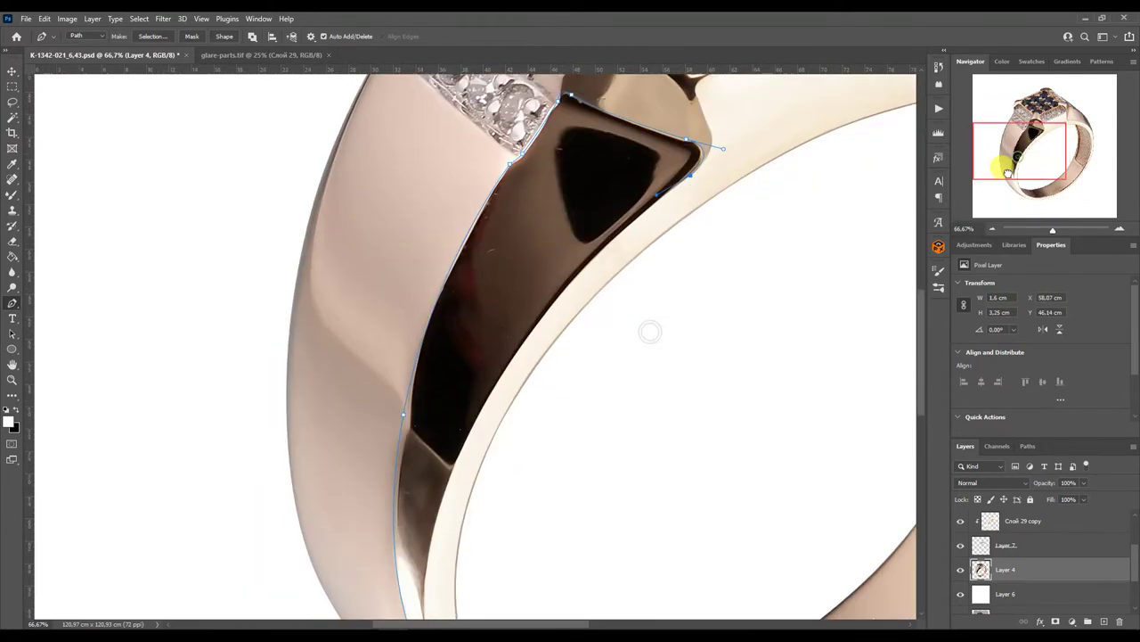
pyautogui.hotkey('ctrl', 'z')
# Step: Load the facet path as a selection, copy it to a new layer, and return to glare-parts.tif
pyautogui.click(1027, 445)
pyautogui.click(966, 445)
pyautogui.hotkey('ctrl', 'j')
pyautogui.hotkey('ctrl', 'Tab')
pyautogui.click(11, 71)
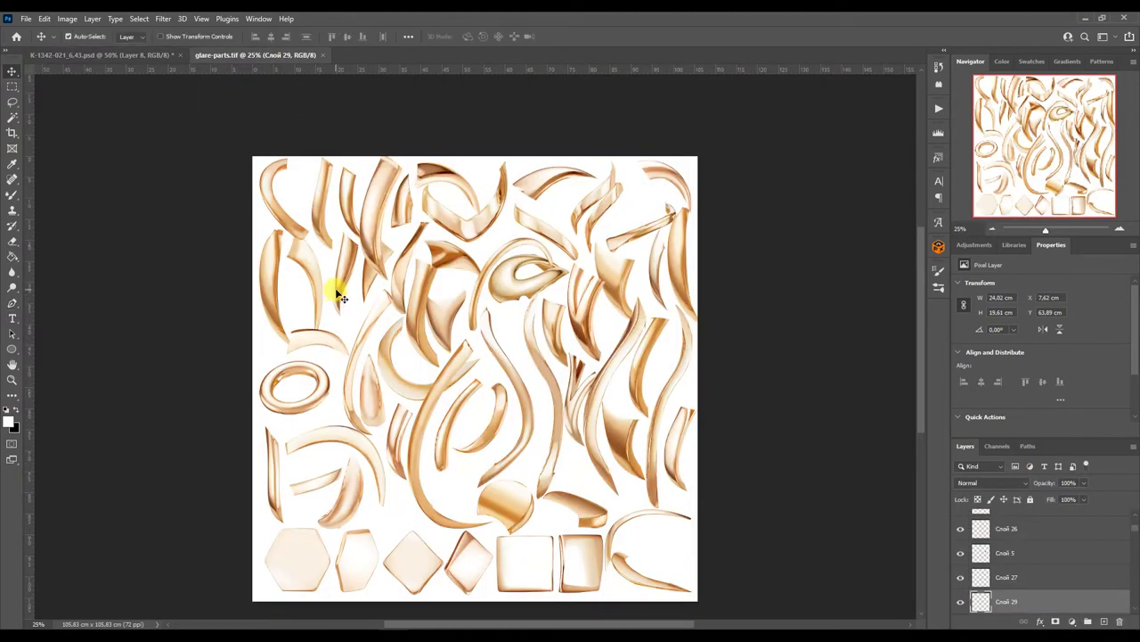
# Step: Drag another glare piece into the ring document and rotate it -90°
pyautogui.moveTo(334, 276); pyautogui.dragTo(297, 68)
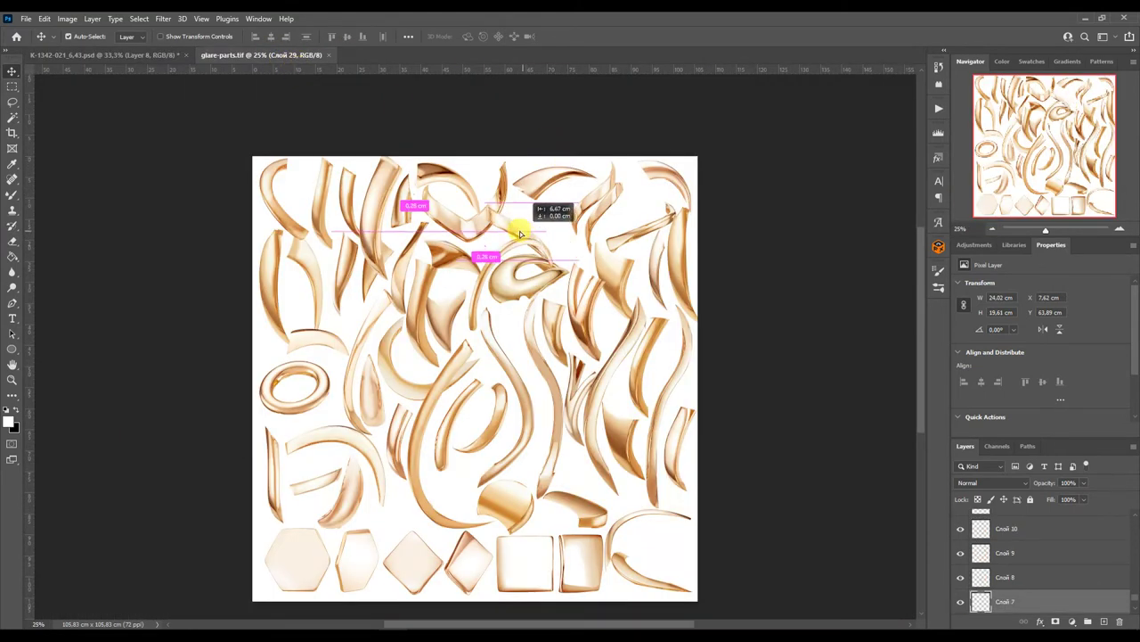
pyautogui.moveTo(563, 161); pyautogui.dragTo(509, 395)
pyautogui.hotkey('ctrl', 't')
pyautogui.moveTo(562, 432); pyautogui.dragTo(532, 229)
pyautogui.rightClick(385, 228)
pyautogui.click(405, 308)
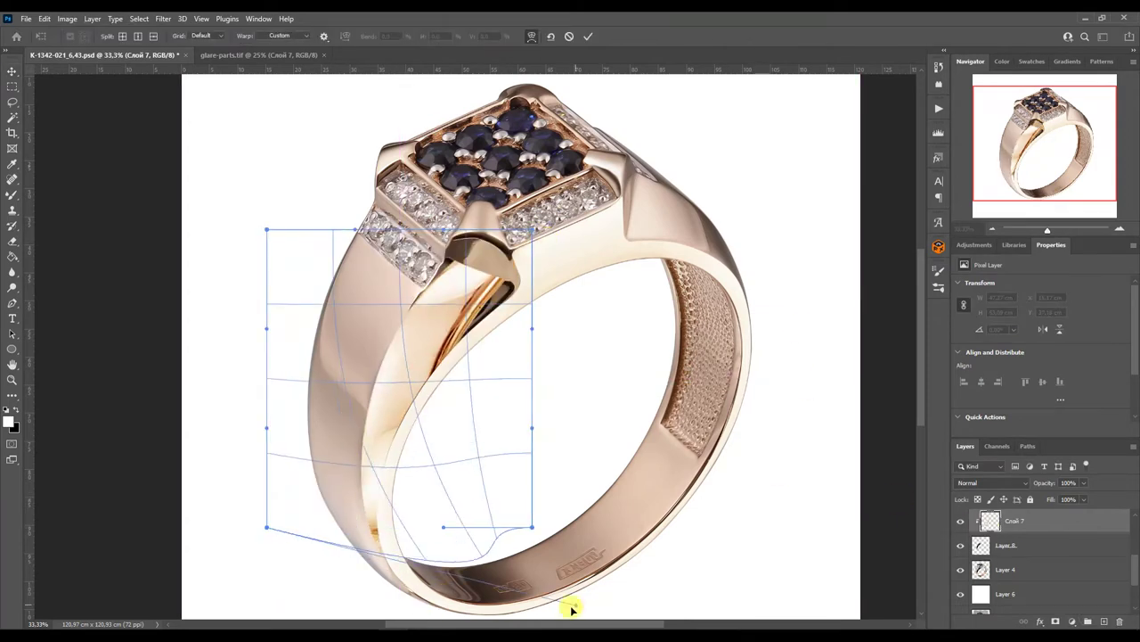
# Step: Warp the glare on Слой 7 over the dark facet along the band's left side
pyautogui.moveTo(262, 526); pyautogui.dragTo(446, 499)
pyautogui.scroll(-2, 448, 405)
pyautogui.moveTo(447, 406)
pyautogui.mouseDown()
pyautogui.moveTo(336, 308)
pyautogui.moveTo(509, 204)
pyautogui.moveTo(624, 275)
pyautogui.mouseUp()
pyautogui.moveTo(356, 137)
pyautogui.mouseDown()
pyautogui.moveTo(322, 125)
pyautogui.moveTo(507, 148)
pyautogui.moveTo(525, 166)
pyautogui.moveTo(326, 145)
pyautogui.moveTo(348, 176)
pyautogui.mouseUp()
pyautogui.moveTo(461, 401); pyautogui.dragTo(438, 377)
pyautogui.moveTo(333, 479)
pyautogui.mouseDown()
pyautogui.moveTo(395, 473)
pyautogui.moveTo(367, 479)
pyautogui.mouseUp()
pyautogui.moveTo(453, 393)
pyautogui.mouseDown()
pyautogui.moveTo(463, 407)
pyautogui.moveTo(334, 308)
pyautogui.moveTo(519, 336)
pyautogui.mouseUp()
pyautogui.moveTo(436, 172); pyautogui.dragTo(517, 161)
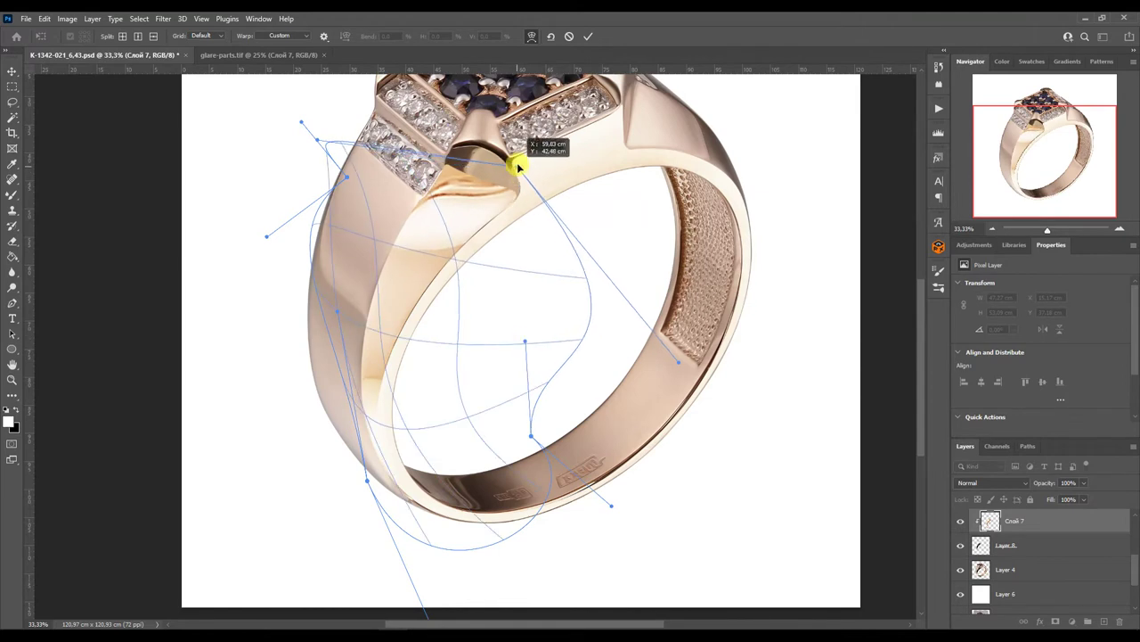
pyautogui.moveTo(313, 140); pyautogui.dragTo(318, 145)
pyautogui.press('Return')
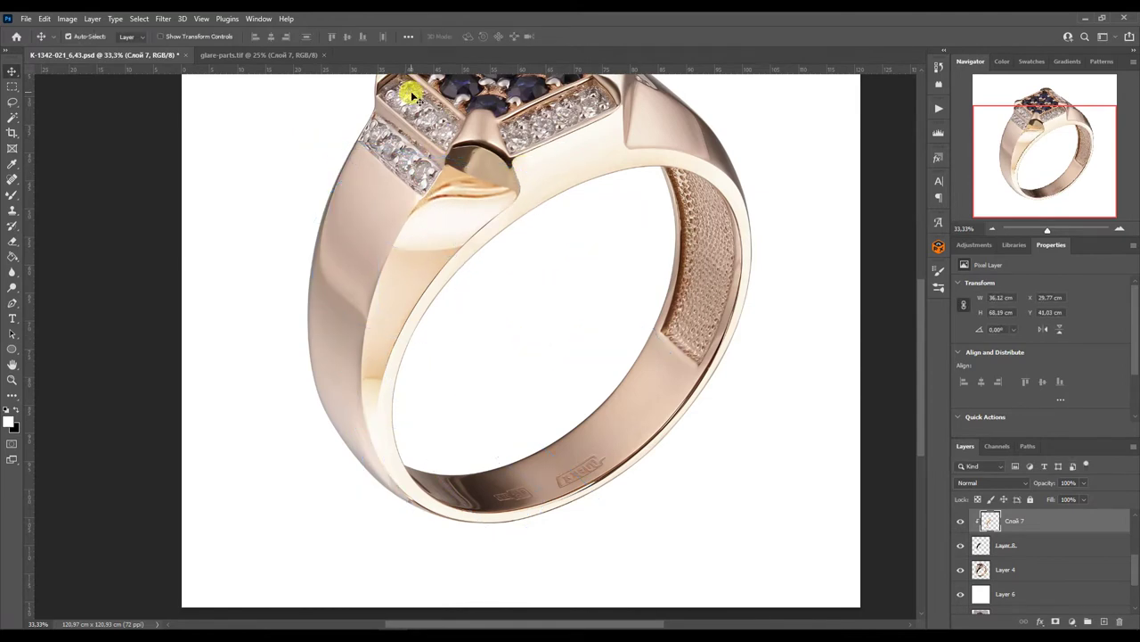
pyautogui.click(938, 108)
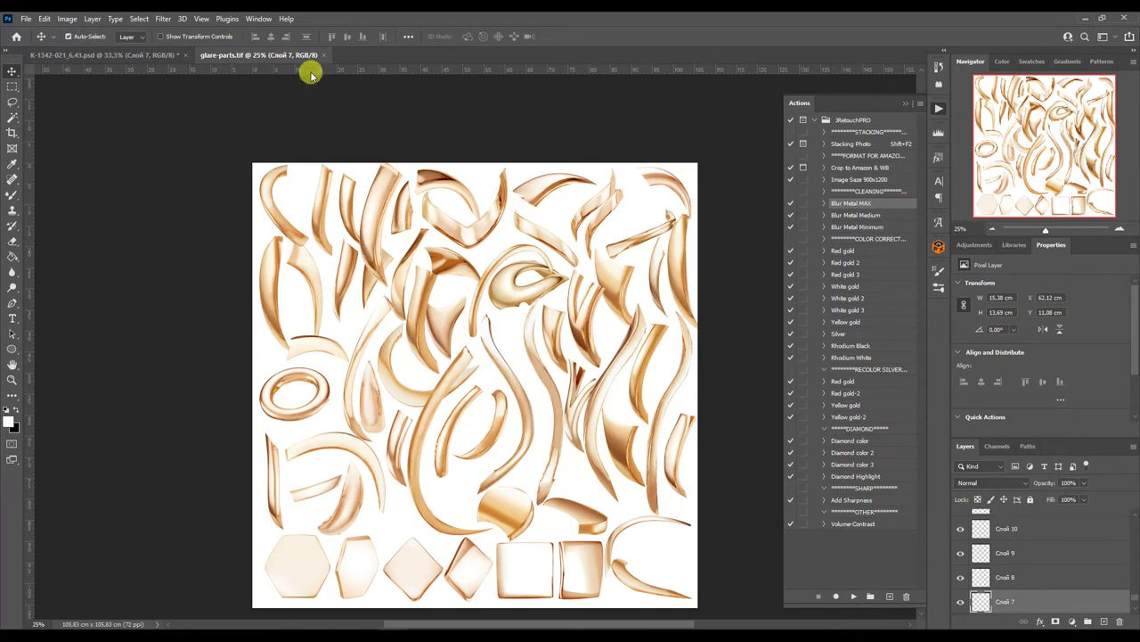
# Step: Place another glare piece, flip it horizontally, and stretch it along the inner edge
pyautogui.moveTo(508, 221); pyautogui.dragTo(535, 206)
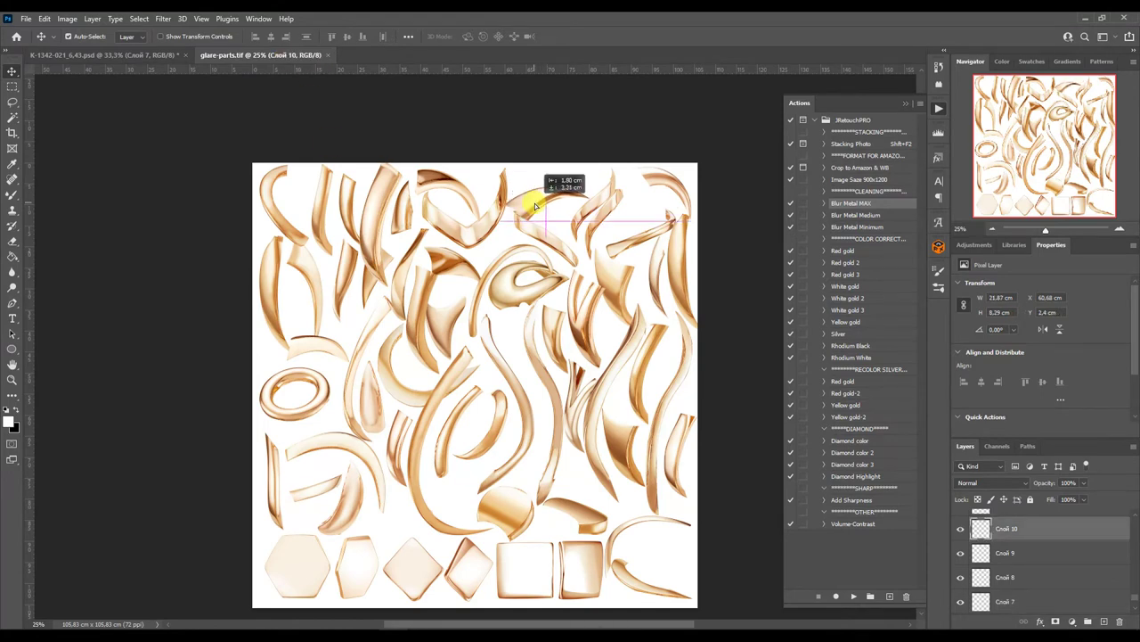
pyautogui.moveTo(536, 207)
pyautogui.mouseDown()
pyautogui.moveTo(458, 183)
pyautogui.moveTo(521, 334)
pyautogui.mouseUp()
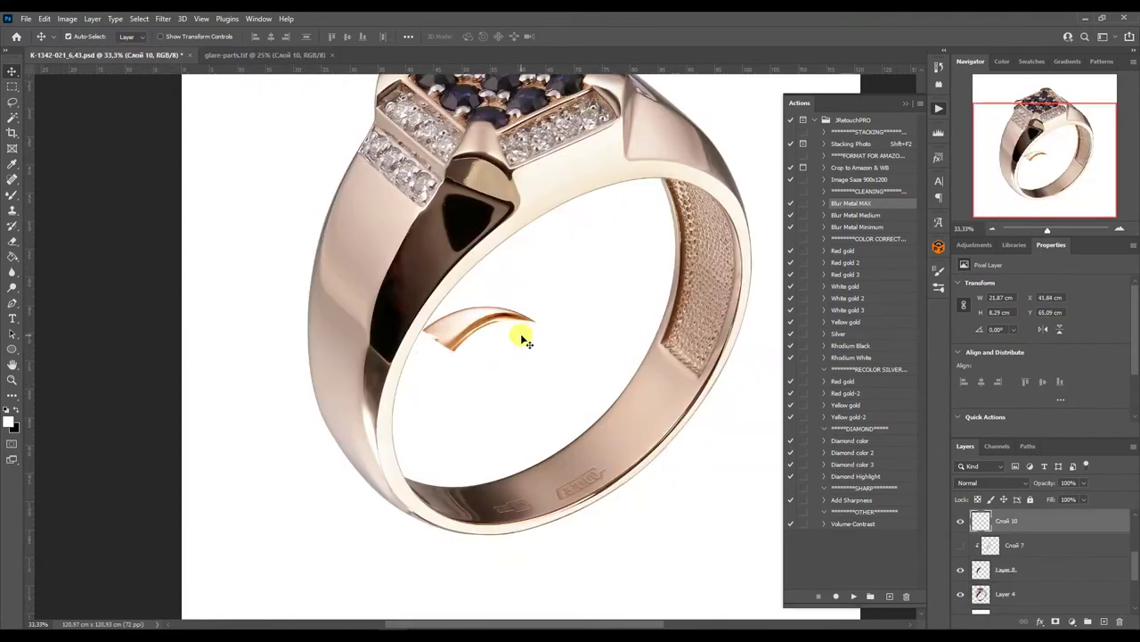
pyautogui.hotkey('ctrl', 't')
pyautogui.rightClick(502, 317)
pyautogui.click(535, 554)
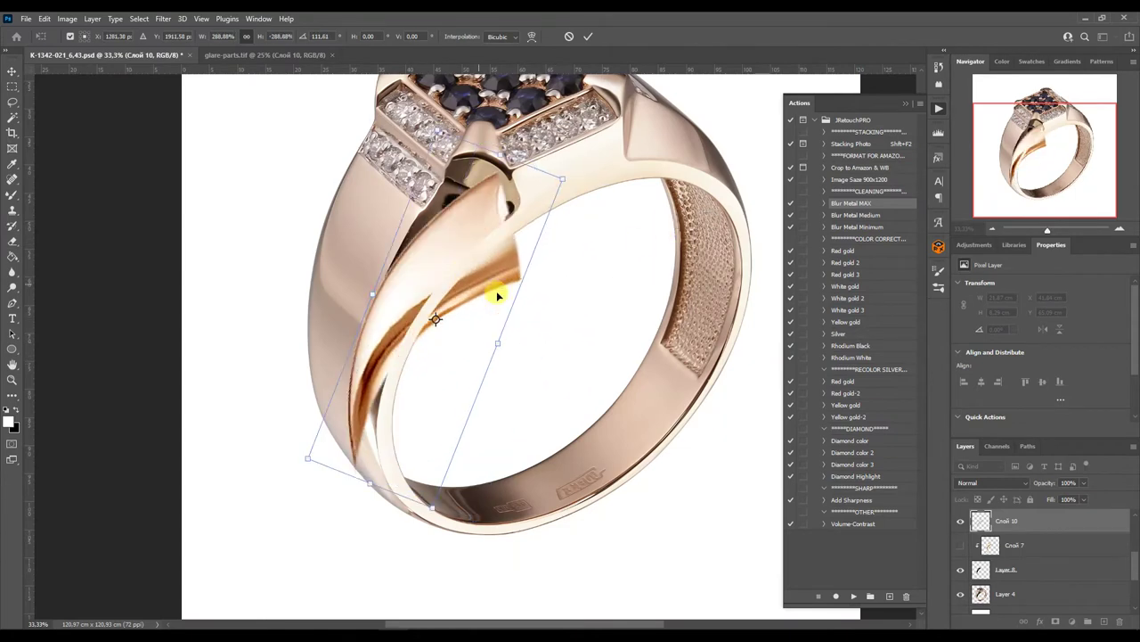
pyautogui.moveTo(543, 350); pyautogui.dragTo(437, 241)
pyautogui.press('Return')
# Step: Warp the glare into a long curve following the inner edge below the diamond band
pyautogui.hotkey('ctrl', 't')
pyautogui.rightClick(419, 127)
pyautogui.rightClick(424, 365)
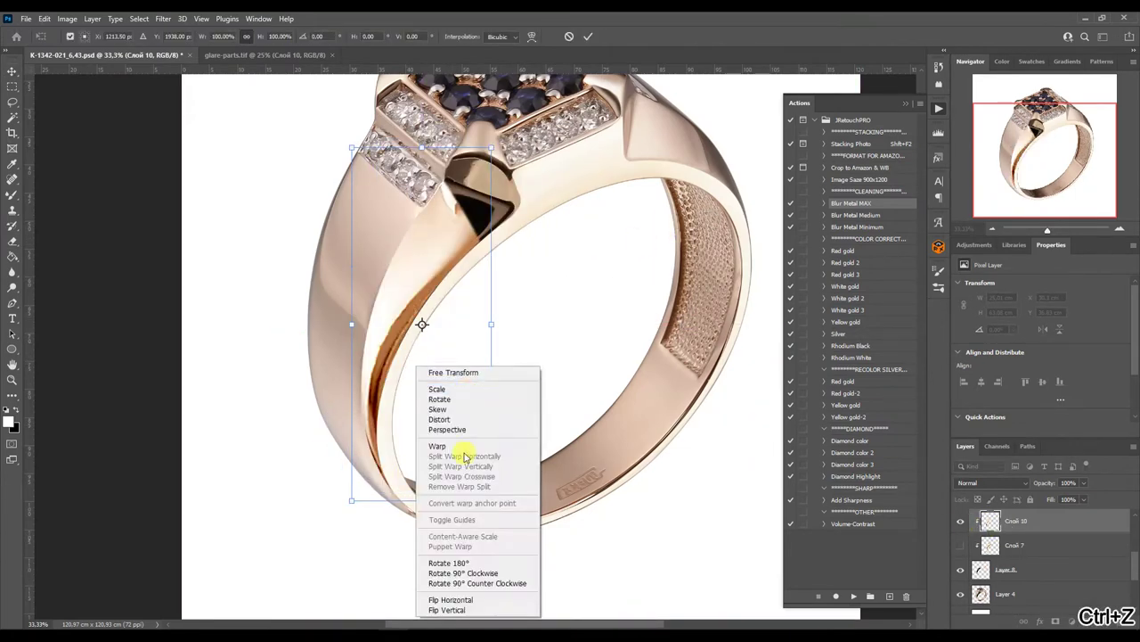
pyautogui.click(466, 452)
pyautogui.moveTo(352, 502); pyautogui.dragTo(438, 590)
pyautogui.moveTo(450, 333); pyautogui.dragTo(552, 139)
pyautogui.moveTo(369, 166)
pyautogui.mouseDown()
pyautogui.moveTo(420, 147)
pyautogui.moveTo(414, 169)
pyautogui.mouseUp()
pyautogui.moveTo(358, 551); pyautogui.dragTo(353, 562)
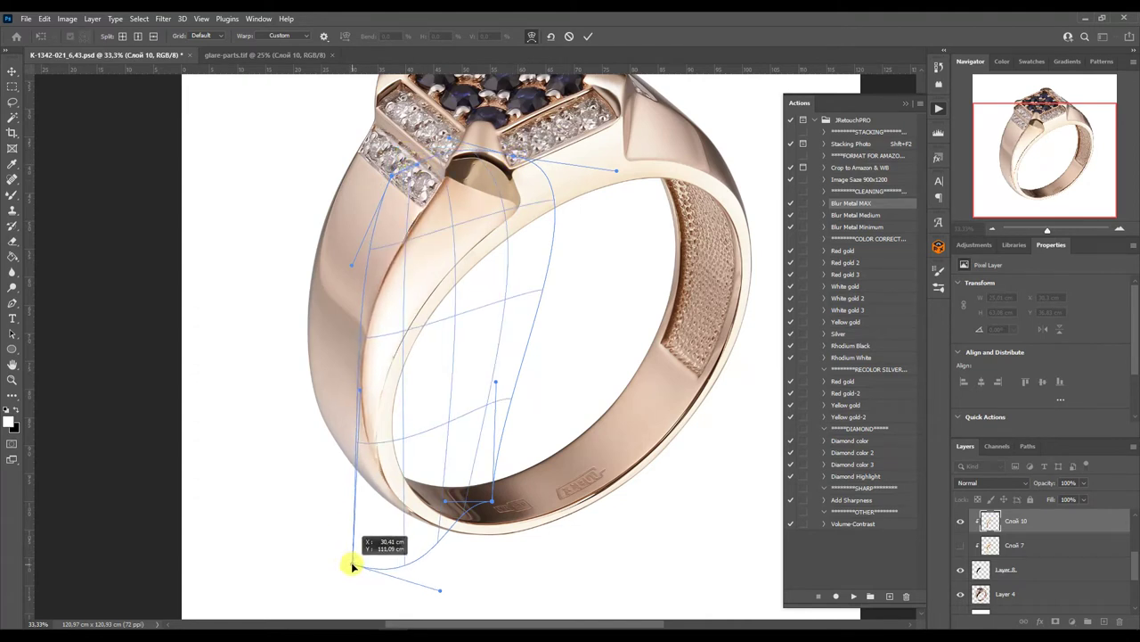
pyautogui.moveTo(444, 502); pyautogui.dragTo(525, 464)
pyautogui.moveTo(415, 212)
pyautogui.mouseDown()
pyautogui.moveTo(377, 171)
pyautogui.moveTo(377, 241)
pyautogui.mouseUp()
pyautogui.press('Return')
pyautogui.click(853, 594)
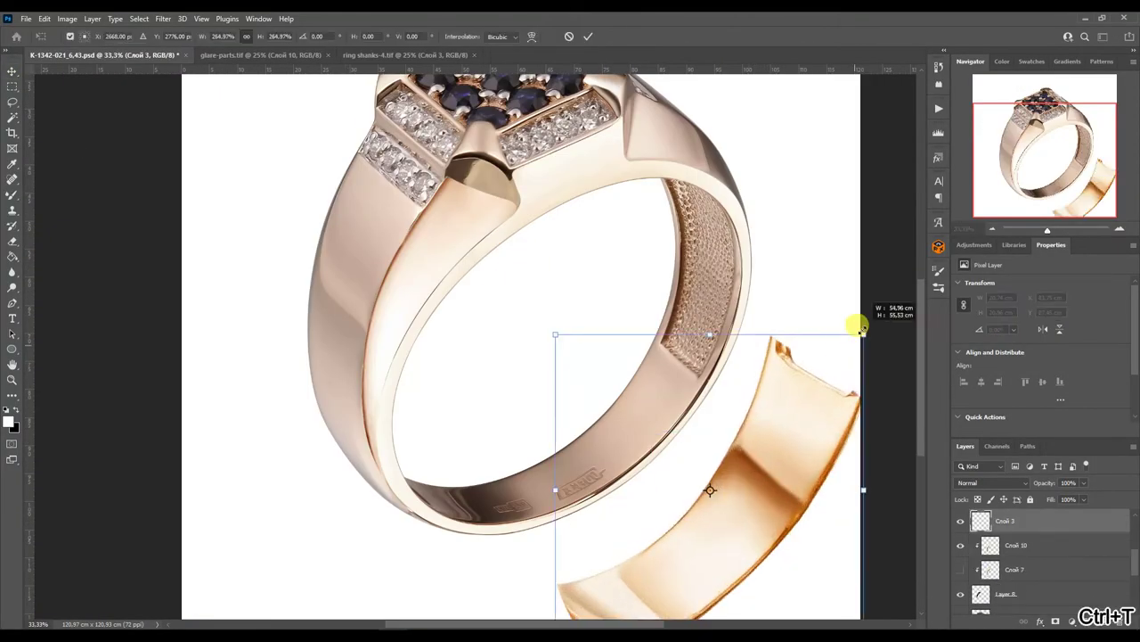
# Step: Brighten the shank piece with Levels, merge it, and run the Red gold 2 action
pyautogui.moveTo(1045, 364); pyautogui.dragTo(1031, 364)
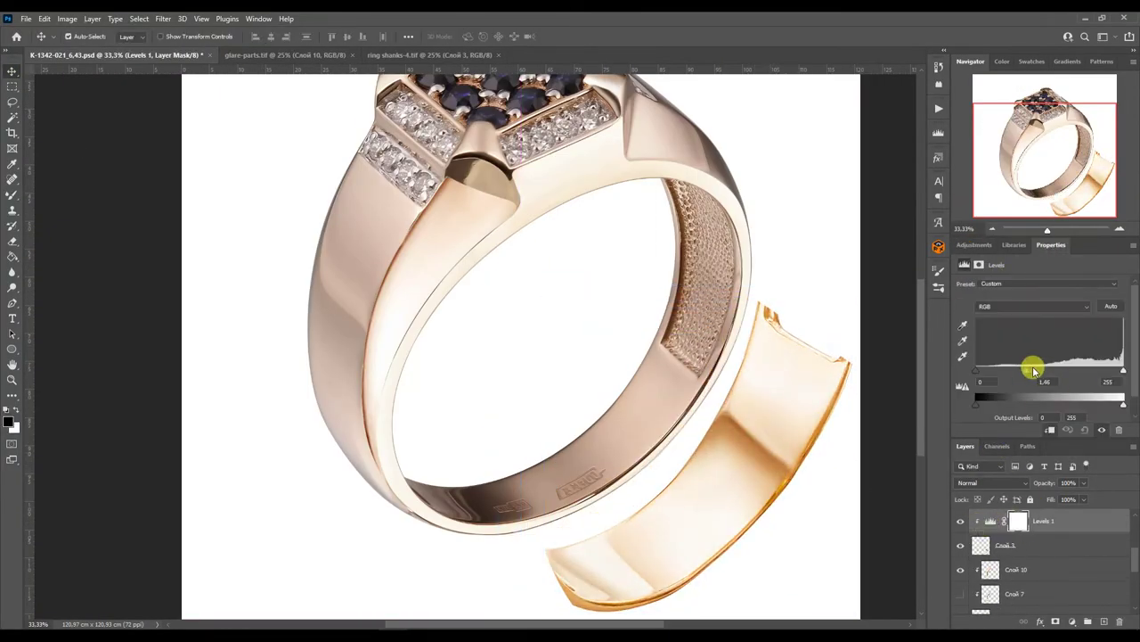
pyautogui.hotkey('ctrl', 'e')
pyautogui.click(938, 108)
pyautogui.click(844, 262)
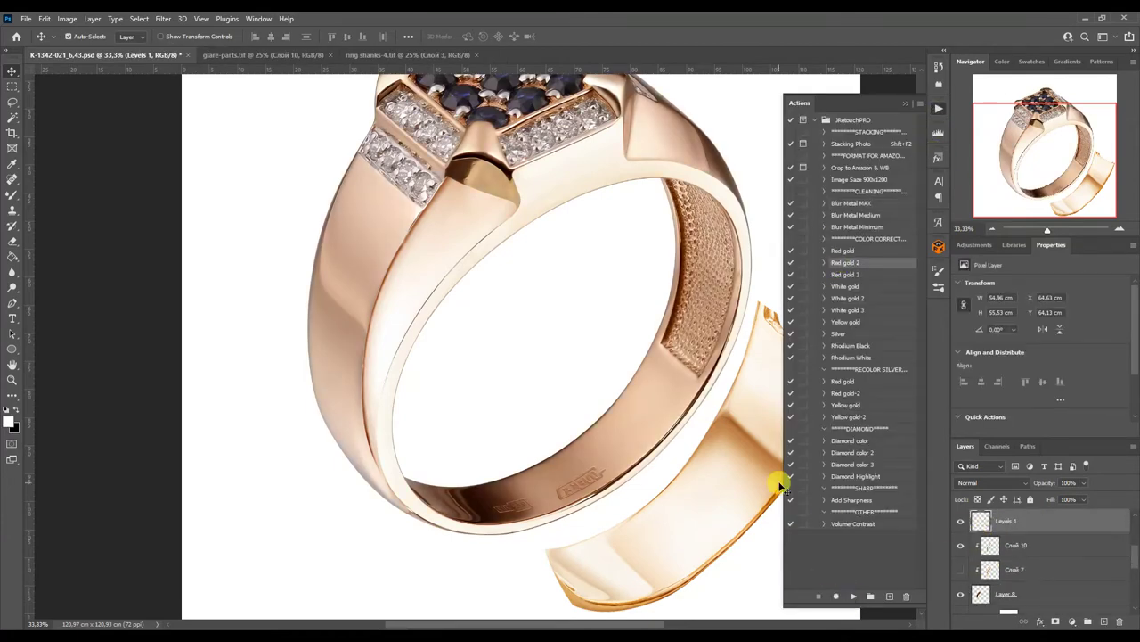
# Step: Raise the Levels 2 midtones and adjust Color Balance 2 for a warmer gold
pyautogui.click(905, 103)
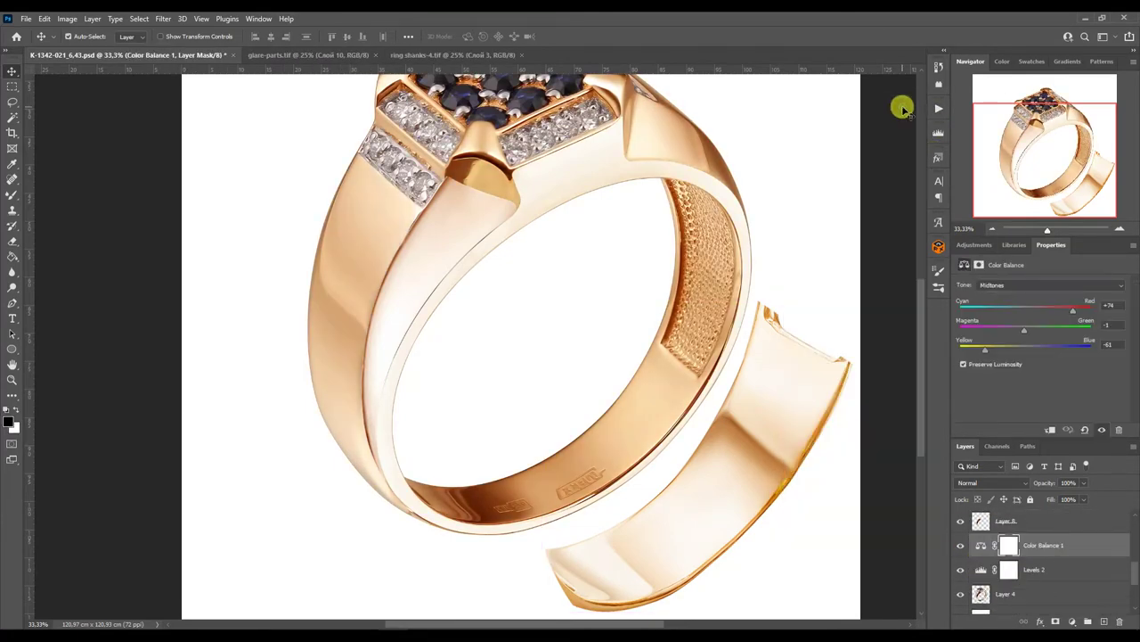
pyautogui.click(1043, 569)
pyautogui.moveTo(1044, 369); pyautogui.dragTo(1029, 373)
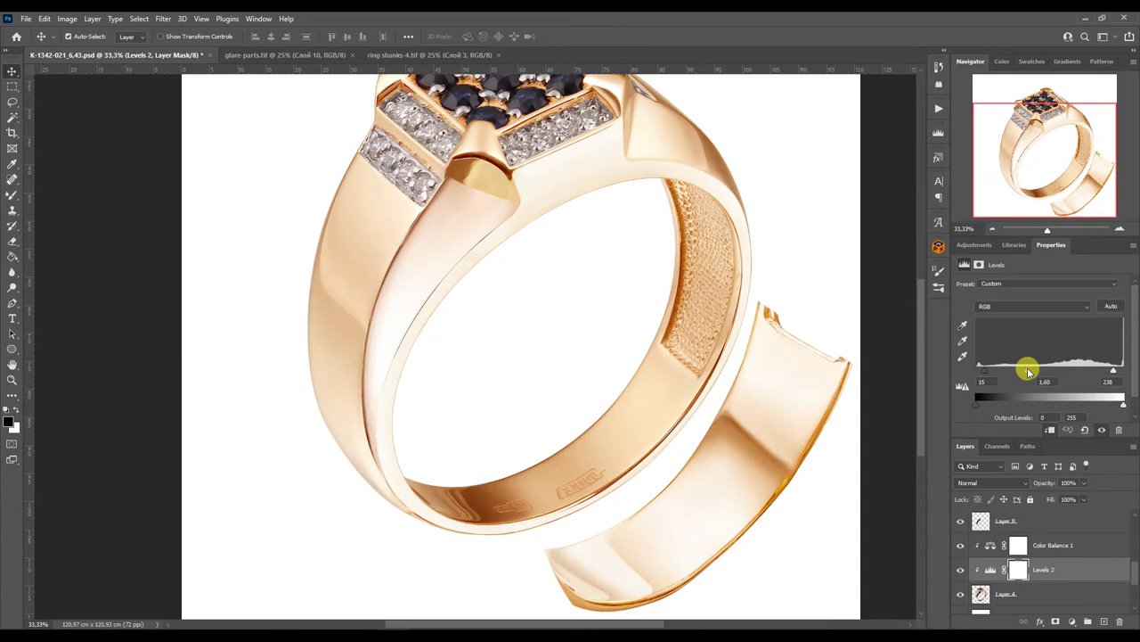
pyautogui.scroll(-3, 989, 569)
pyautogui.click(991, 545)
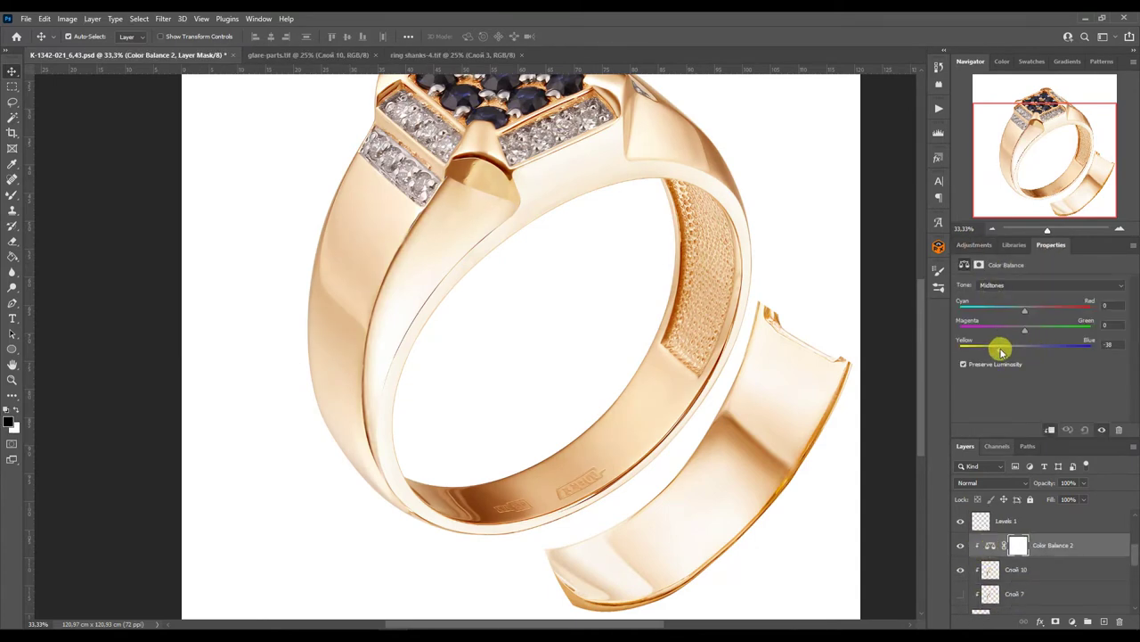
pyautogui.keyDown('shift'); pyautogui.click(993, 548); pyautogui.keyUp('shift')
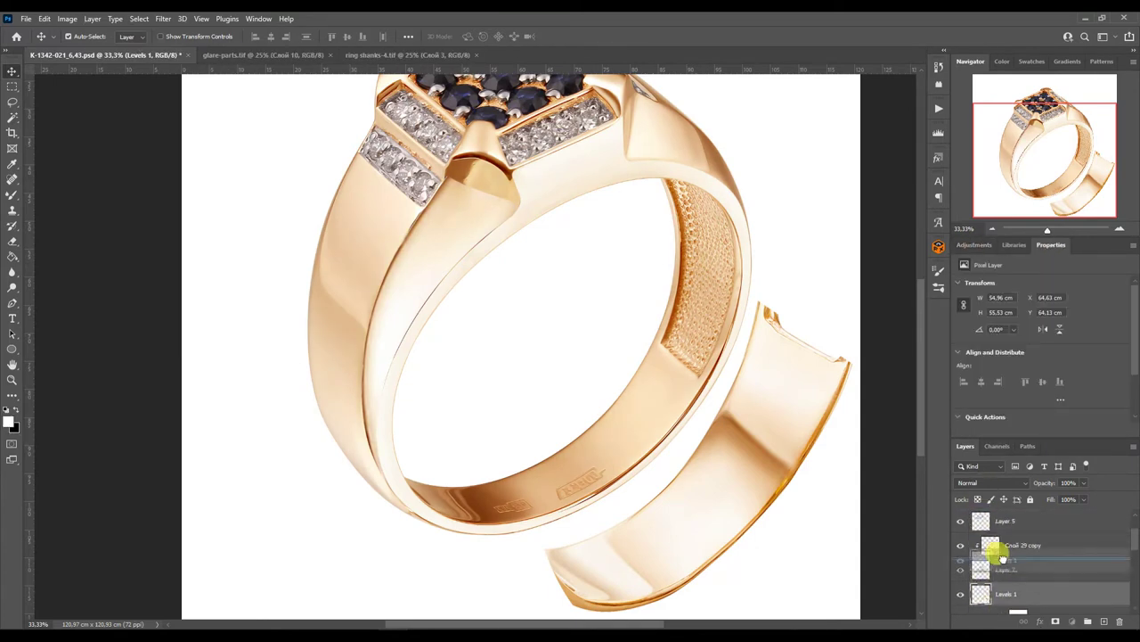
# Step: Merge copies of the ring and its adjustments into one layer and add Layer 5 above
pyautogui.hotkey('ctrl', 'j')
pyautogui.hotkey('ctrl', 'e')
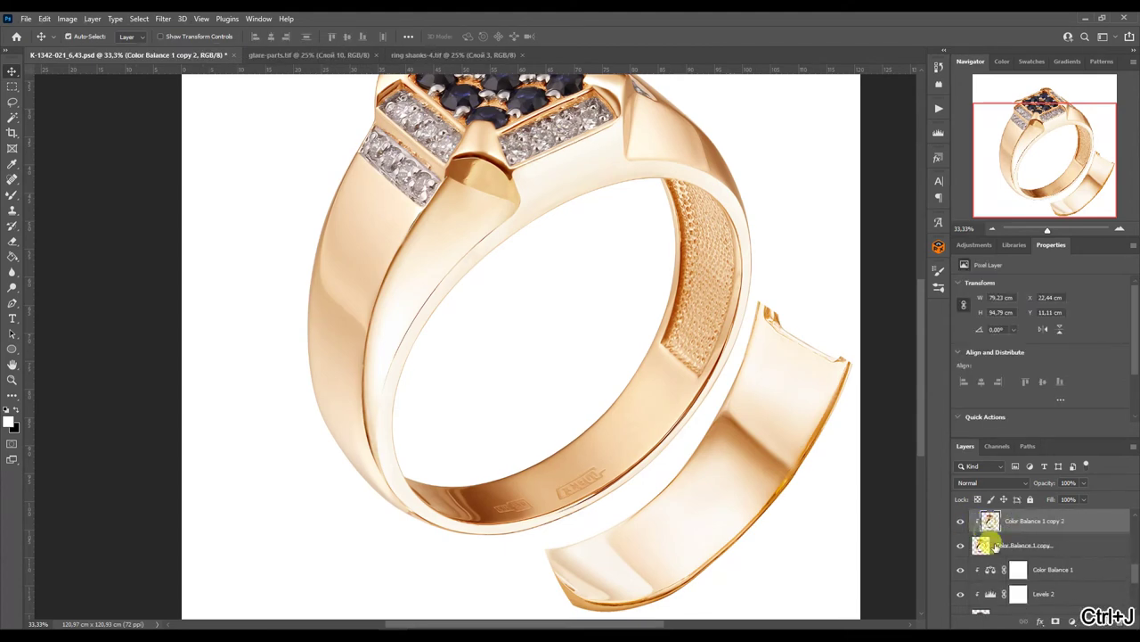
pyautogui.hotkey('ctrl', 'shift', 'alt', 'n')
pyautogui.click(12, 194)
# Step: Darken the edge line along the lower rim, then duplicate the merged ring layer
pyautogui.click(1120, 229)
pyautogui.moveTo(1060, 172); pyautogui.dragTo(1047, 200)
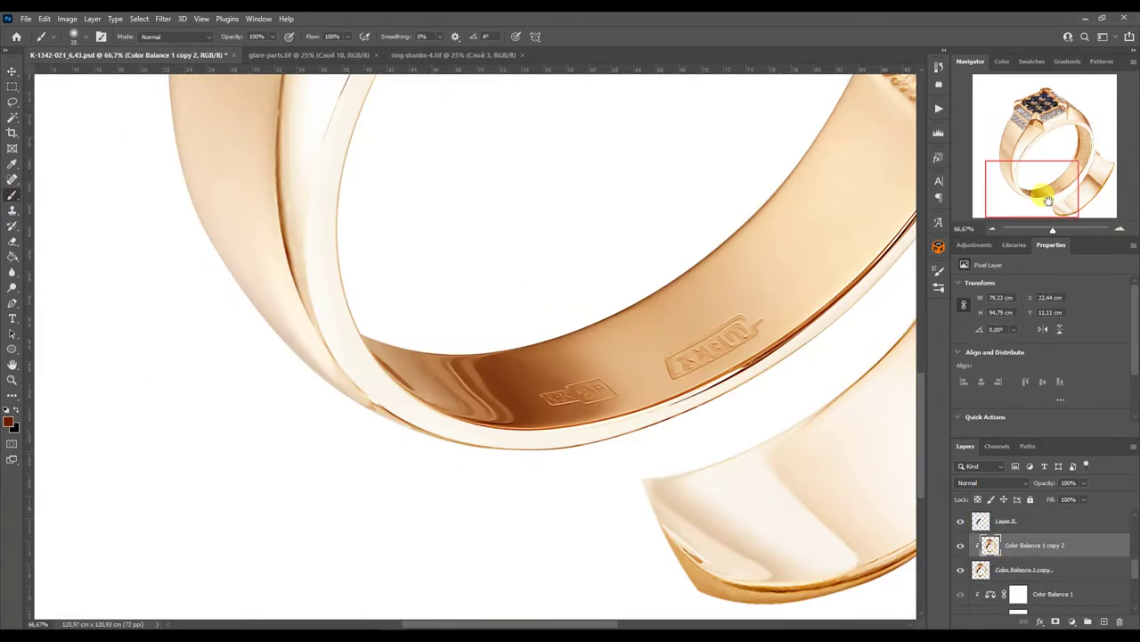
pyautogui.moveTo(532, 467); pyautogui.dragTo(521, 474)
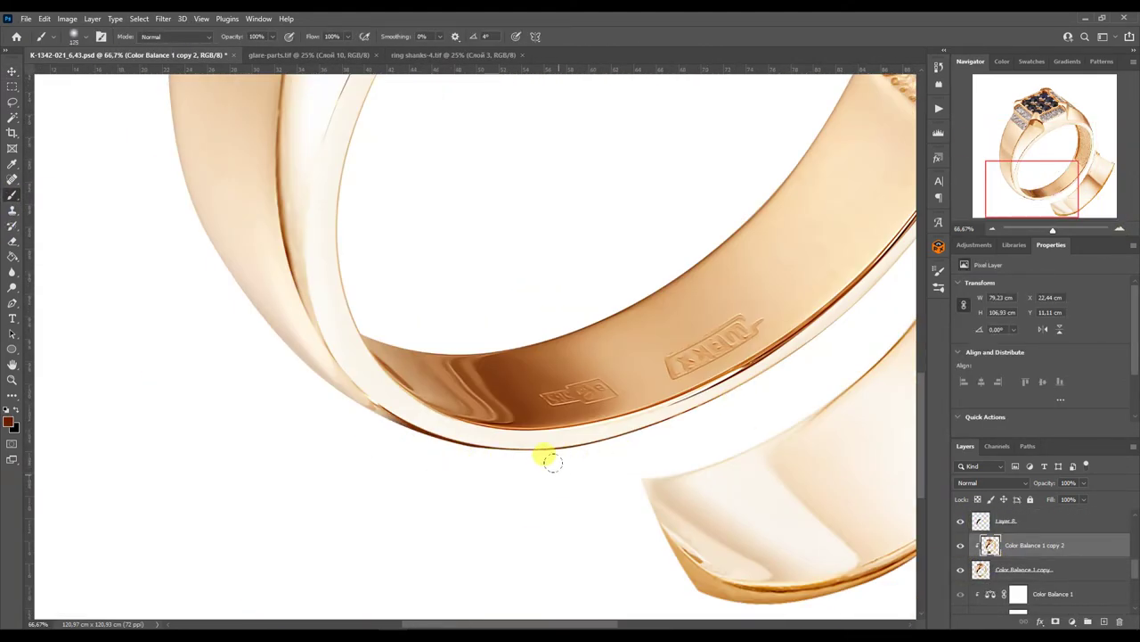
pyautogui.moveTo(1032, 200); pyautogui.dragTo(1051, 189)
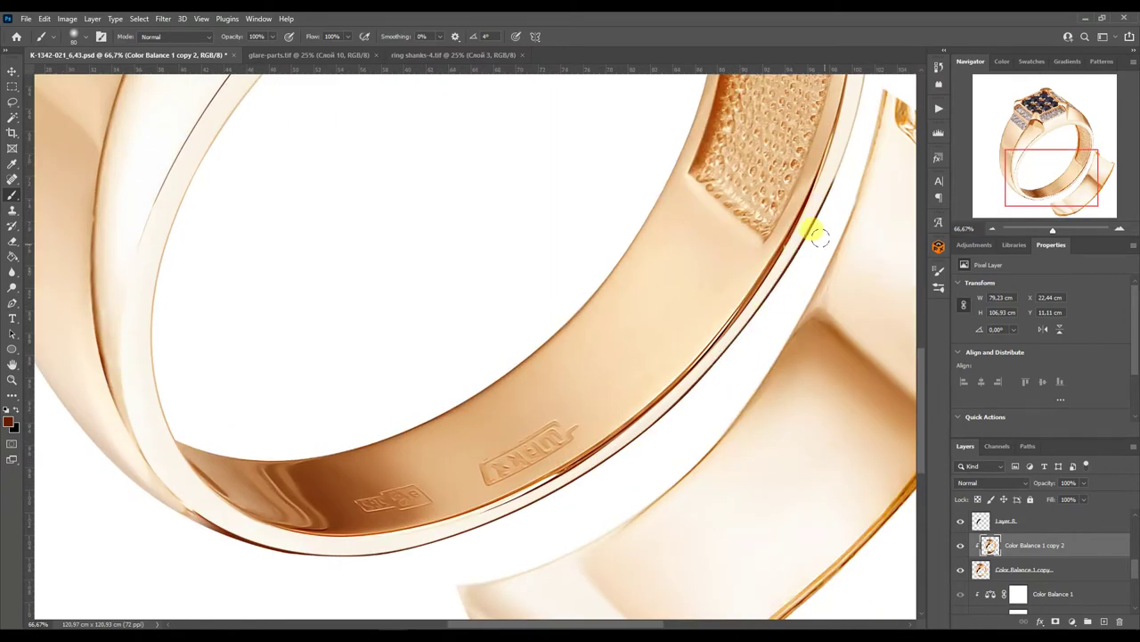
pyautogui.moveTo(840, 194); pyautogui.dragTo(745, 314)
pyautogui.moveTo(758, 189)
pyautogui.mouseDown()
pyautogui.moveTo(725, 223)
pyautogui.moveTo(689, 198)
pyautogui.mouseUp()
pyautogui.moveTo(1007, 138)
pyautogui.mouseDown()
pyautogui.moveTo(972, 145)
pyautogui.moveTo(910, 193)
pyautogui.mouseUp()
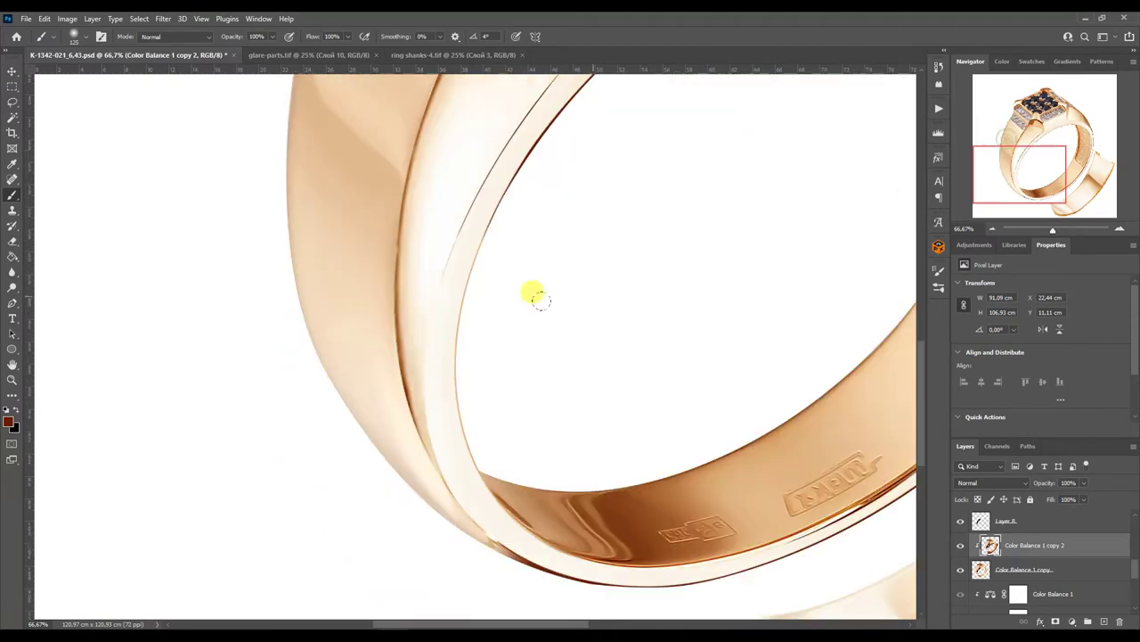
pyautogui.moveTo(1018, 147)
pyautogui.mouseDown()
pyautogui.moveTo(1035, 126)
pyautogui.moveTo(1047, 185)
pyautogui.mouseUp()
pyautogui.keyDown('shift'); pyautogui.click(1044, 520); pyautogui.keyUp('shift')
pyautogui.hotkey('ctrl', 'j')
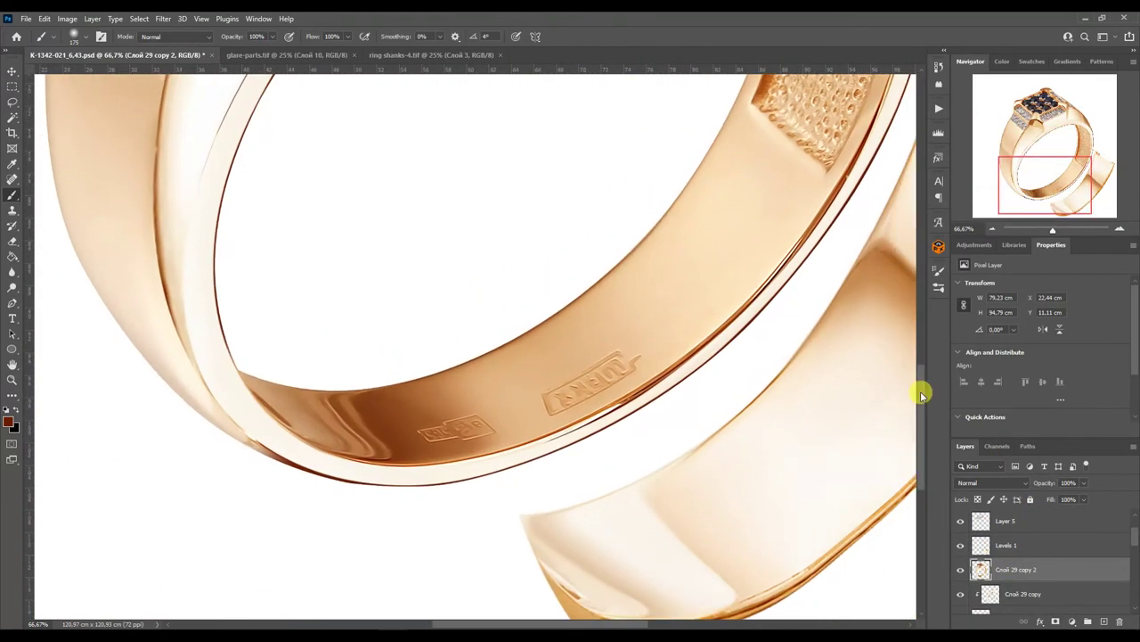
# Step: Trace the ring's lower edge and upper shank with Pen paths and load them as selections
pyautogui.press('p')
pyautogui.moveTo(415, 484); pyautogui.dragTo(305, 485)
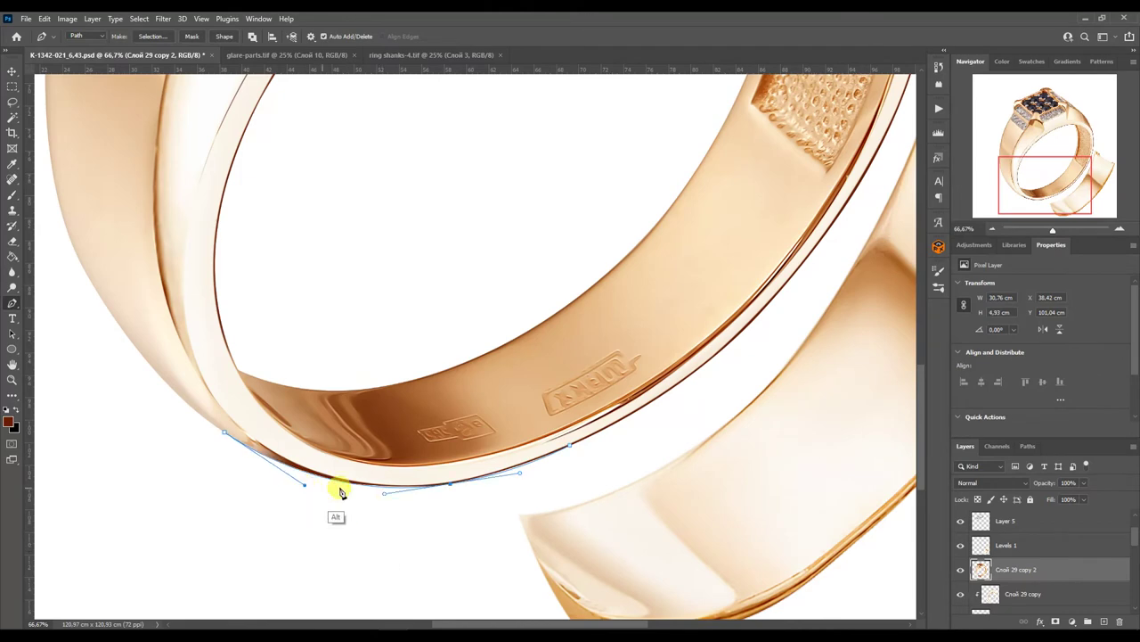
pyautogui.click(590, 439)
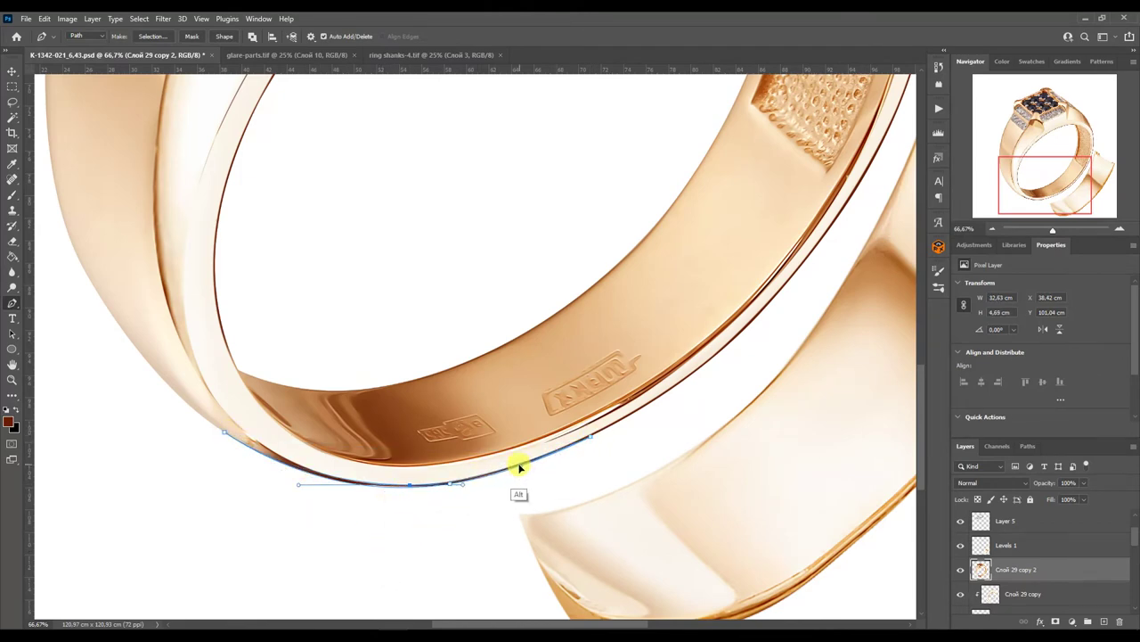
pyautogui.hotkey('ctrl', 'Return')
pyautogui.moveTo(1009, 153); pyautogui.dragTo(1033, 105)
pyautogui.moveTo(490, 208); pyautogui.dragTo(669, 314)
pyautogui.moveTo(526, 212); pyautogui.dragTo(650, 239)
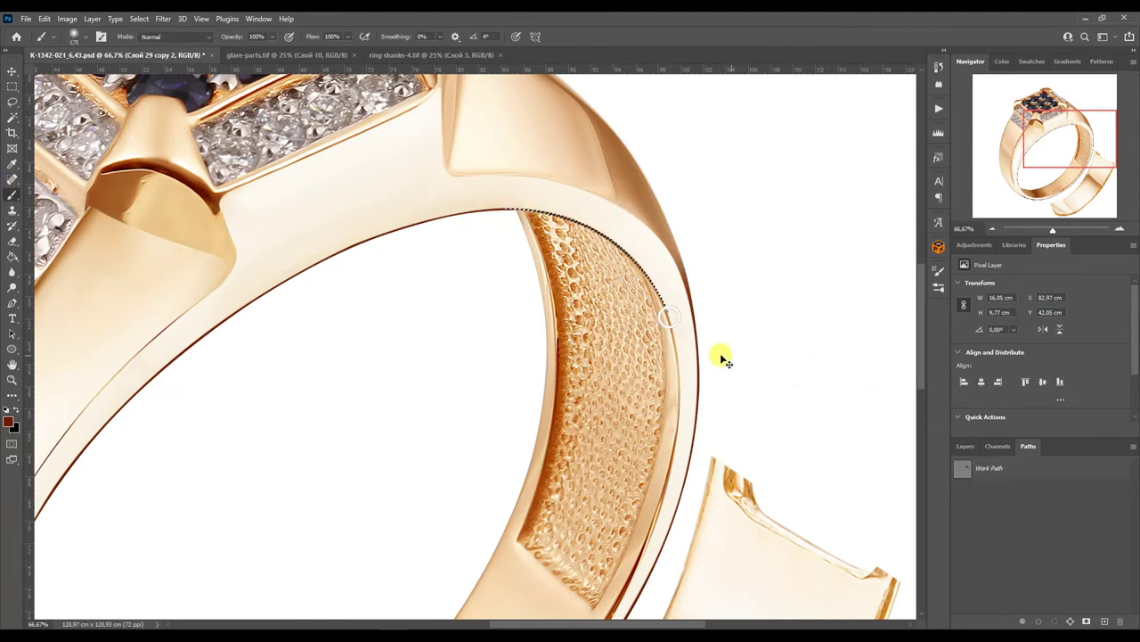
pyautogui.moveTo(998, 114); pyautogui.dragTo(1025, 141)
# Step: Smooth the metal on the upper shank with the Mixer Brush
pyautogui.click(13, 194)
pyautogui.hotkey('shift', 'b')
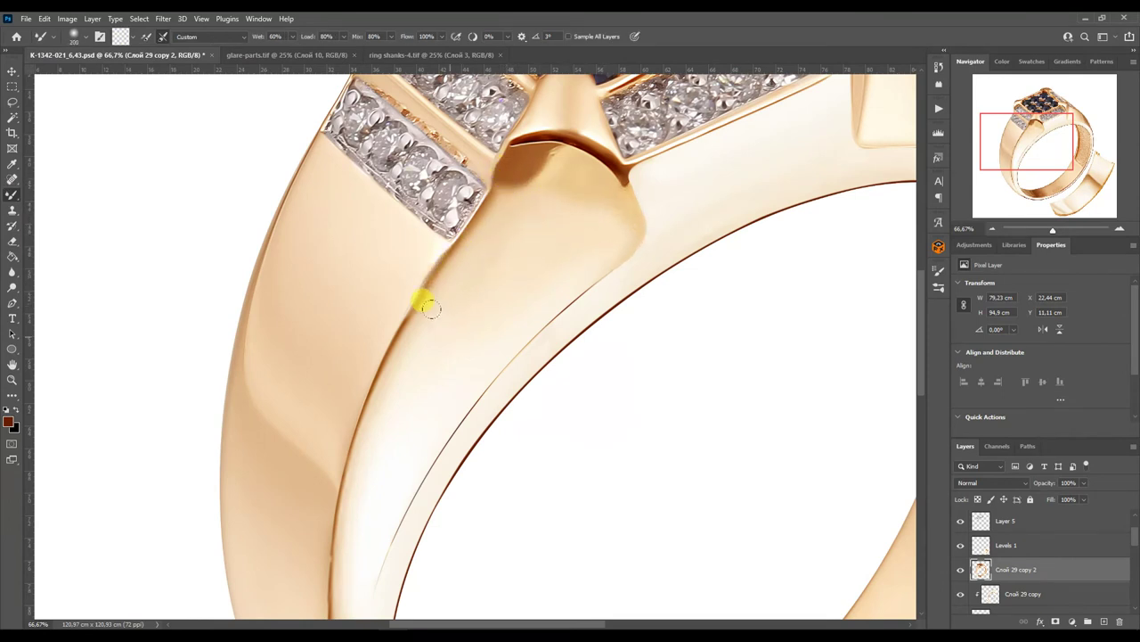
pyautogui.moveTo(396, 345); pyautogui.dragTo(496, 251)
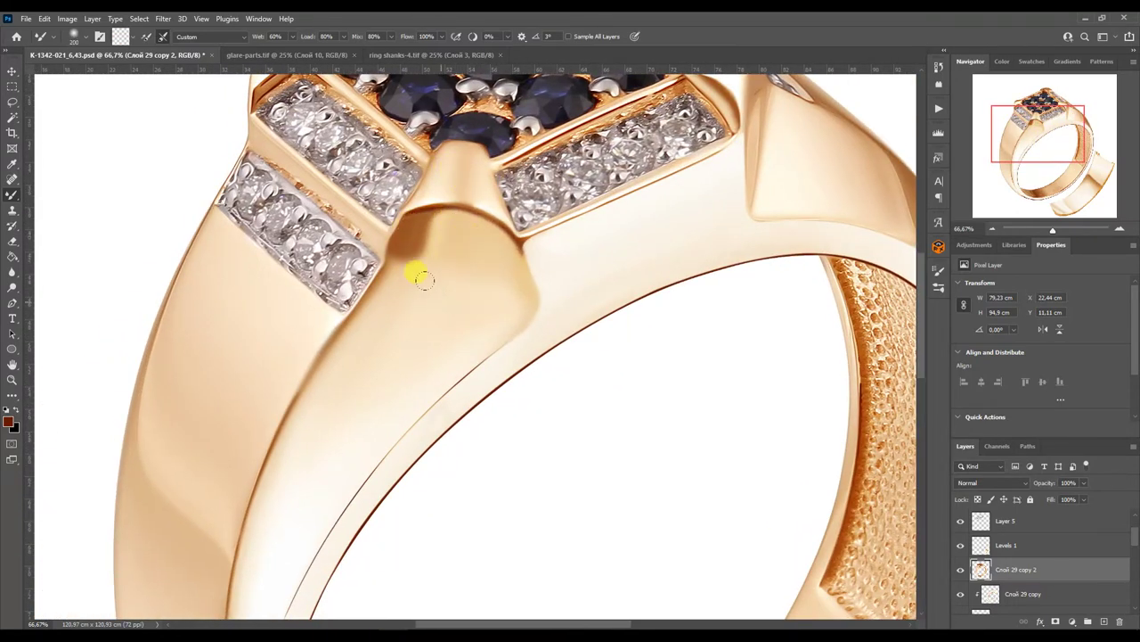
pyautogui.click(992, 228)
pyautogui.moveTo(463, 267); pyautogui.dragTo(678, 183)
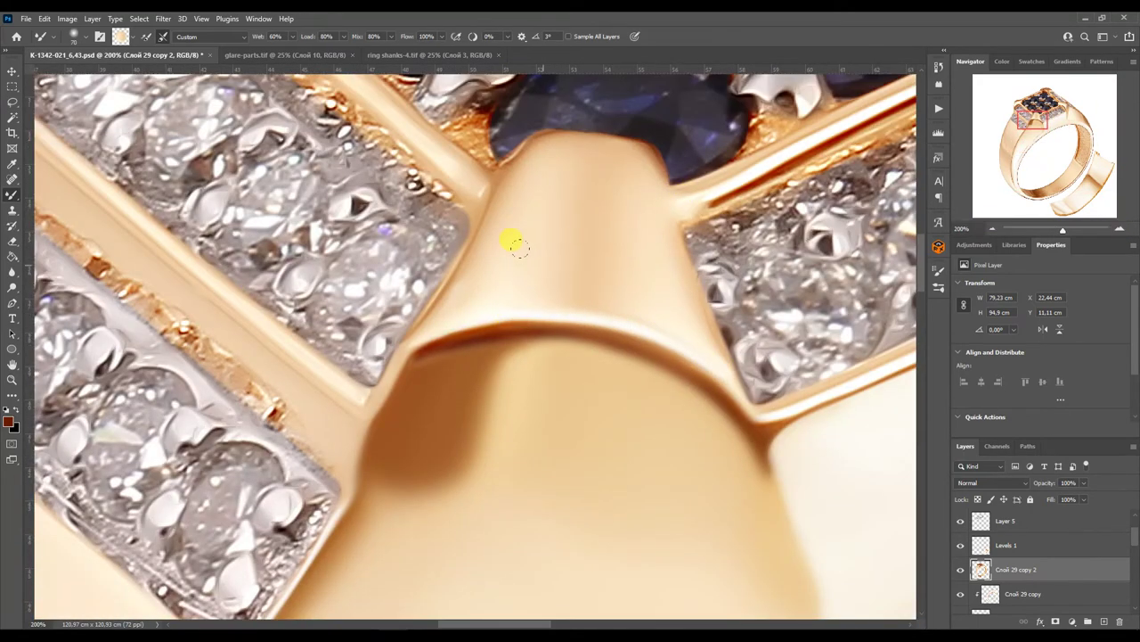
pyautogui.hotkey('ctrl', '-')
pyautogui.hotkey('ctrl', '-')
pyautogui.hotkey('ctrl', '-')
# Step: Duplicate the retouched layer as Слой 29 copy 3 and apply Gaussian Blur at 13,9 pixels
pyautogui.hotkey('ctrl', 'j')
pyautogui.click(163, 18)
pyautogui.click(339, 211)
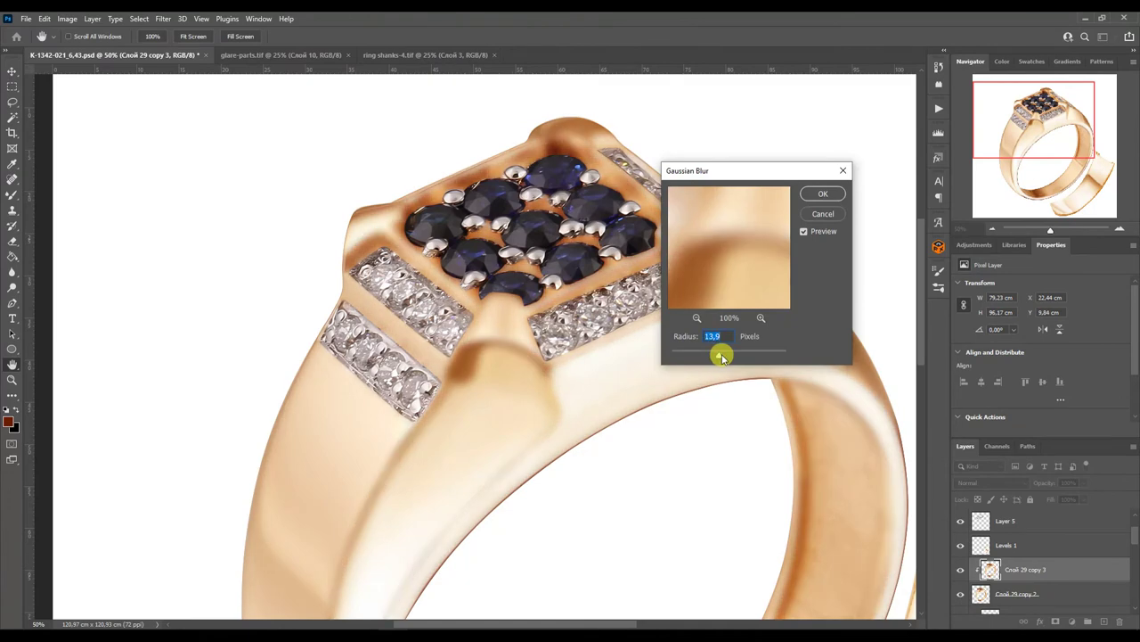
# Step: Apply the blur to Слой 29 copy 3 and hide it behind a black layer mask
pyautogui.click(804, 195)
pyautogui.keyDown('alt'); pyautogui.click(1056, 621); pyautogui.keyUp('alt')
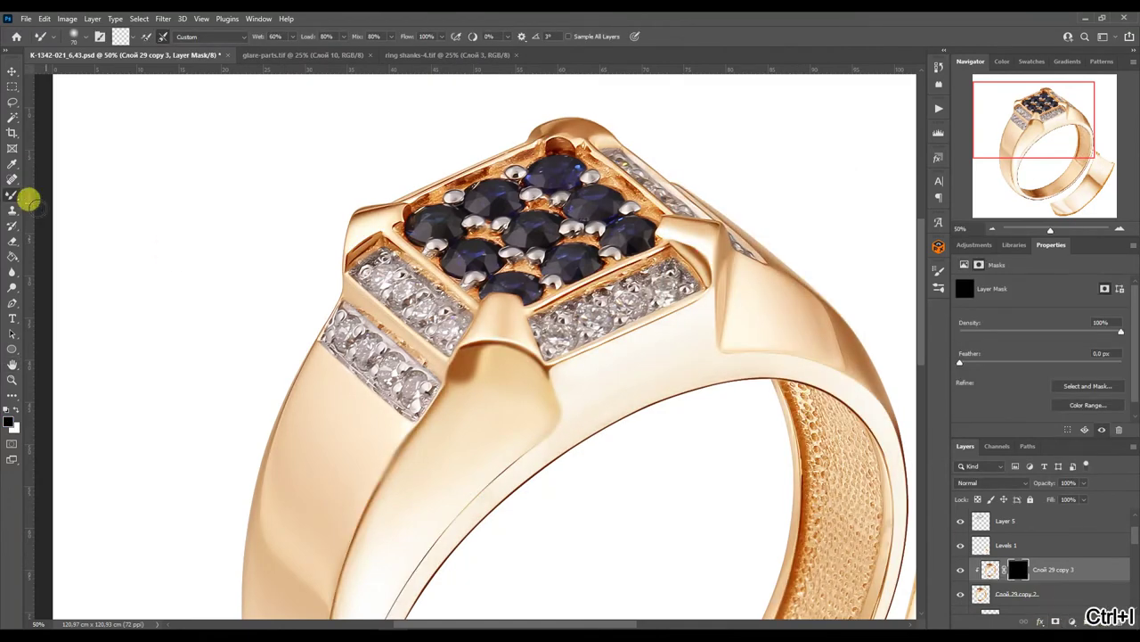
pyautogui.click(53, 187)
# Step: Paint the smoothed, lighter metal back along the ring's shank and lower edge, then view at 33.33%
pyautogui.click(980, 183)
pyautogui.moveTo(640, 147)
pyautogui.mouseDown()
pyautogui.moveTo(527, 258)
pyautogui.moveTo(474, 415)
pyautogui.moveTo(542, 324)
pyautogui.mouseUp()
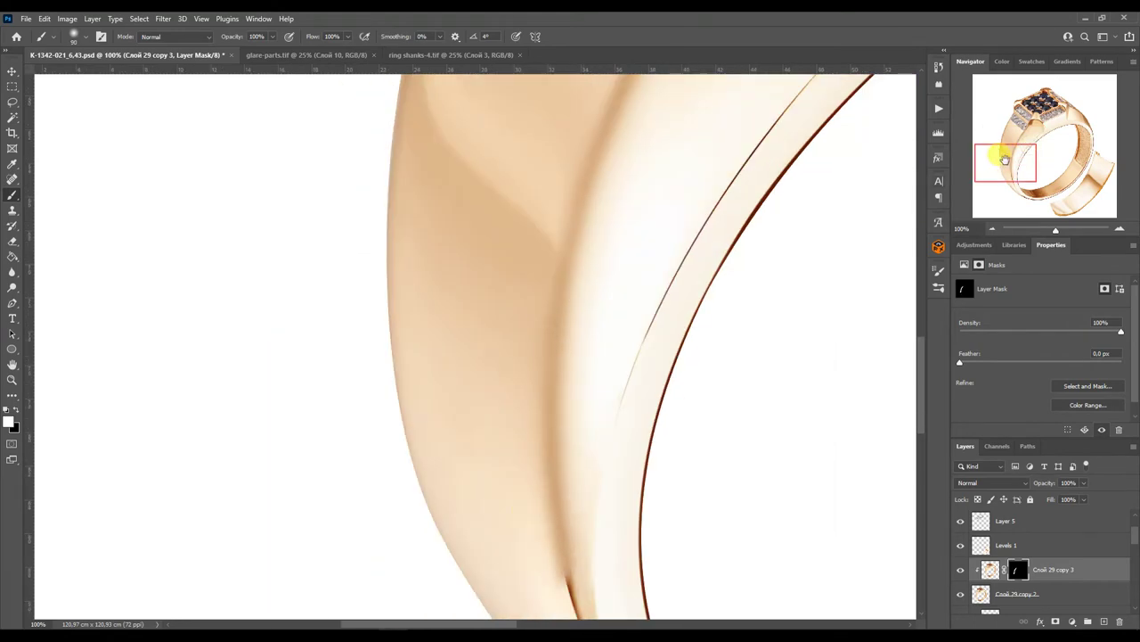
pyautogui.moveTo(1003, 161); pyautogui.dragTo(1003, 178)
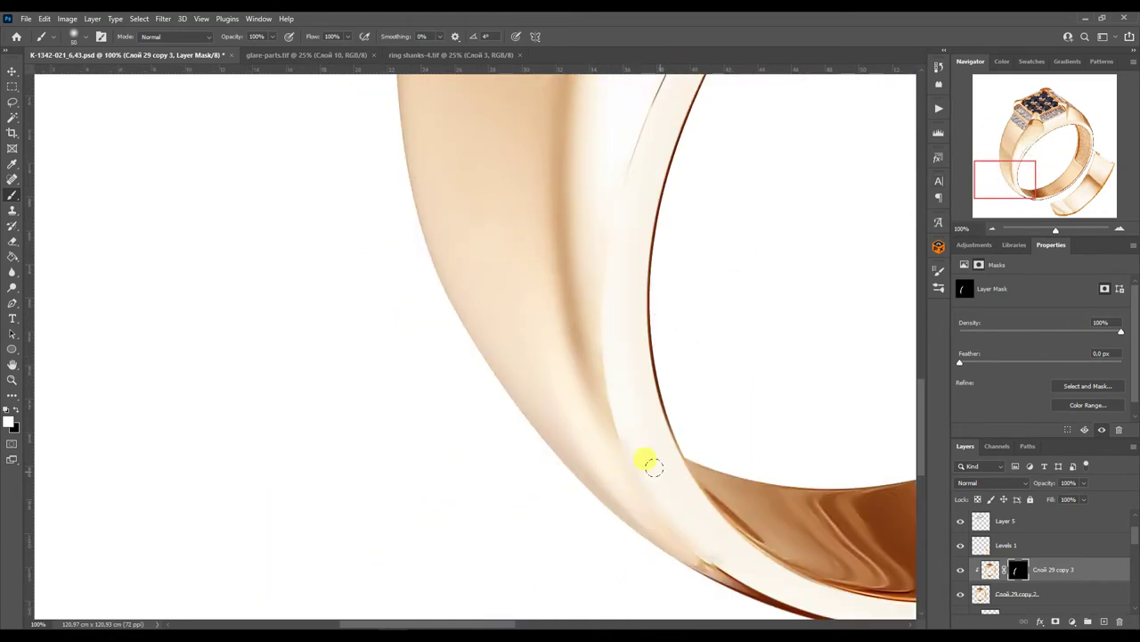
pyautogui.scroll(5, 617, 276)
pyautogui.hscroll(5, 683, 198)
pyautogui.scroll(3, 693, 326)
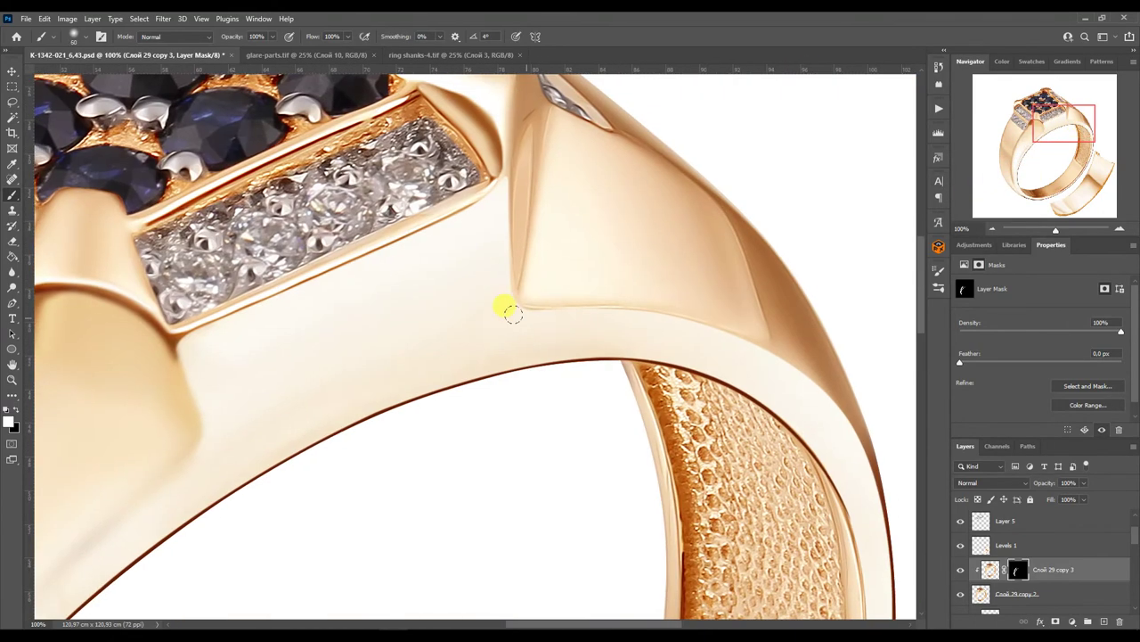
pyautogui.moveTo(820, 380); pyautogui.dragTo(872, 492)
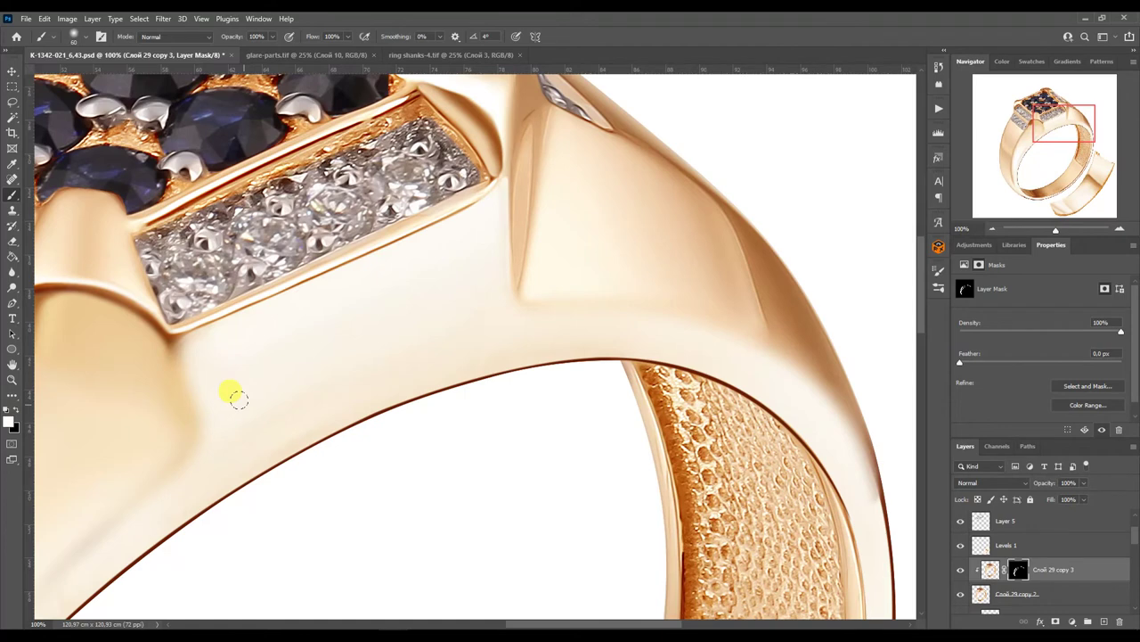
pyautogui.click(993, 229)
pyautogui.click(993, 229)
pyautogui.click(992, 229)
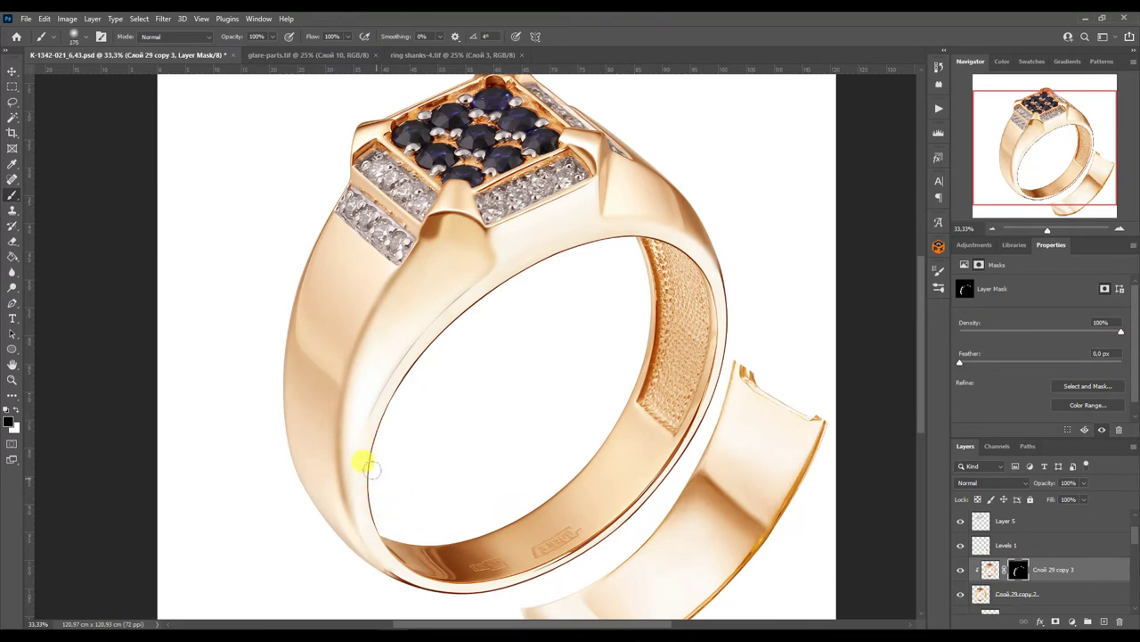
# Step: Merge the retouched metal layers into one and zoom in on the ring's inner band
pyautogui.press('p')
pyautogui.click(1005, 591)
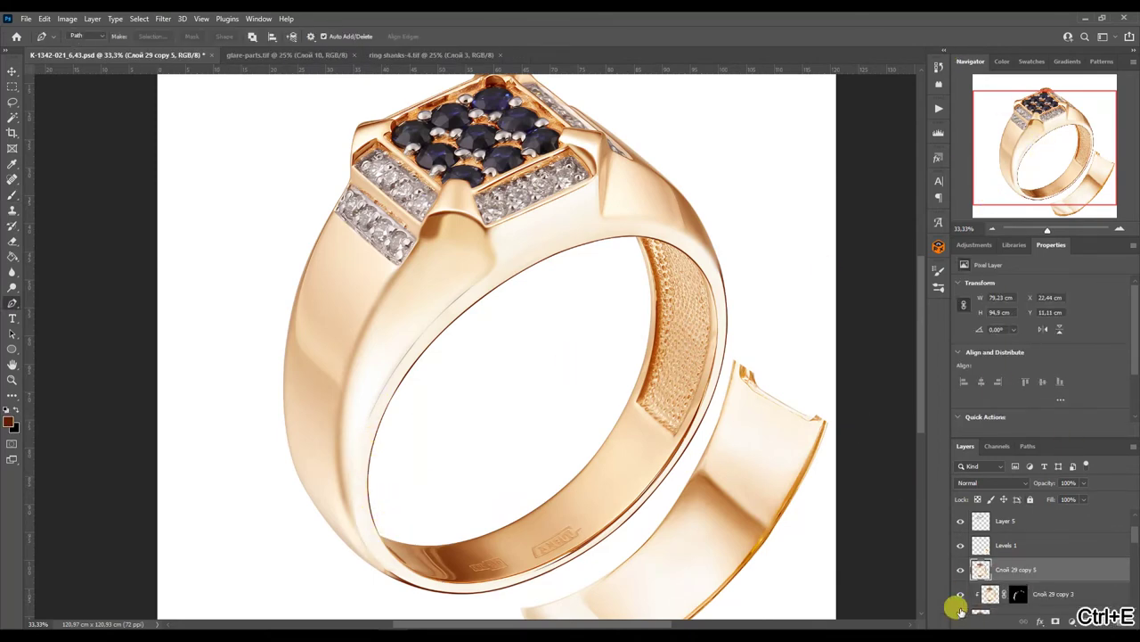
pyautogui.scroll(3, 953, 552)
pyautogui.scroll(-3, 960, 570)
pyautogui.click(1120, 229)
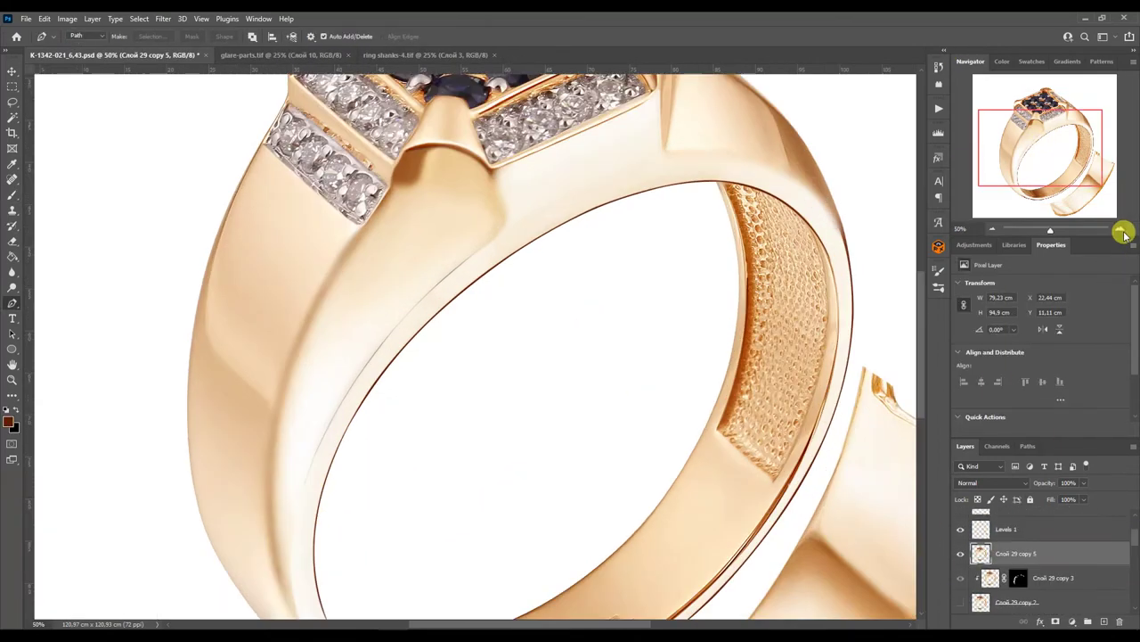
pyautogui.click(1120, 229)
# Step: Trace the inner edge of the ring band with the Pen tool
pyautogui.moveTo(1082, 179); pyautogui.dragTo(1042, 191)
pyautogui.moveTo(297, 438); pyautogui.dragTo(333, 458)
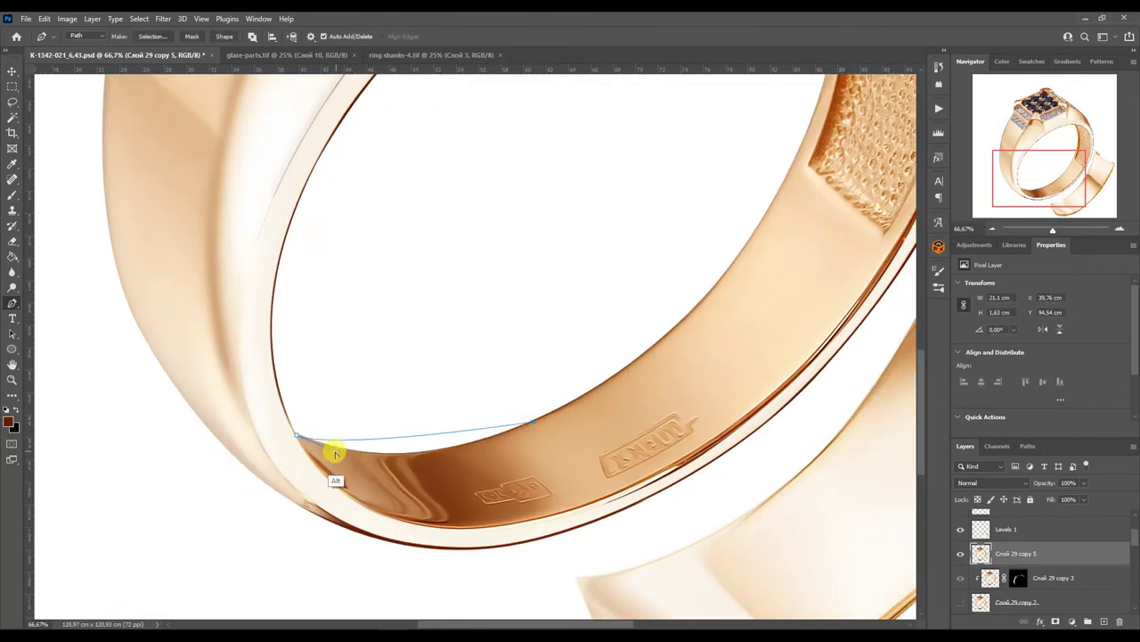
pyautogui.hotkey('ctrl', '+')
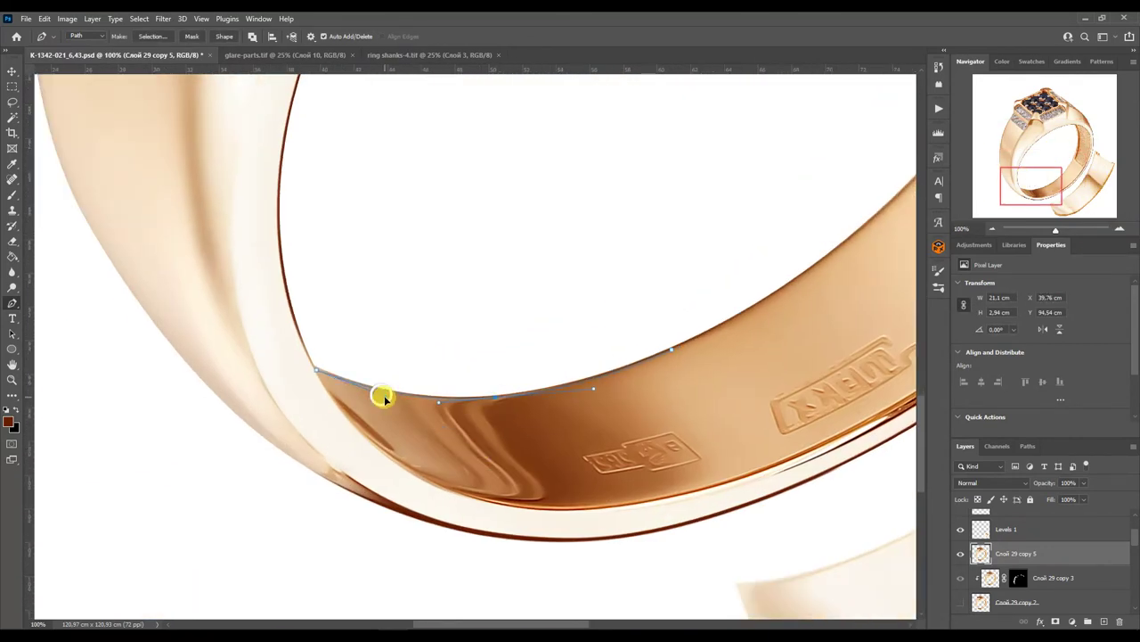
pyautogui.click(673, 351)
pyautogui.scroll(5, 776, 223)
pyautogui.hscroll(5, 776, 224)
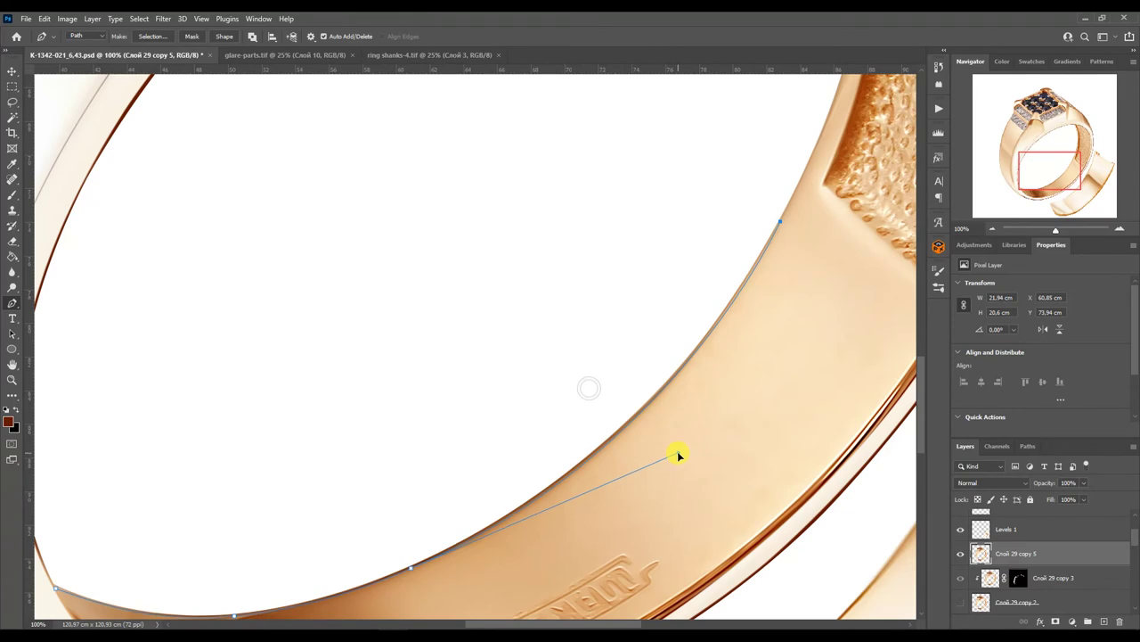
pyautogui.scroll(5, 821, 145)
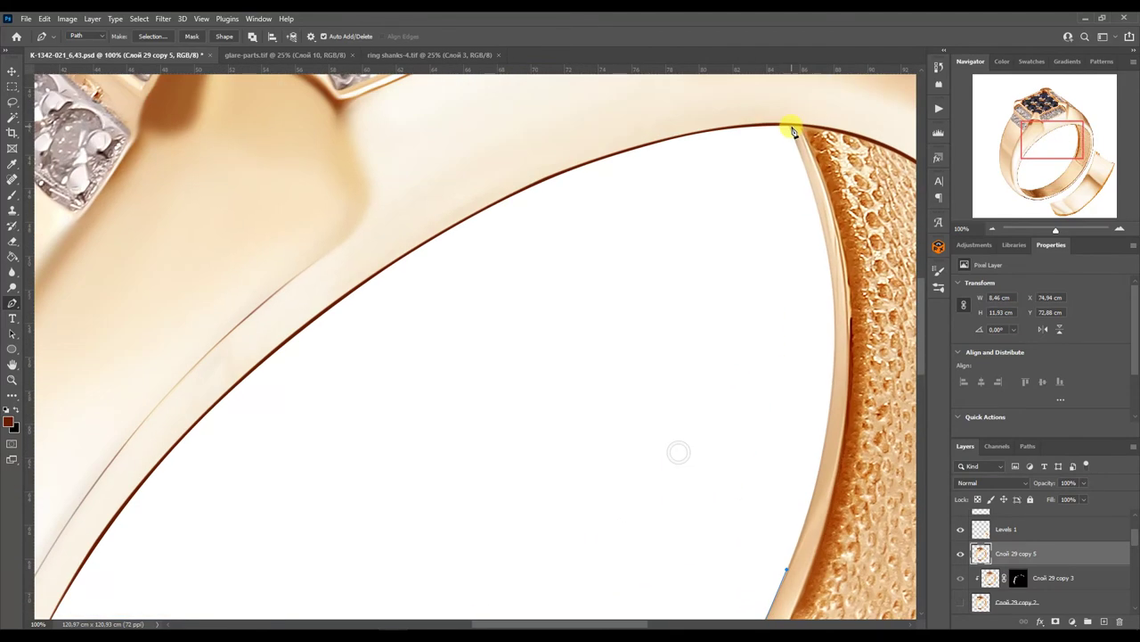
pyautogui.hscroll(3, 789, 122)
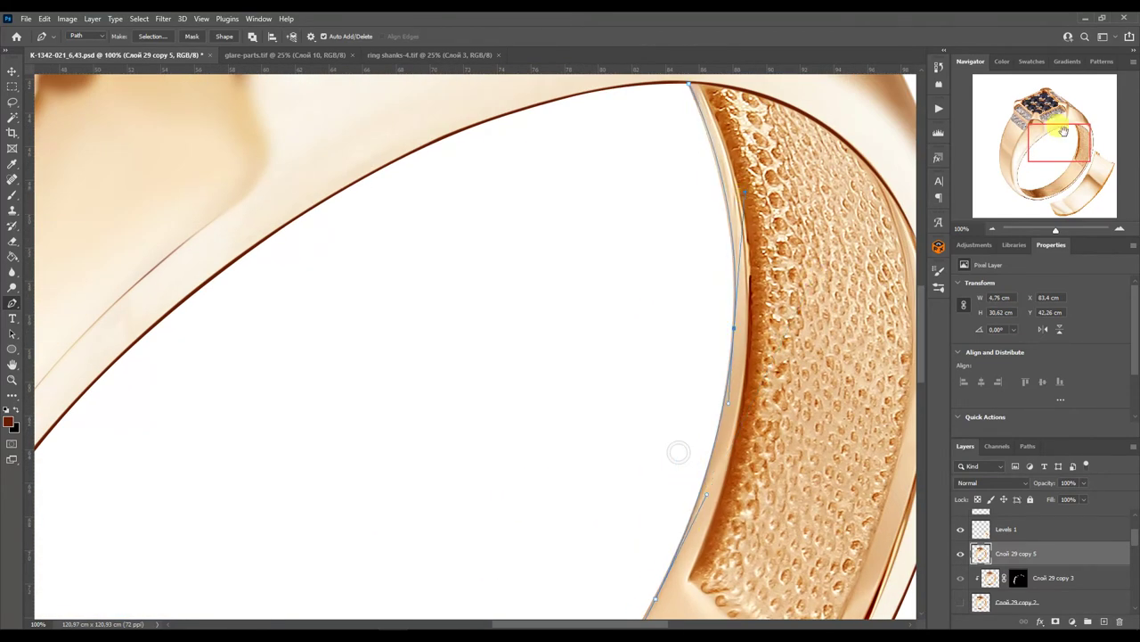
pyautogui.scroll(-2, 746, 369)
pyautogui.hscroll(-2, 746, 368)
pyautogui.scroll(4, 703, 138)
pyautogui.hscroll(4, 703, 138)
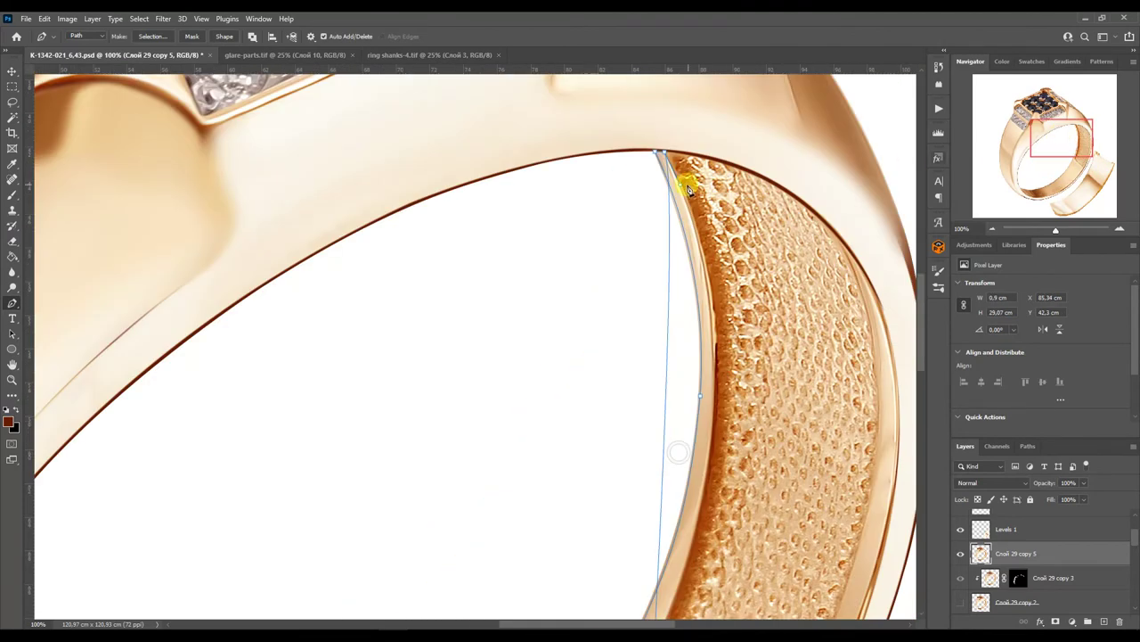
pyautogui.click(1052, 171)
# Step: Continue the path along the band's outer and lower edges around the textured panel
pyautogui.hotkey('ctrl', '-')
pyautogui.scroll(1, 834, 344)
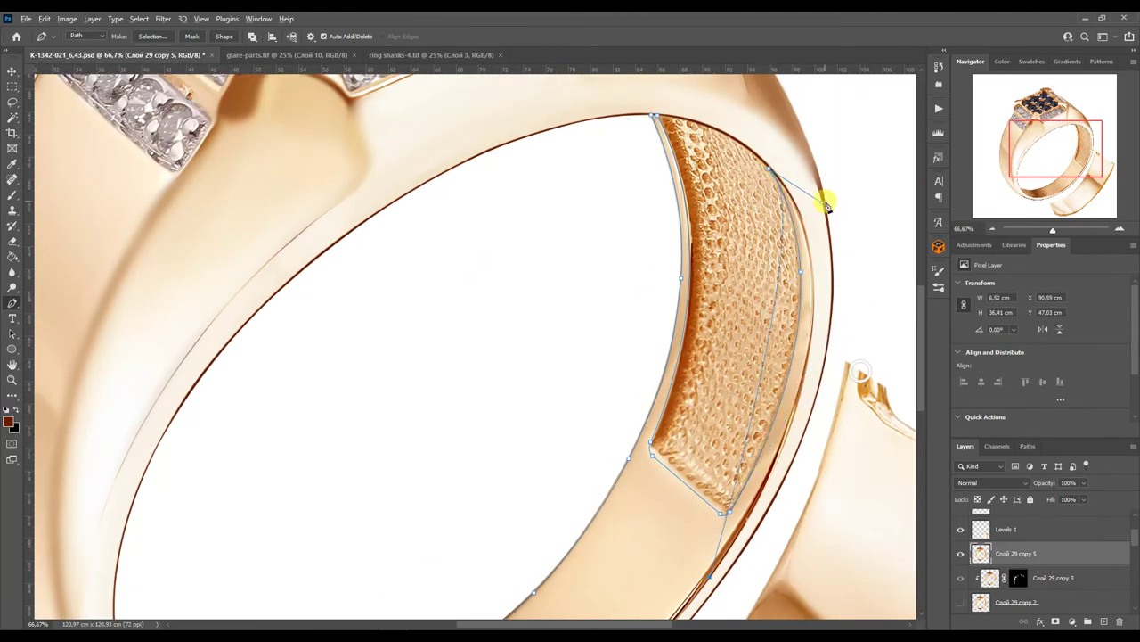
pyautogui.scroll(-3, 849, 333)
pyautogui.click(753, 464)
pyautogui.scroll(-5, 749, 461)
pyautogui.click(482, 503)
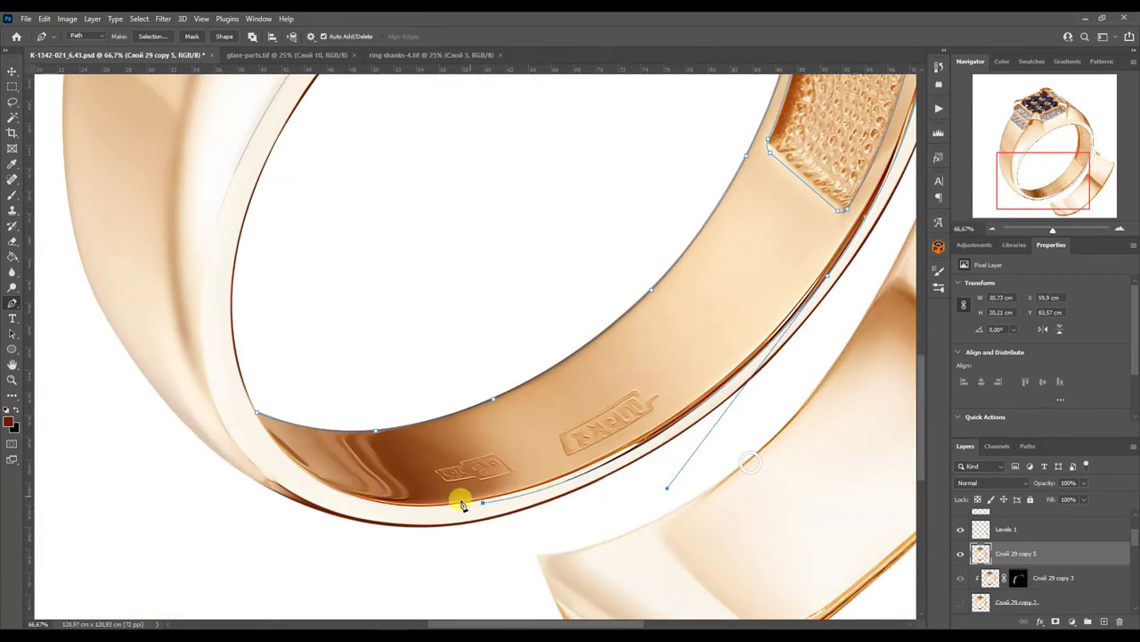
# Step: Load the band outline as a selection and copy it onto new Layer 9
pyautogui.hotkey('ctrl', 'Return')
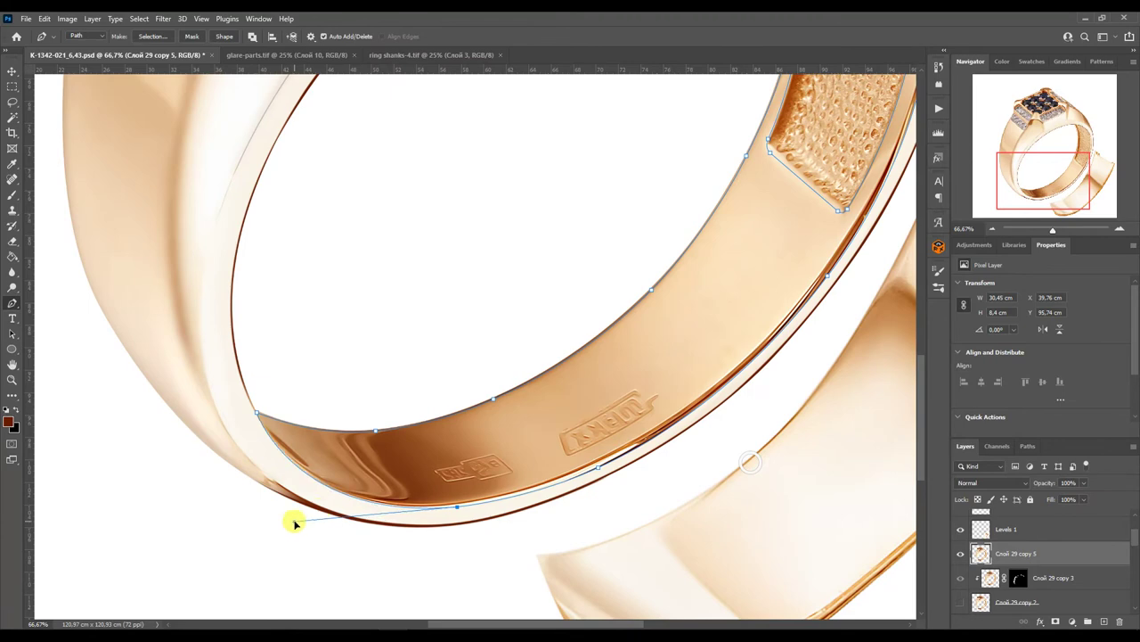
pyautogui.hotkey('ctrl', '-')
pyautogui.hotkey('ctrl', 'j')
pyautogui.hotkey('ctrl', 't')
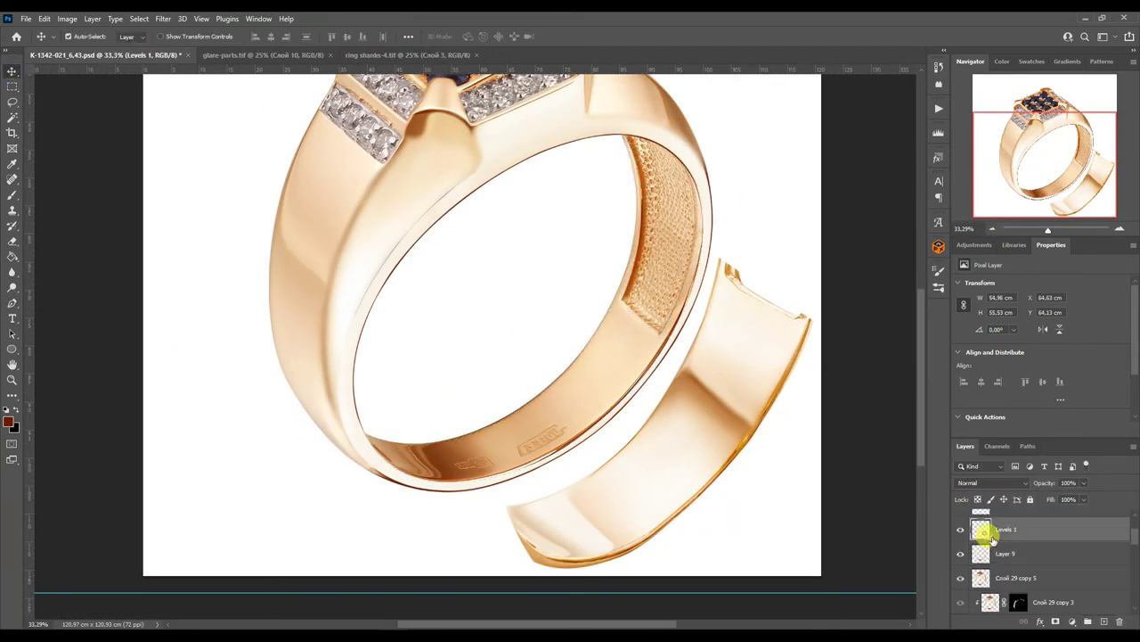
# Step: Move the band piece over the ring's interior and warp its corners toward the ring's curve
pyautogui.moveTo(659, 415); pyautogui.dragTo(573, 362)
pyautogui.rightClick(437, 201)
pyautogui.click(458, 279)
pyautogui.moveTo(405, 510); pyautogui.dragTo(325, 470)
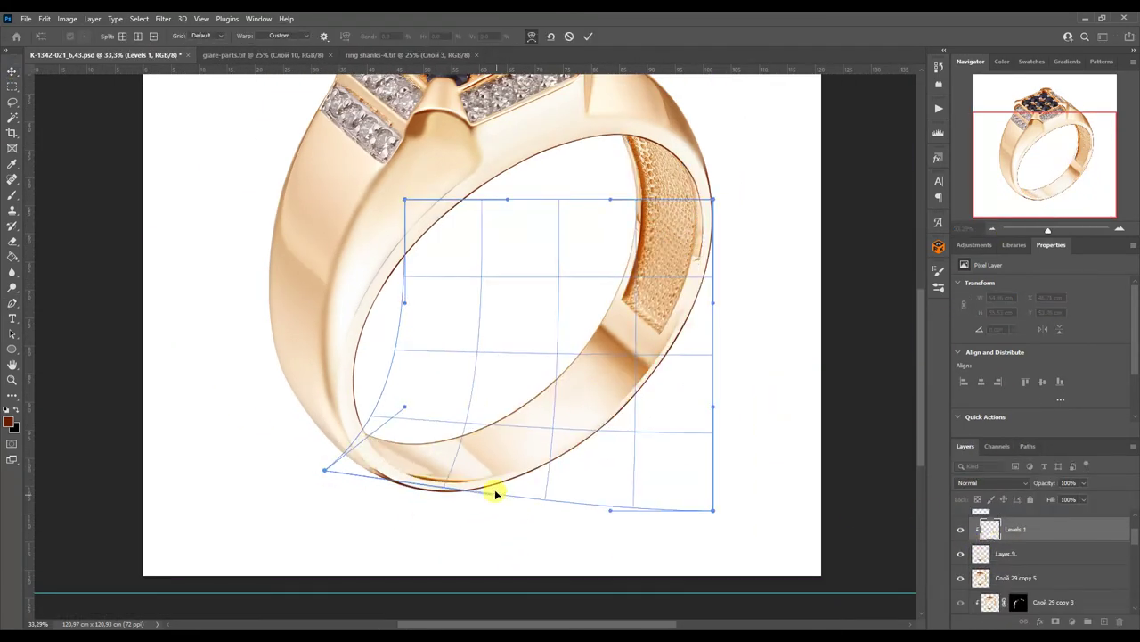
pyautogui.moveTo(611, 453); pyautogui.dragTo(597, 485)
pyautogui.moveTo(712, 405); pyautogui.dragTo(728, 400)
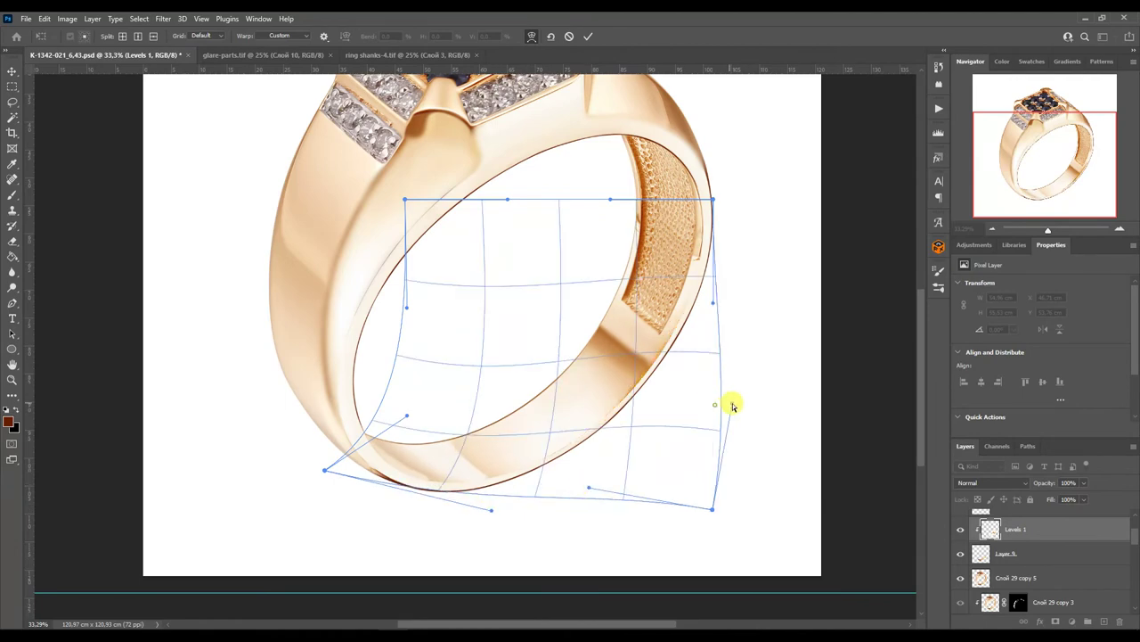
pyautogui.moveTo(713, 200); pyautogui.dragTo(725, 44)
pyautogui.moveTo(516, 319)
pyautogui.mouseDown()
pyautogui.moveTo(598, 303)
pyautogui.moveTo(580, 374)
pyautogui.mouseUp()
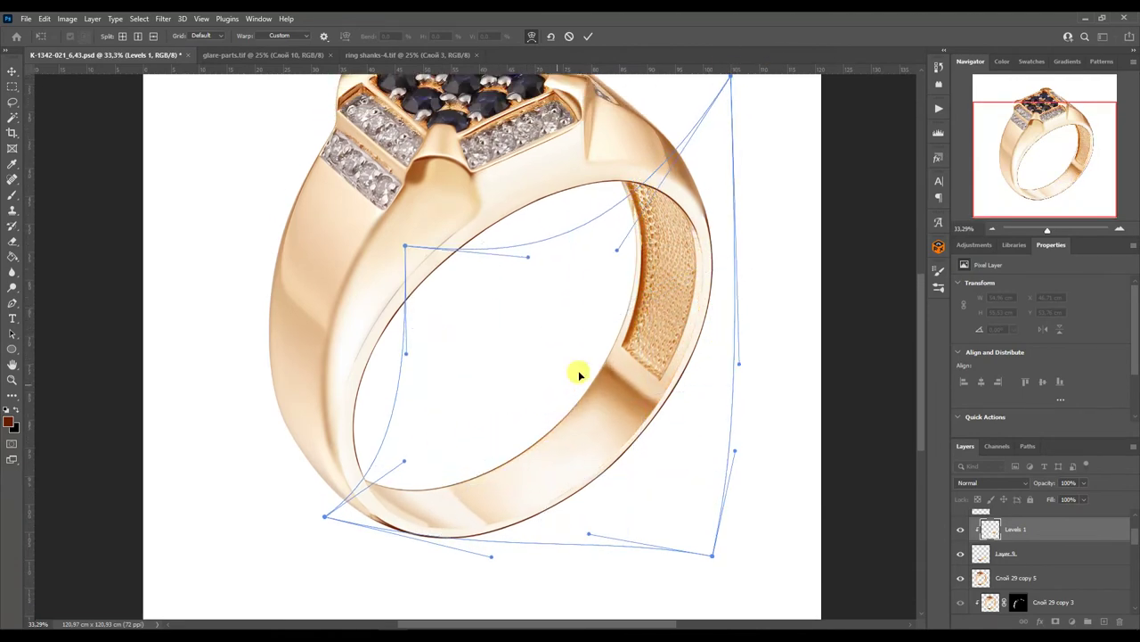
# Step: Fine-tune the warp to fit the inner band, commit it, and add Layer 10 above
pyautogui.scroll(3, 729, 174)
pyautogui.moveTo(729, 174); pyautogui.dragTo(726, 108)
pyautogui.moveTo(596, 354); pyautogui.dragTo(557, 314)
pyautogui.moveTo(737, 469); pyautogui.dragTo(757, 473)
pyautogui.moveTo(554, 397); pyautogui.dragTo(591, 433)
pyautogui.scroll(-3, 611, 324)
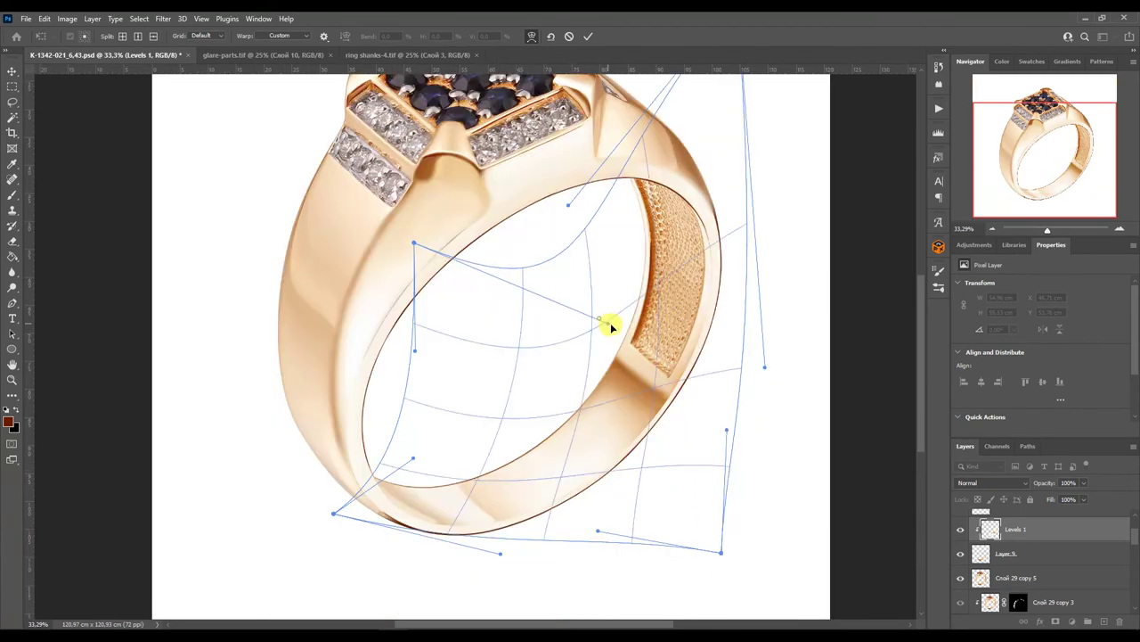
pyautogui.press('Return')
pyautogui.hotkey('ctrl', 'shift', 'alt', 'n')
# Step: Draw a path along the ring's lower-right edge and up its inner edges
pyautogui.press('p')
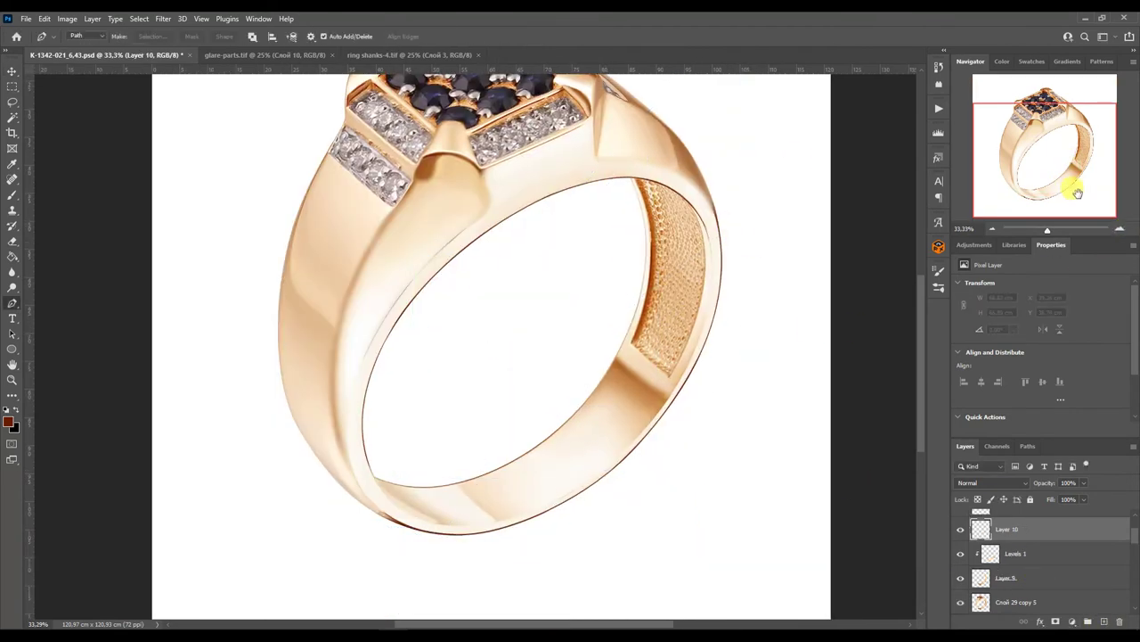
pyautogui.moveTo(520, 523); pyautogui.dragTo(525, 523)
pyautogui.moveTo(612, 463); pyautogui.dragTo(699, 338)
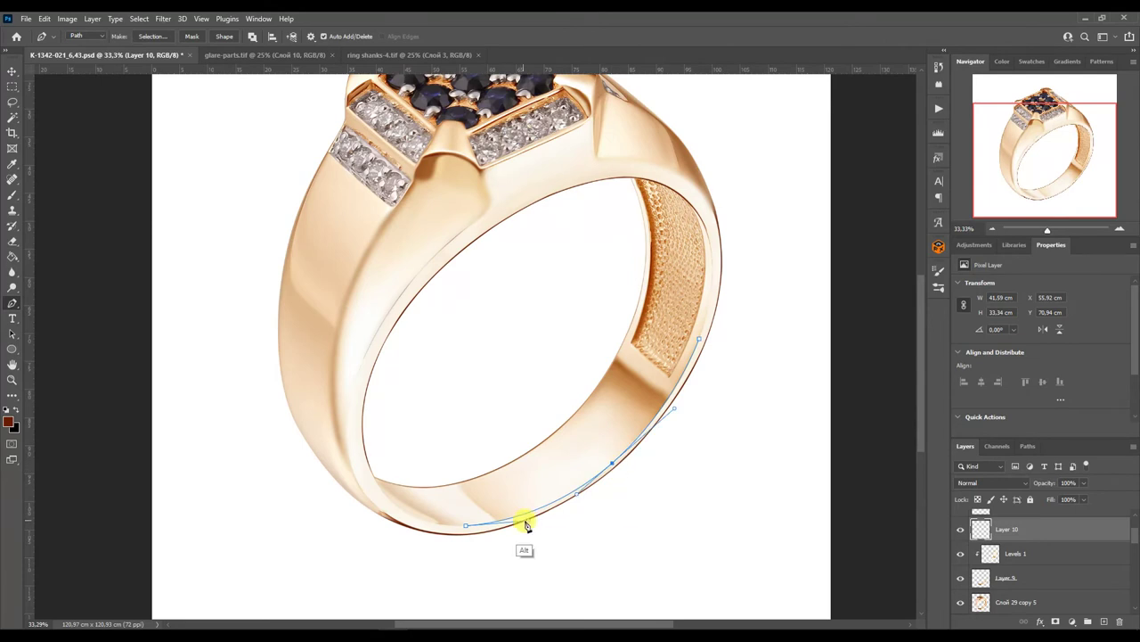
pyautogui.moveTo(653, 411); pyautogui.dragTo(619, 521)
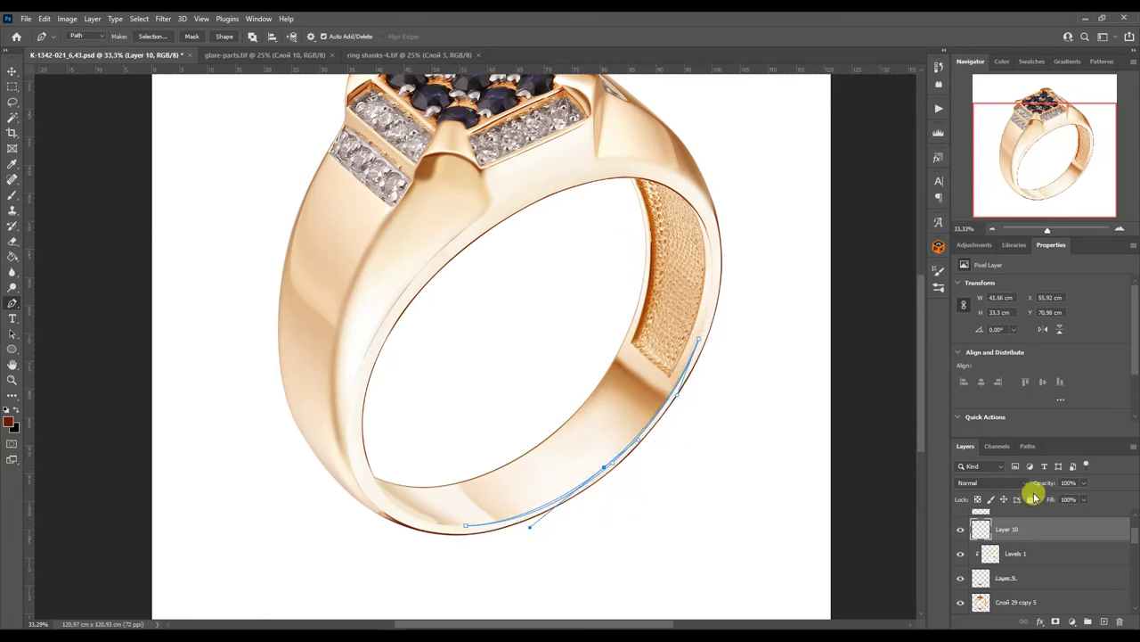
pyautogui.moveTo(351, 465); pyautogui.dragTo(329, 334)
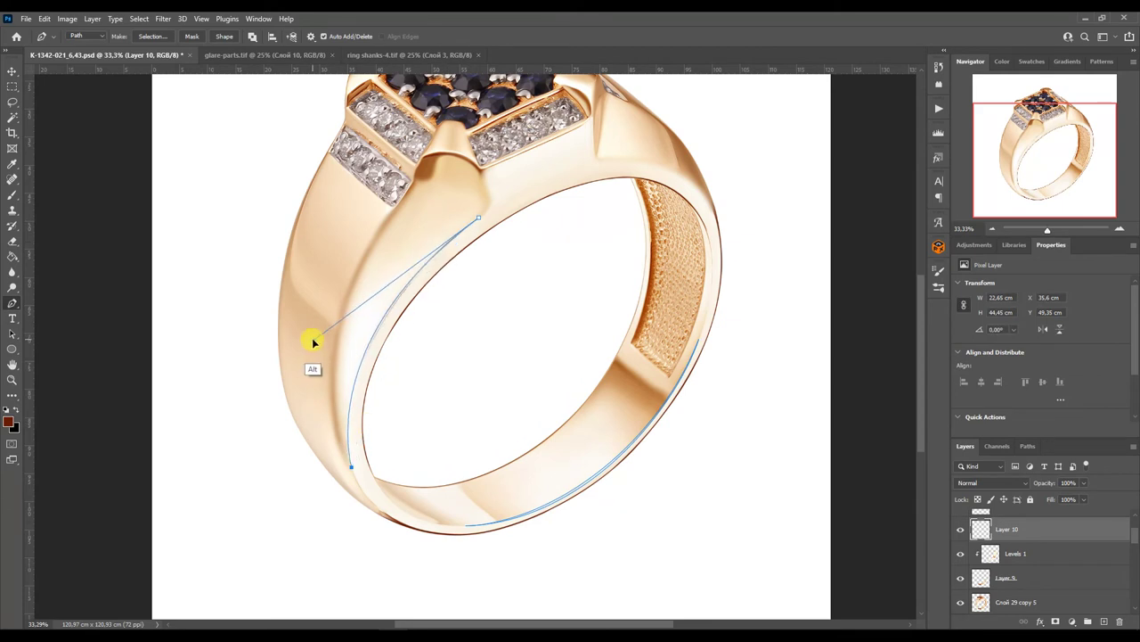
pyautogui.moveTo(603, 158); pyautogui.dragTo(698, 158)
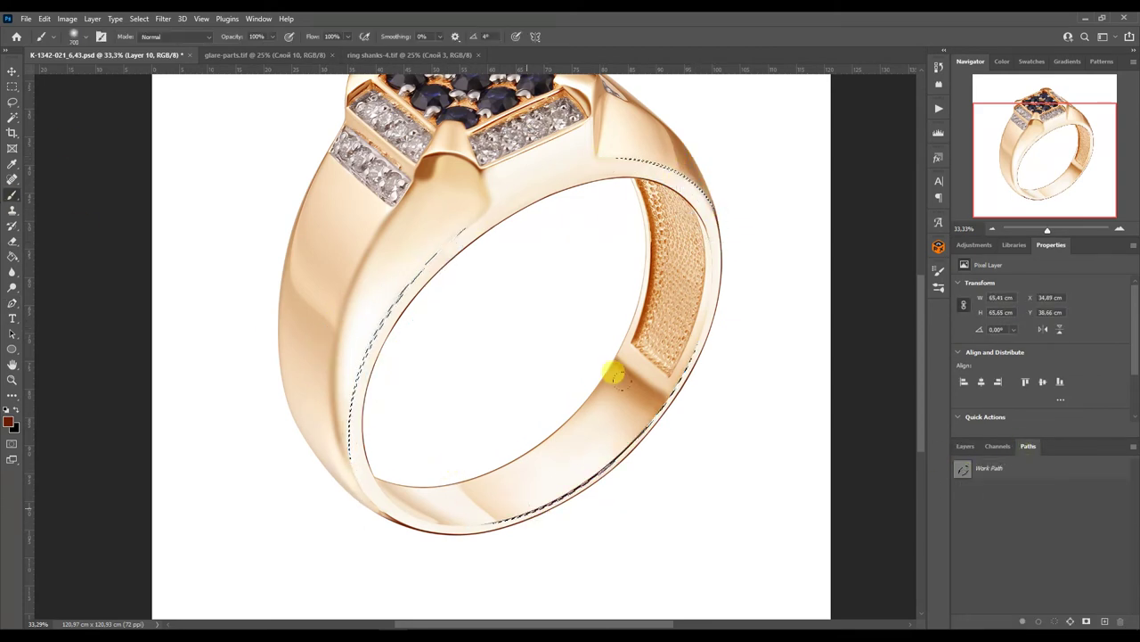
# Step: Clear the selection and start a new path along the ring's lower-left edge
pyautogui.hotkey('ctrl', 'd')
pyautogui.moveTo(1036, 178); pyautogui.dragTo(1037, 176)
pyautogui.press('p')
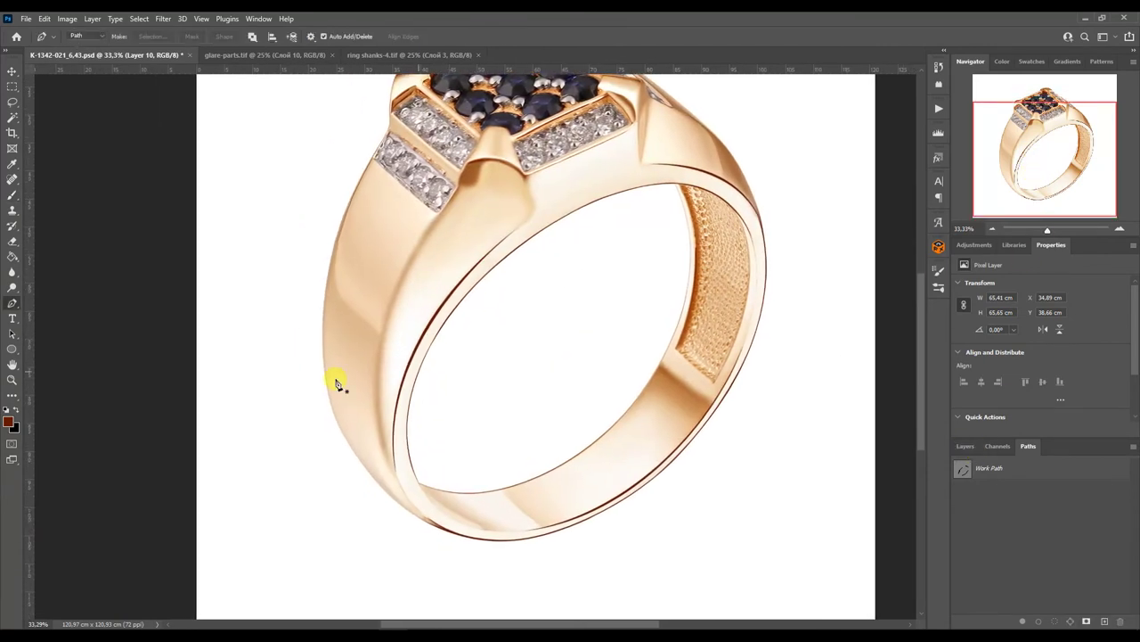
pyautogui.moveTo(326, 374); pyautogui.dragTo(350, 481)
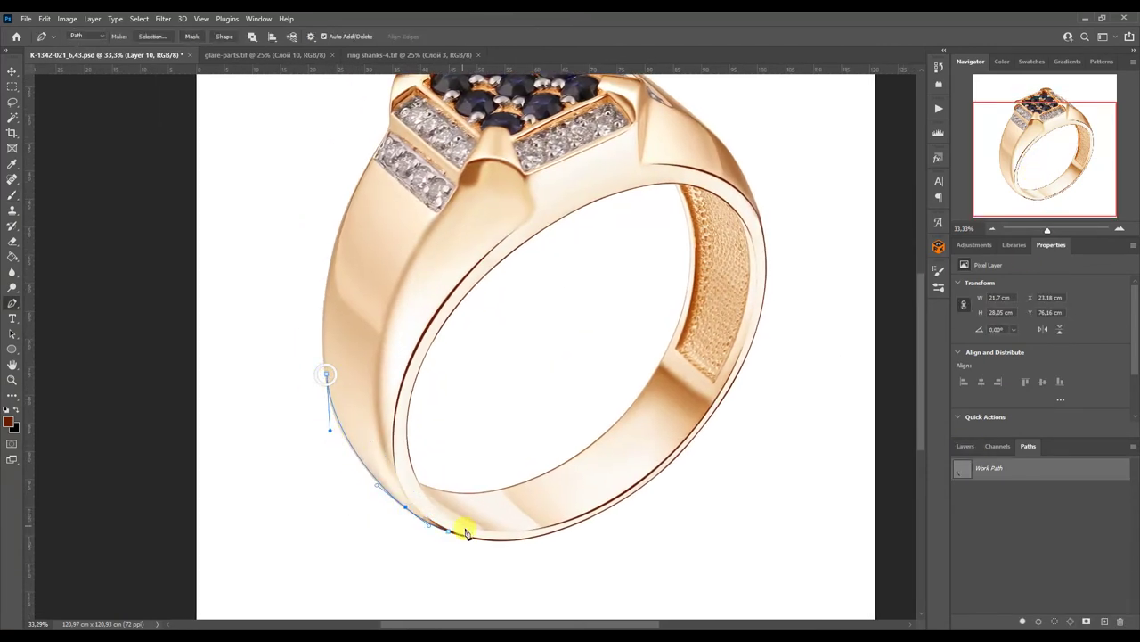
pyautogui.moveTo(404, 505); pyautogui.dragTo(375, 501)
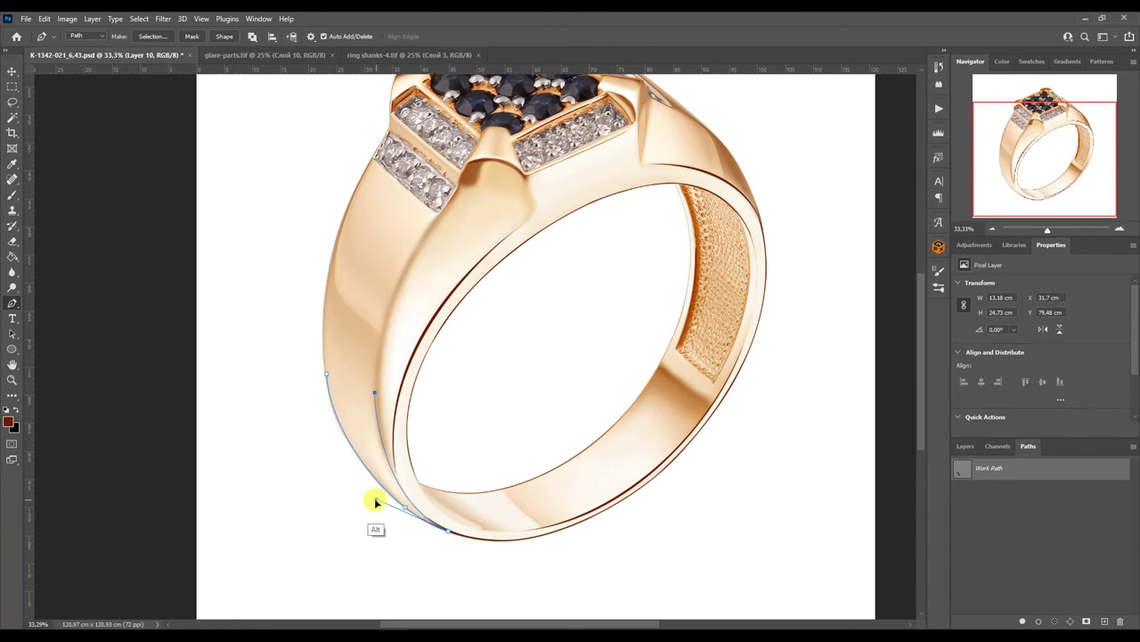
# Step: Load the traced path as a selection and paint a light soft stroke along the band's edge
pyautogui.click(1120, 229)
pyautogui.moveTo(1010, 174); pyautogui.dragTo(999, 191)
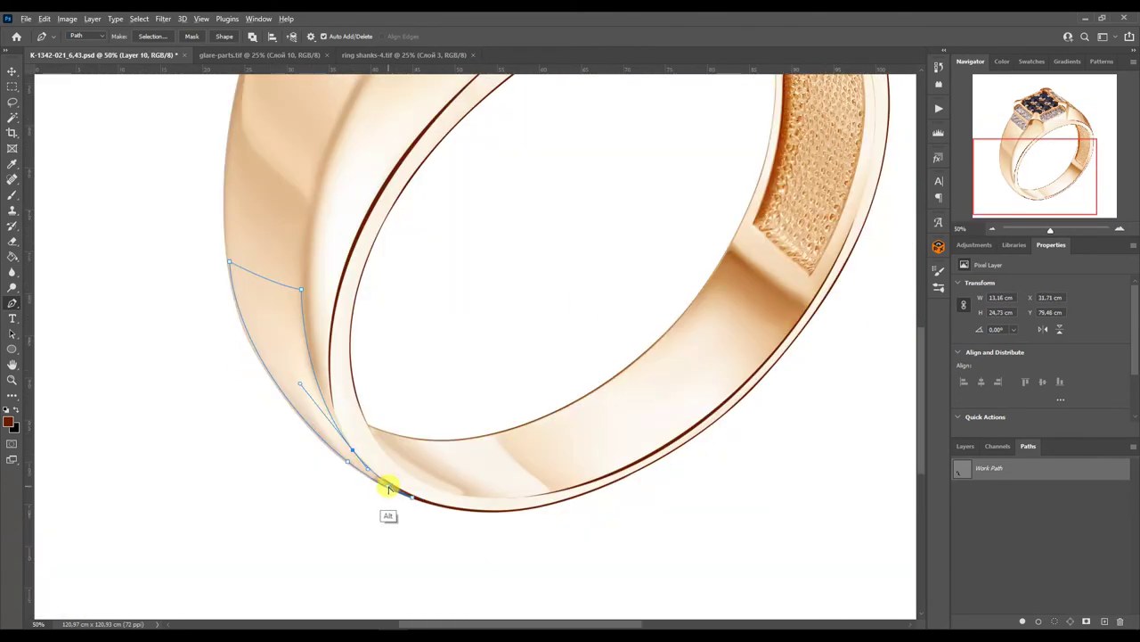
pyautogui.keyDown('ctrl'); pyautogui.click(960, 470); pyautogui.keyUp('ctrl')
pyautogui.press('b')
pyautogui.moveTo(338, 450); pyautogui.dragTo(275, 300)
pyautogui.hotkey('ctrl', 'd')
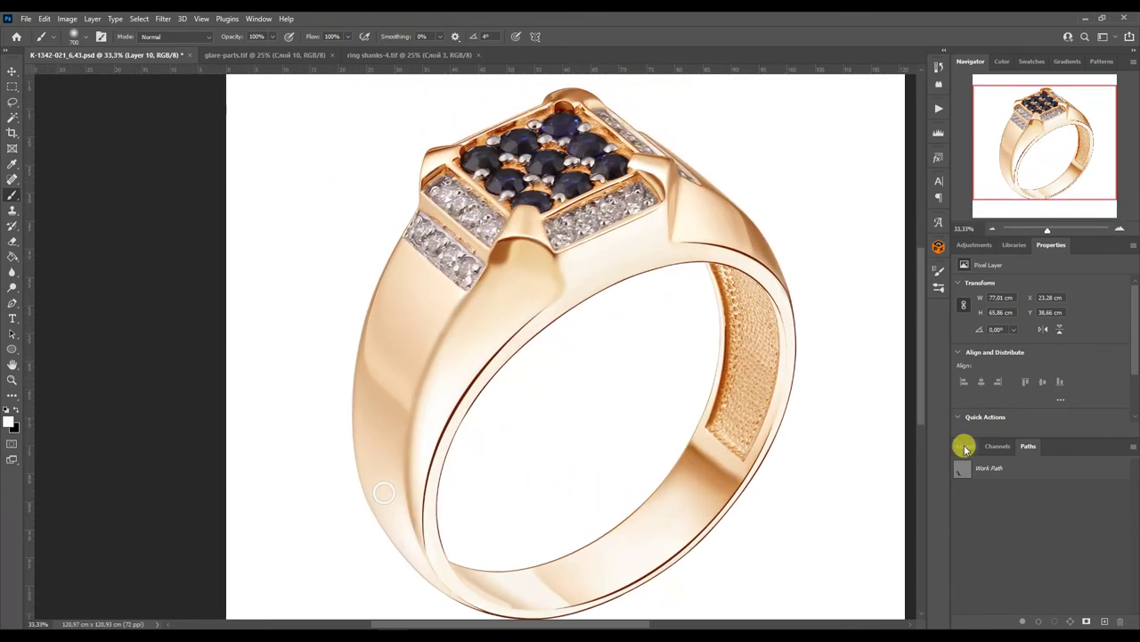
# Step: Run the Silver action on the ring, adding clipped Levels, Hue/Saturation and Color Balance layers
pyautogui.click(964, 445)
pyautogui.press('v')
pyautogui.click(938, 108)
pyautogui.click(838, 333)
pyautogui.click(854, 595)
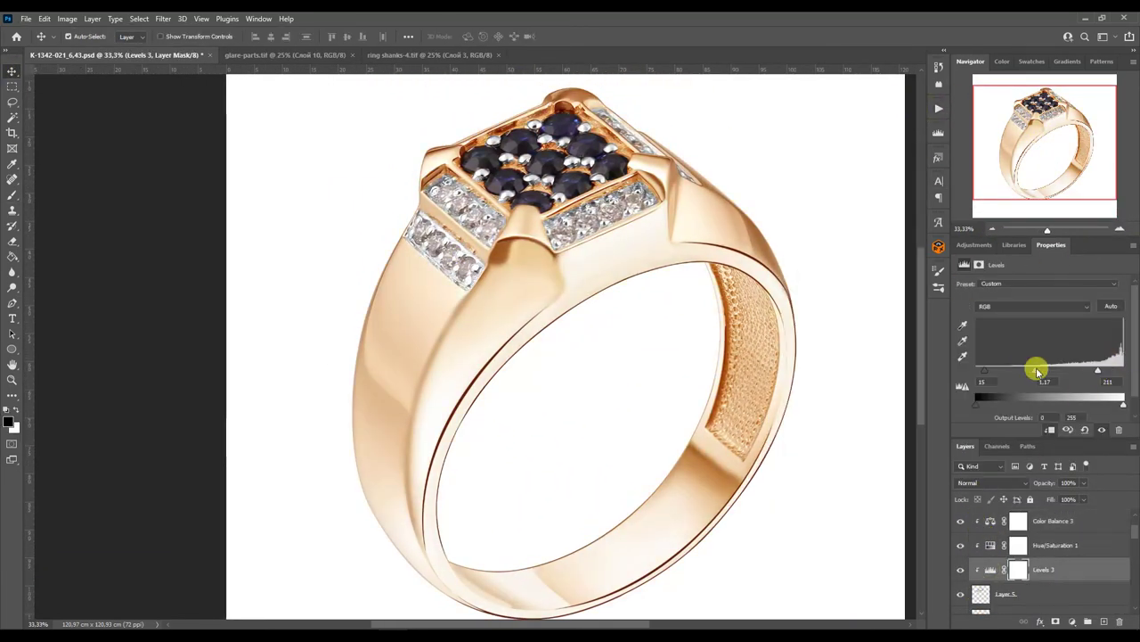
# Step: On Layer 5, smooth and brighten the sapphire prongs with the Mixer Brush at close zoom
pyautogui.click(1005, 593)
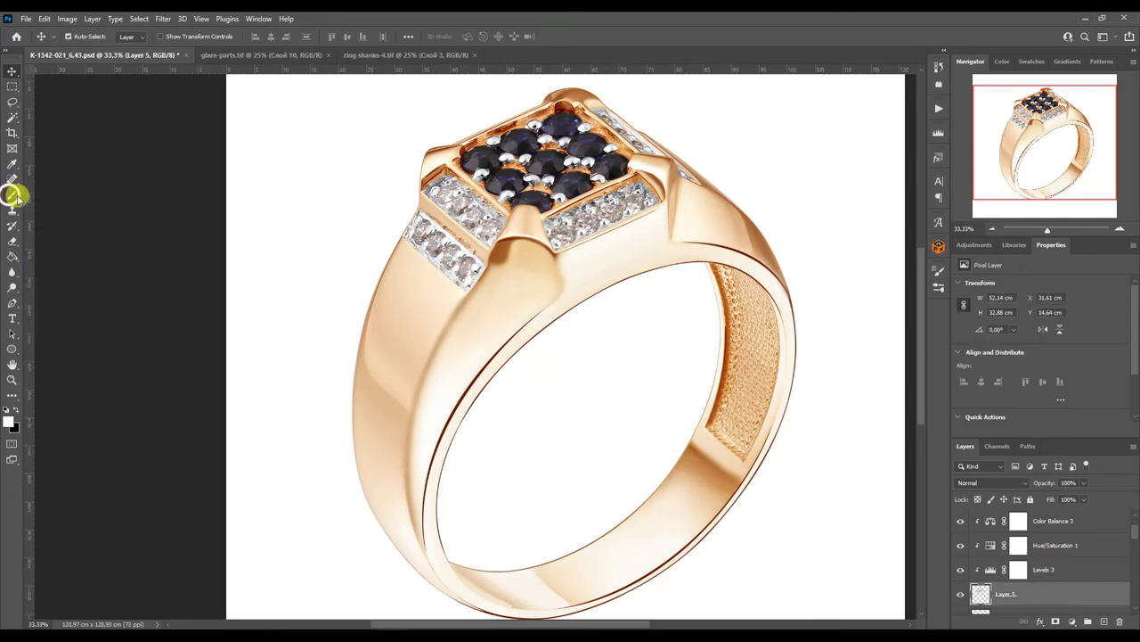
pyautogui.click(13, 195)
pyautogui.click(1120, 229)
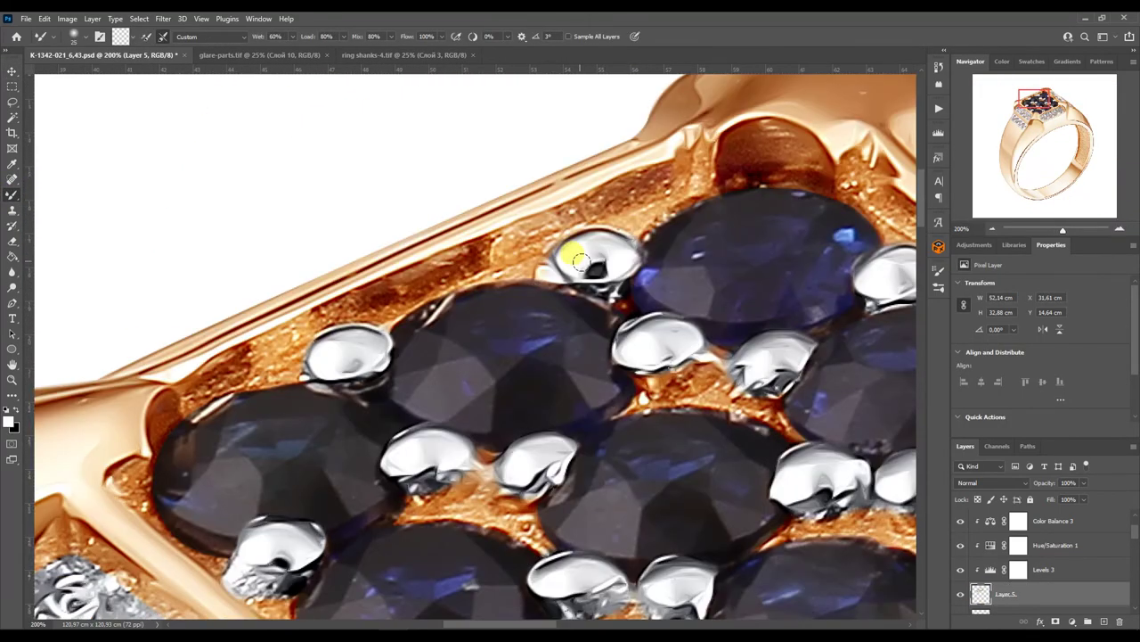
pyautogui.moveTo(579, 260); pyautogui.dragTo(595, 266)
pyautogui.moveTo(369, 313); pyautogui.dragTo(349, 352)
pyautogui.click(267, 548)
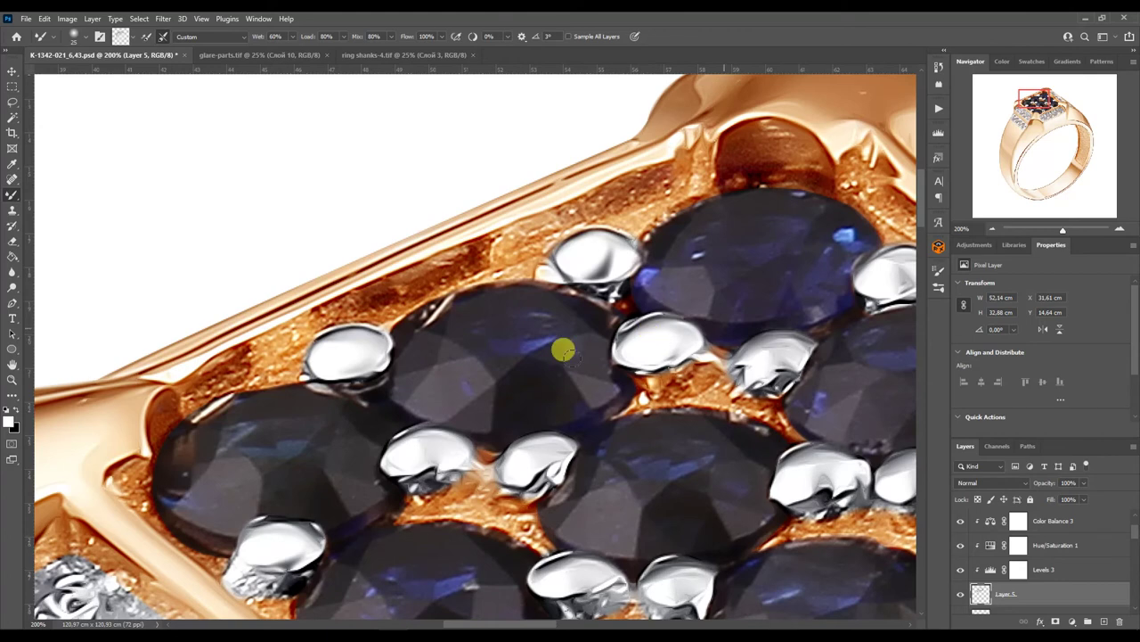
pyautogui.scroll(-5, 397, 458)
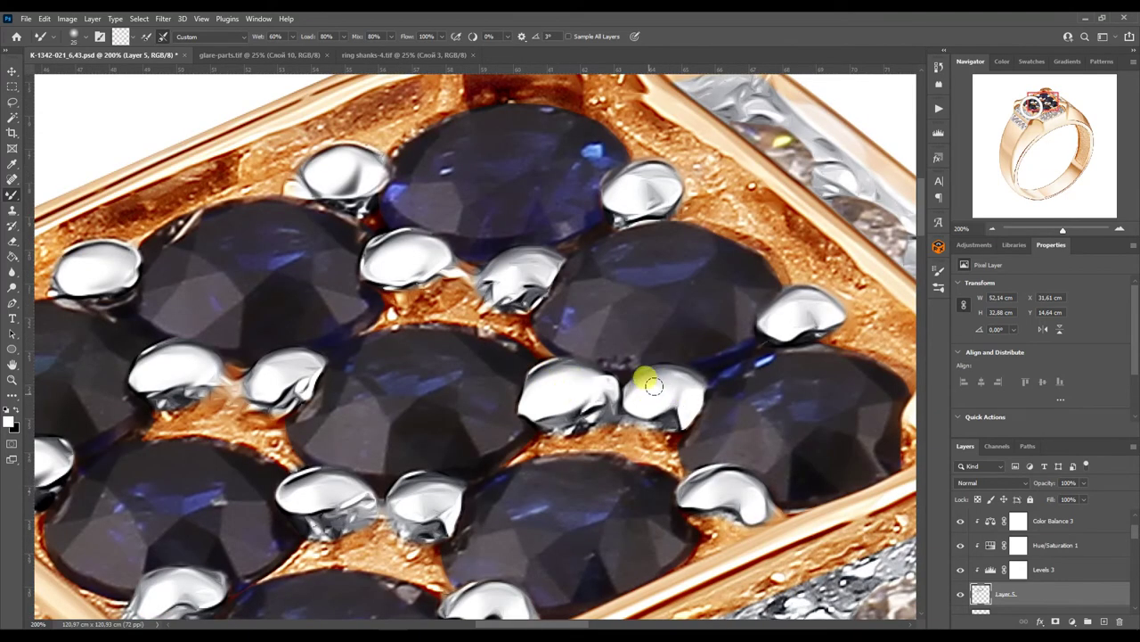
pyautogui.scroll(-3, 549, 268)
pyautogui.scroll(-3, 573, 441)
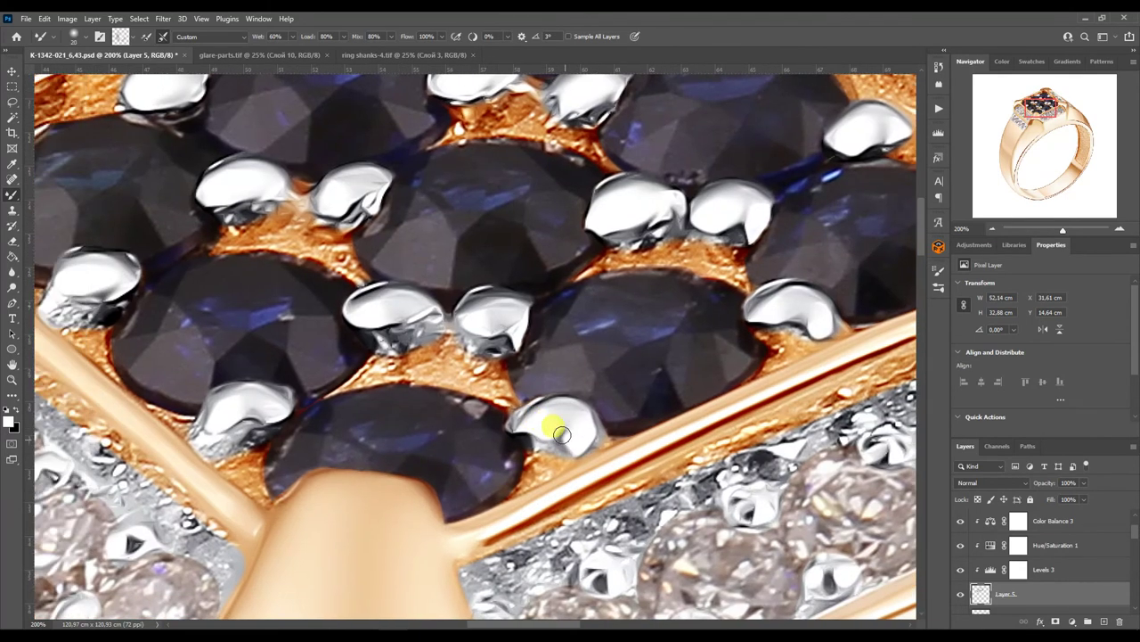
pyautogui.moveTo(1062, 229); pyautogui.dragTo(1005, 229)
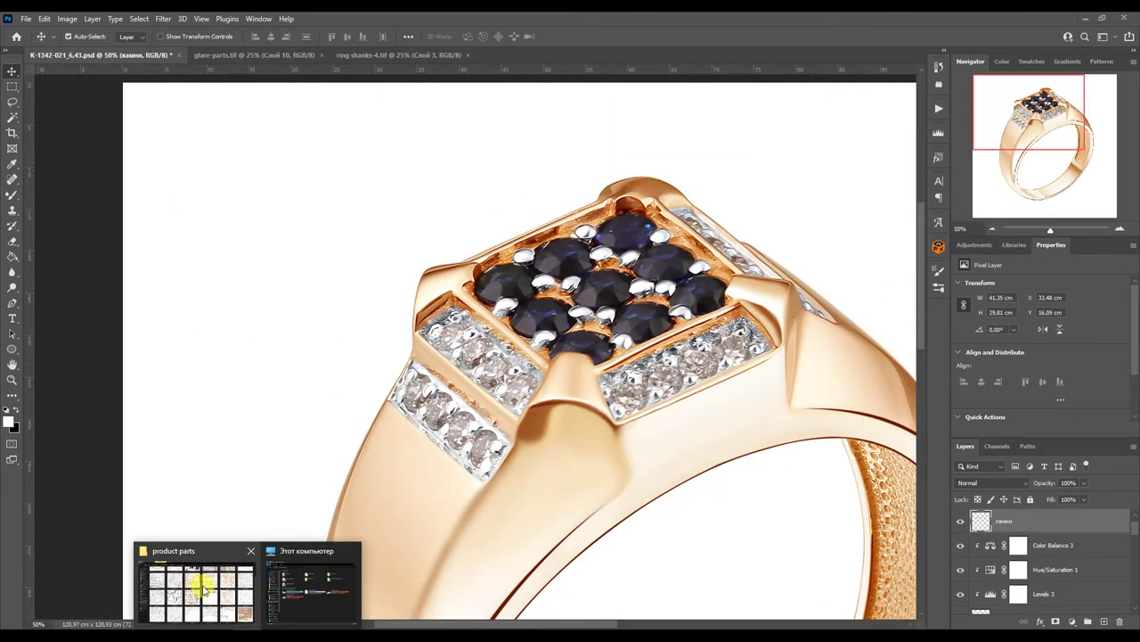
# Step: Bring in diamond.tif and place diamond copies over the first pavé stones in the row
pyautogui.click(199, 580)
pyautogui.moveTo(393, 98); pyautogui.dragTo(421, 515)
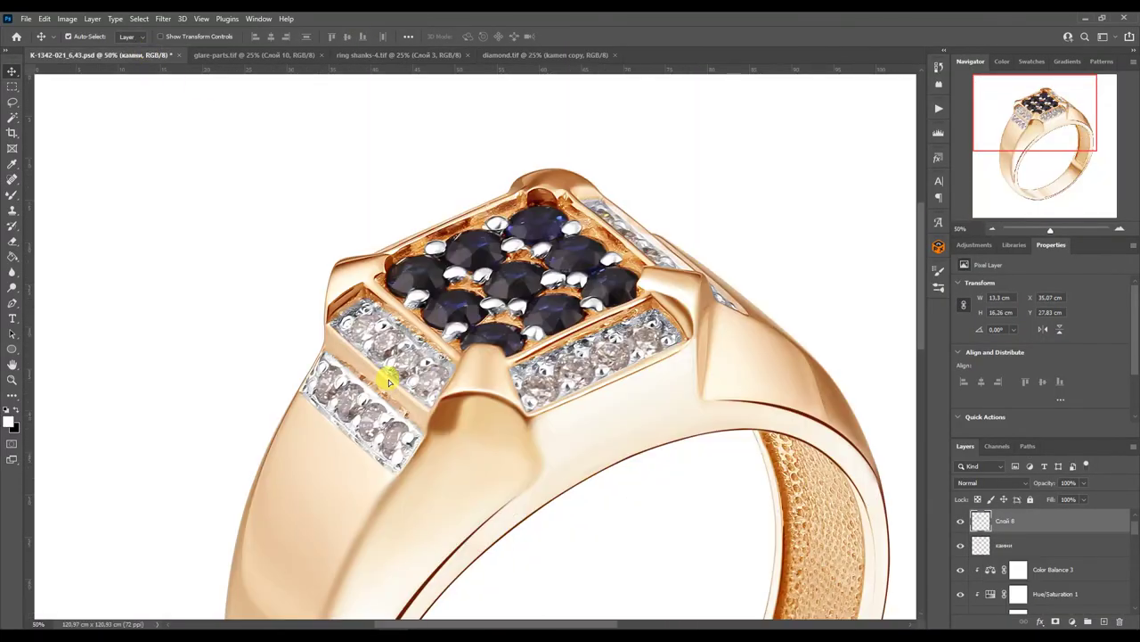
pyautogui.hotkey('ctrl', 't')
pyautogui.moveTo(419, 308); pyautogui.dragTo(400, 259)
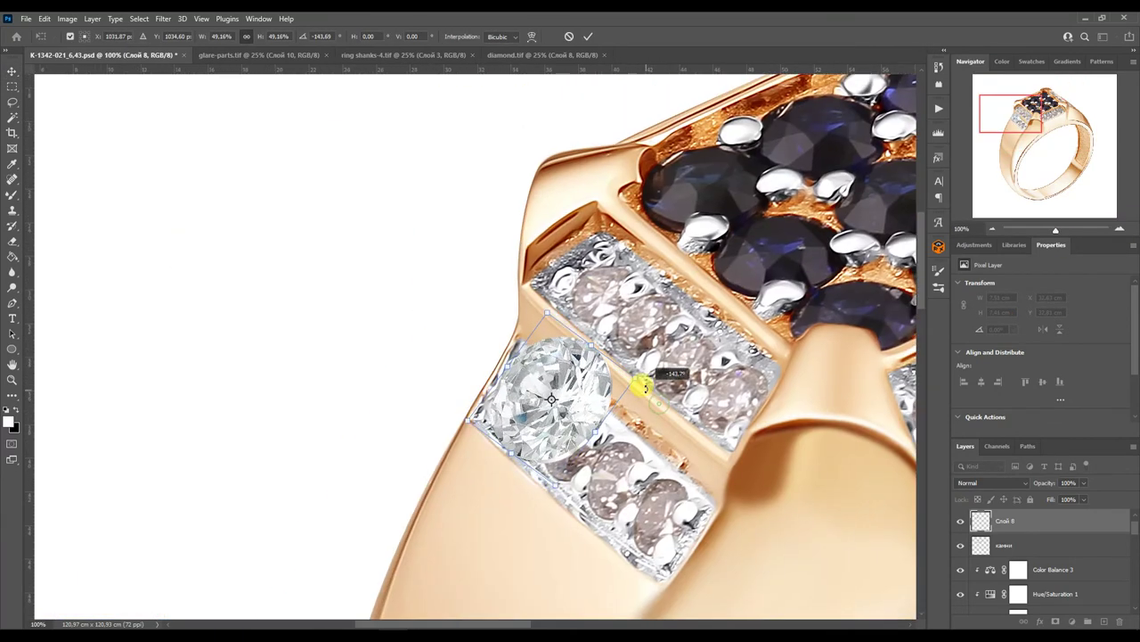
pyautogui.moveTo(532, 388); pyautogui.dragTo(657, 502)
pyautogui.moveTo(639, 431)
pyautogui.mouseDown()
pyautogui.moveTo(554, 363)
pyautogui.moveTo(606, 294)
pyautogui.mouseUp()
# Step: Cover the remaining pink pavé stones with rotated diamond copies and add a sapphire Color Balance layer
pyautogui.hotkey('ctrl', 't')
pyautogui.moveTo(646, 254); pyautogui.dragTo(679, 240)
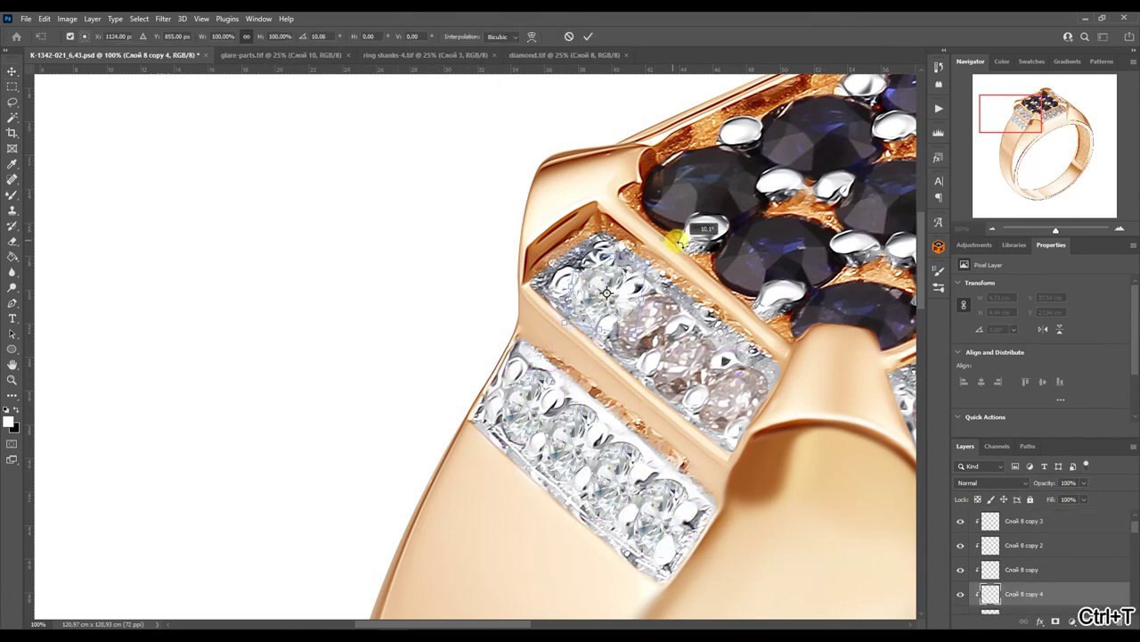
pyautogui.press('Return')
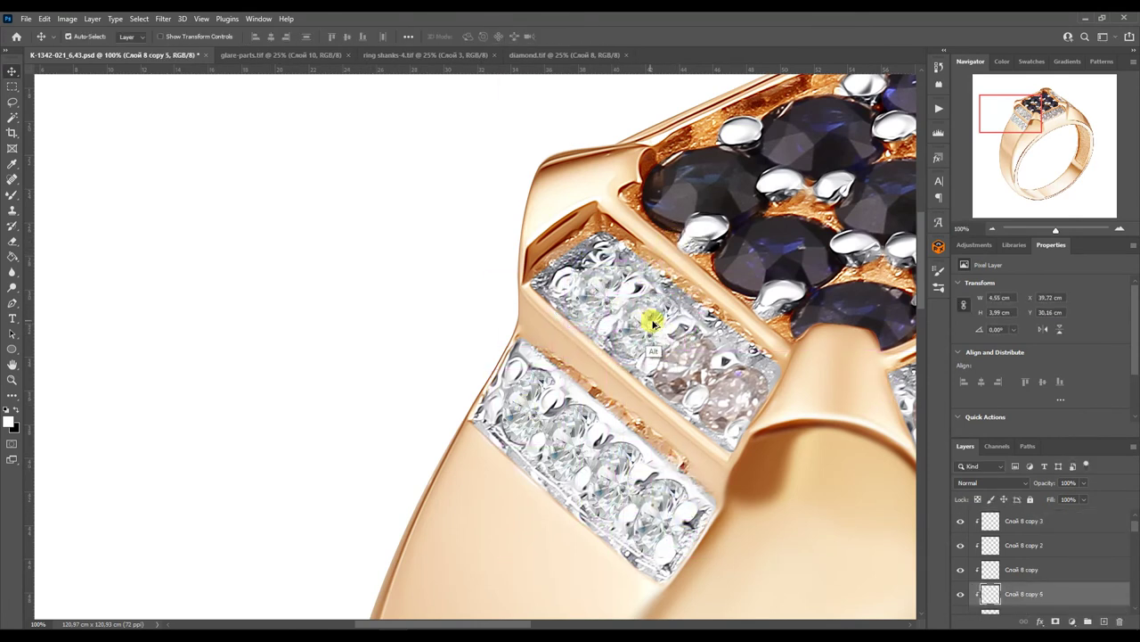
pyautogui.moveTo(727, 367); pyautogui.dragTo(793, 358)
pyautogui.hotkey('ctrl', 't')
pyautogui.press('Return')
pyautogui.moveTo(815, 369); pyautogui.dragTo(742, 383)
pyautogui.moveTo(756, 317)
pyautogui.mouseDown()
pyautogui.moveTo(723, 381)
pyautogui.moveTo(615, 427)
pyautogui.mouseUp()
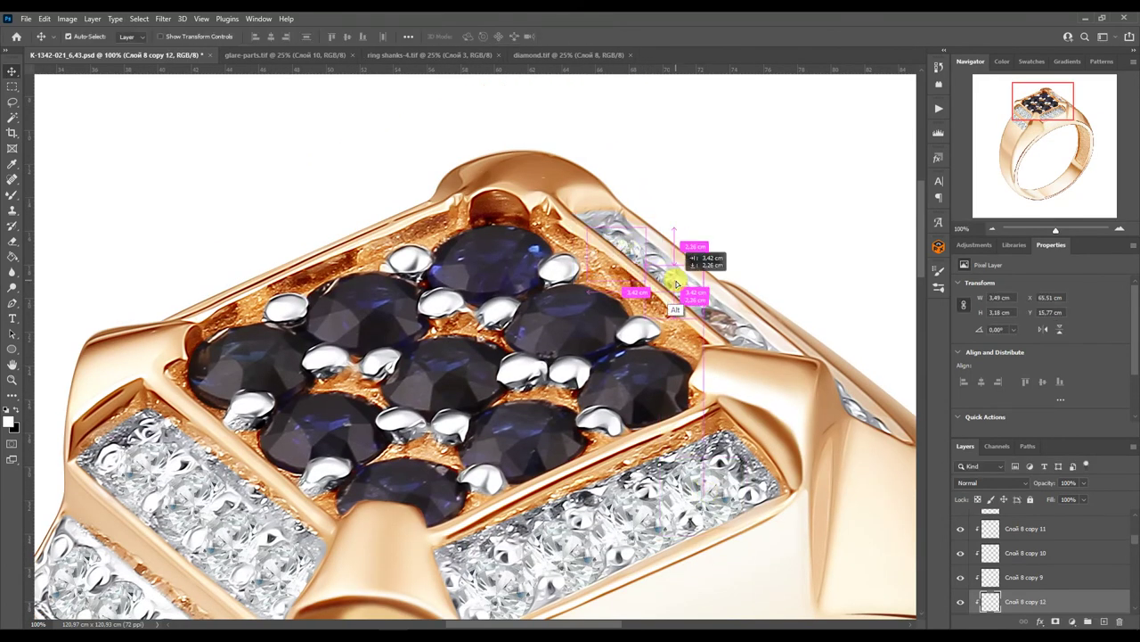
pyautogui.moveTo(646, 222); pyautogui.dragTo(704, 254)
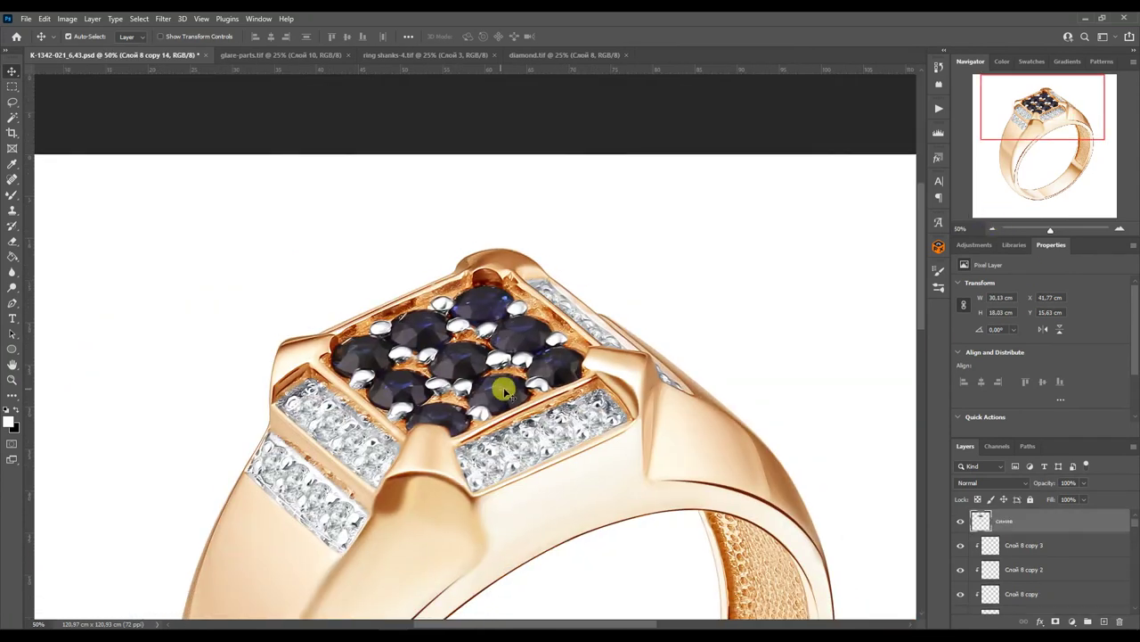
pyautogui.hotkey('ctrl', 'j')
pyautogui.keyDown('alt'); pyautogui.click(992, 531); pyautogui.keyUp('alt')
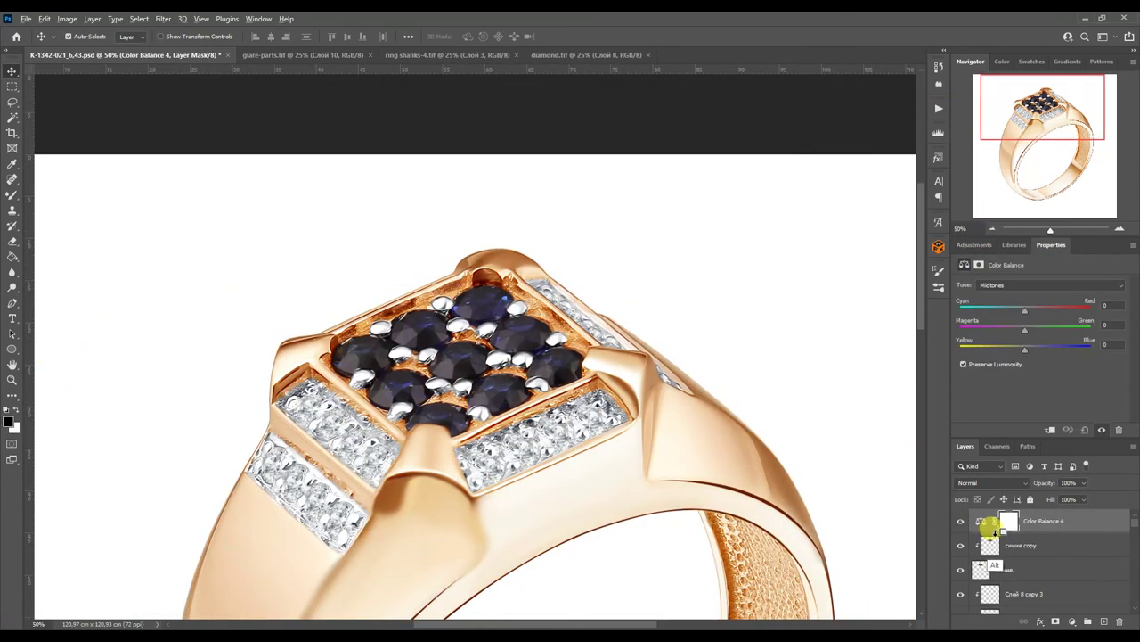
# Step: Add a clipped Levels adjustment (41, 1.31, 185) to make the sapphires brighter blue
pyautogui.hotkey('ctrl', 'l')
pyautogui.keyDown('alt'); pyautogui.click(972, 533); pyautogui.keyUp('alt')
pyautogui.moveTo(1123, 366); pyautogui.dragTo(1085, 370)
pyautogui.moveTo(977, 366); pyautogui.dragTo(1033, 370)
pyautogui.click(960, 594)
pyautogui.click(960, 593)
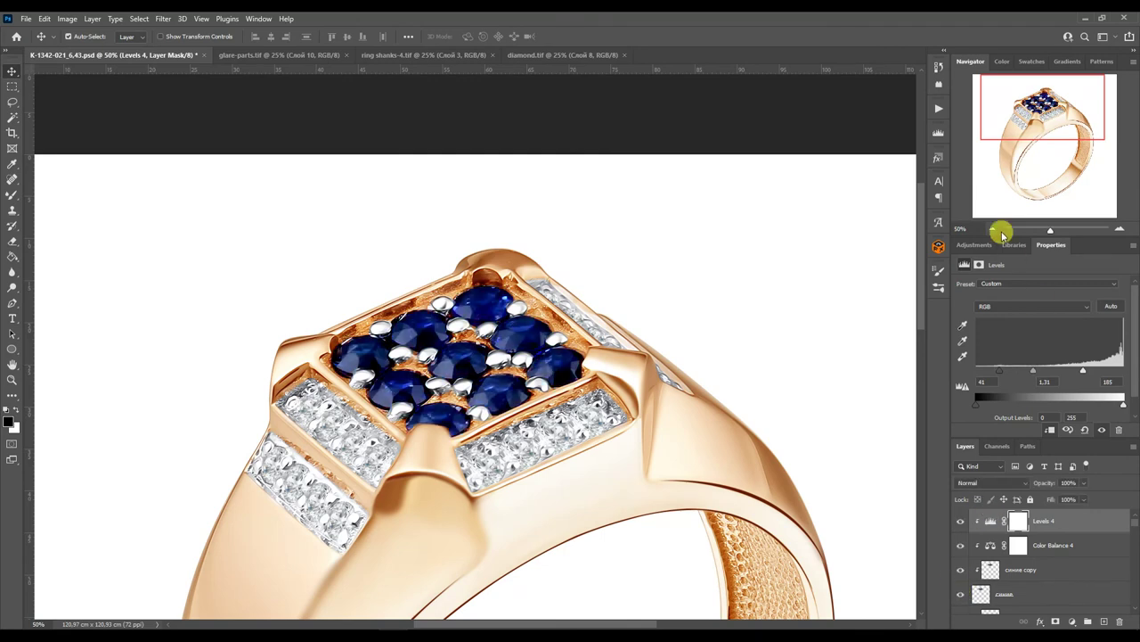
# Step: Merge the retouched ring layers into one and duplicate the merged layer
pyautogui.hotkey('ctrl', '-')
pyautogui.hotkey('ctrl', '-')
pyautogui.hotkey('ctrl', '-')
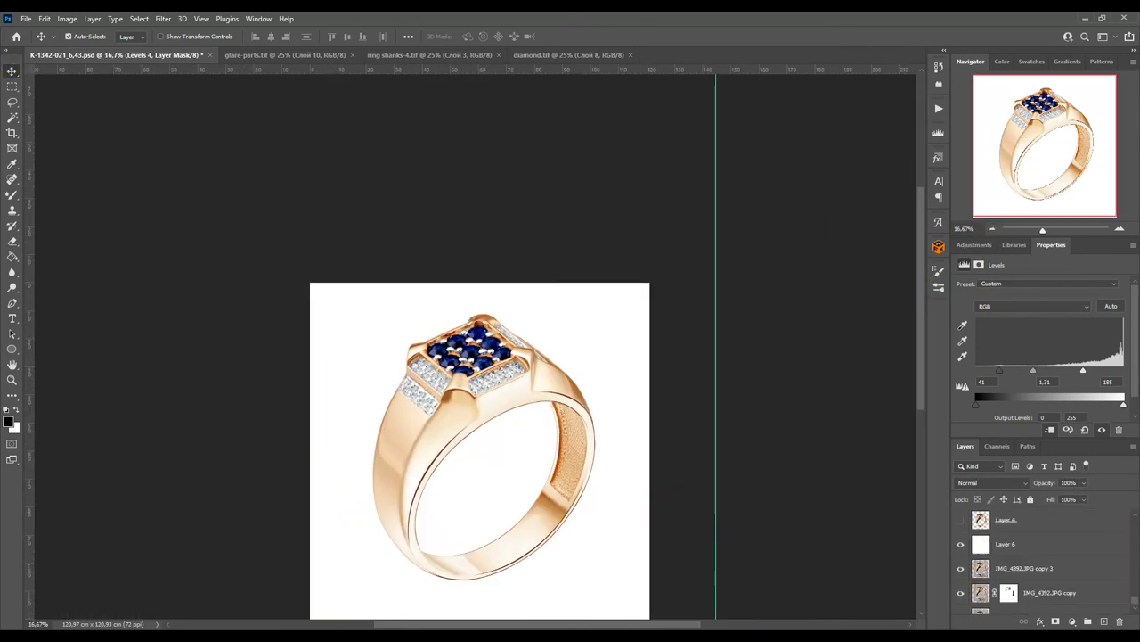
pyautogui.hotkey('ctrl', 'e')
pyautogui.hotkey('ctrl', 'j')
pyautogui.hotkey('alt', 'F9')
pyautogui.click(1121, 228)
pyautogui.hotkey('alt', 'F9')
pyautogui.hotkey('ctrl', '+')
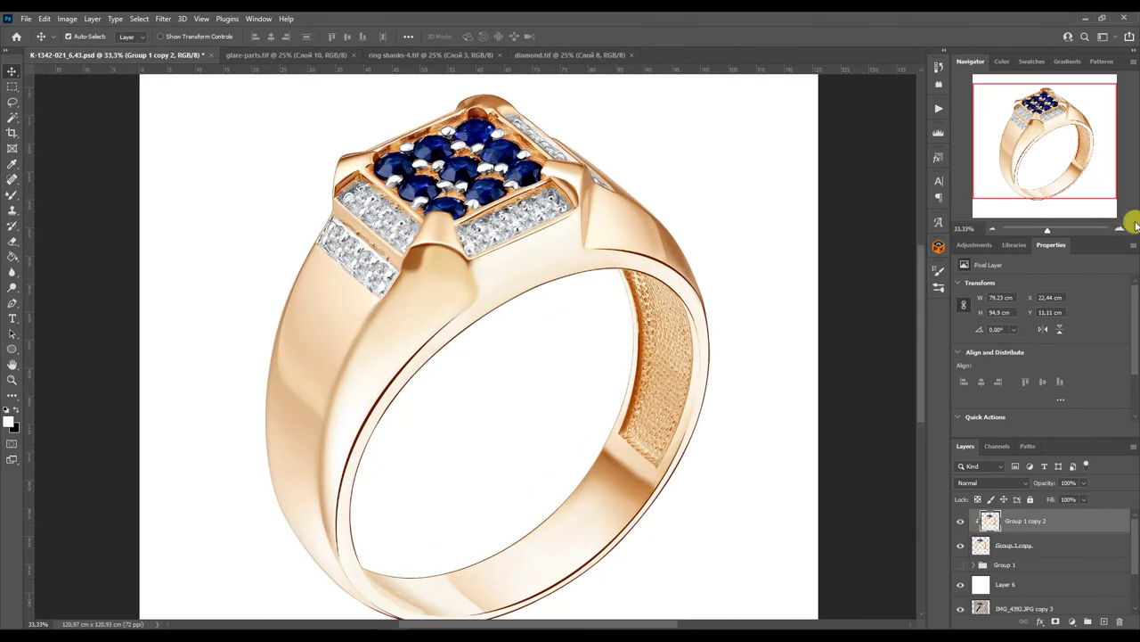
# Step: Place the soft shadow from shadow.tif under the ring in Multiply and scale it into position
pyautogui.hotkey('ctrl', '+')
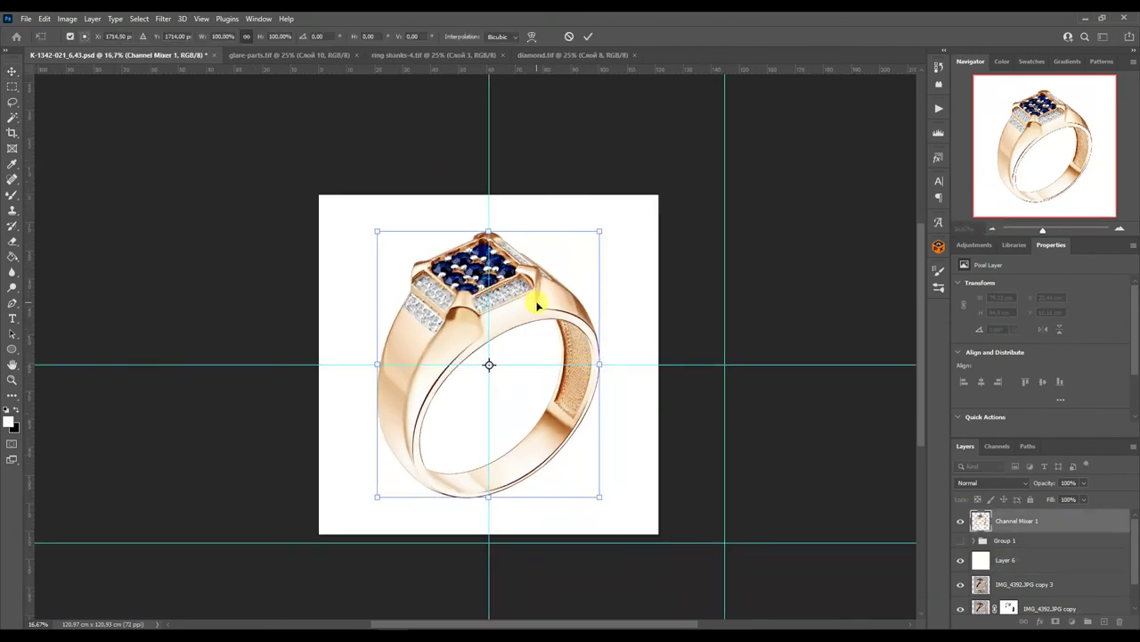
pyautogui.click(219, 555)
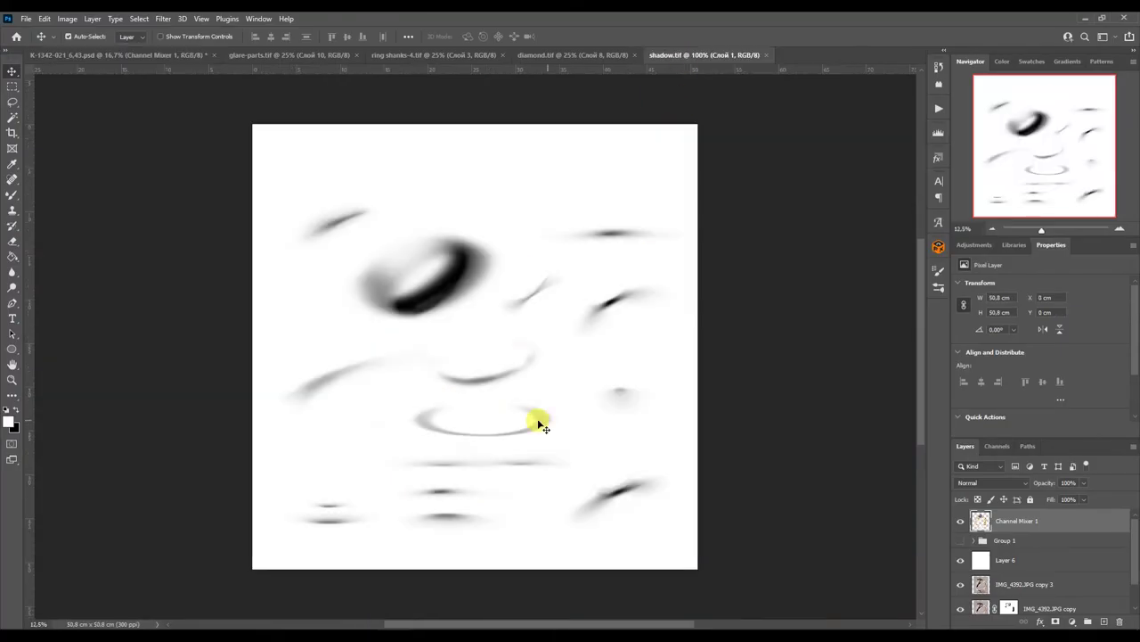
pyautogui.moveTo(992, 545); pyautogui.dragTo(992, 548)
pyautogui.hotkey('ctrl', 't')
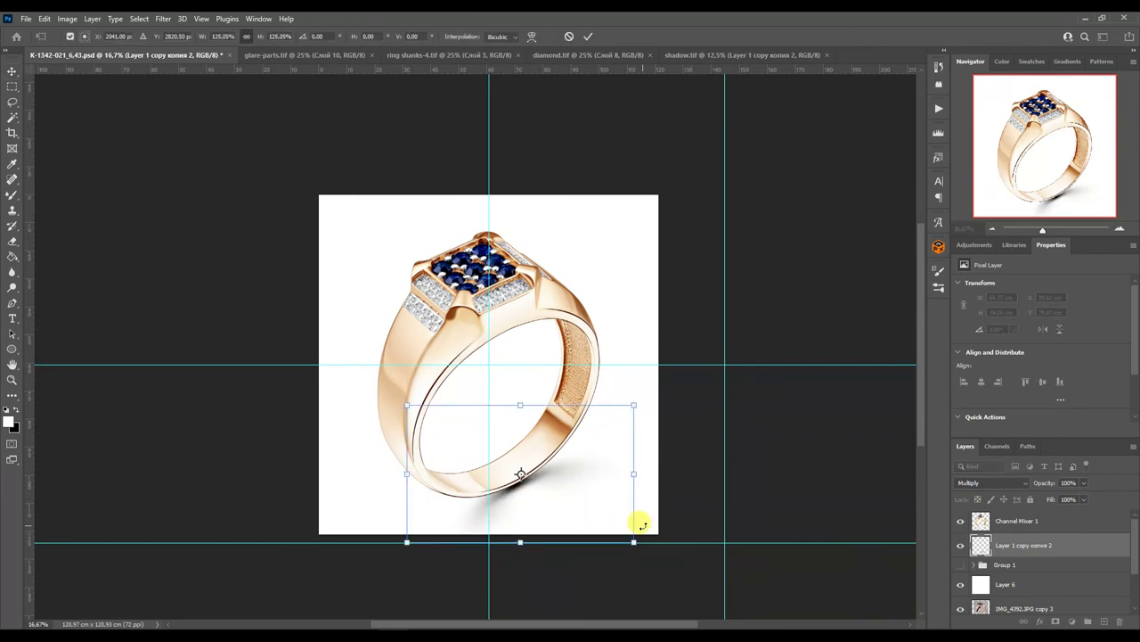
pyautogui.press('Return')
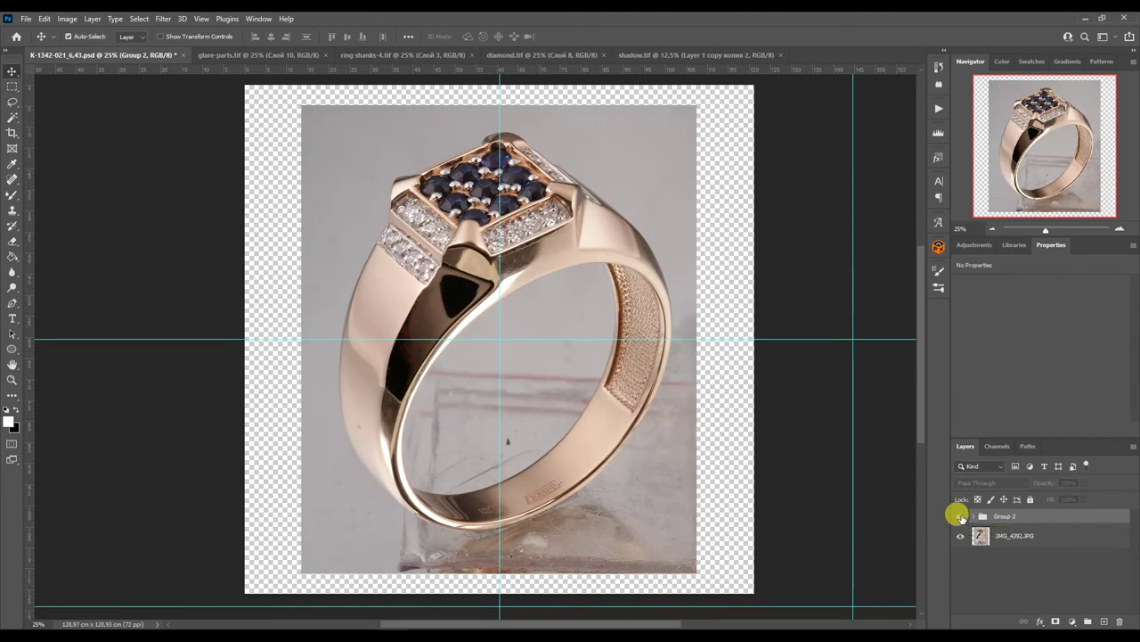
# Step: Toggle Group 2's visibility to compare, leaving the original unretouched photo showing
pyautogui.click(960, 517)
pyautogui.hotkey('ctrl', '+')
pyautogui.click(960, 517)
pyautogui.click(961, 517)
pyautogui.click(961, 517)
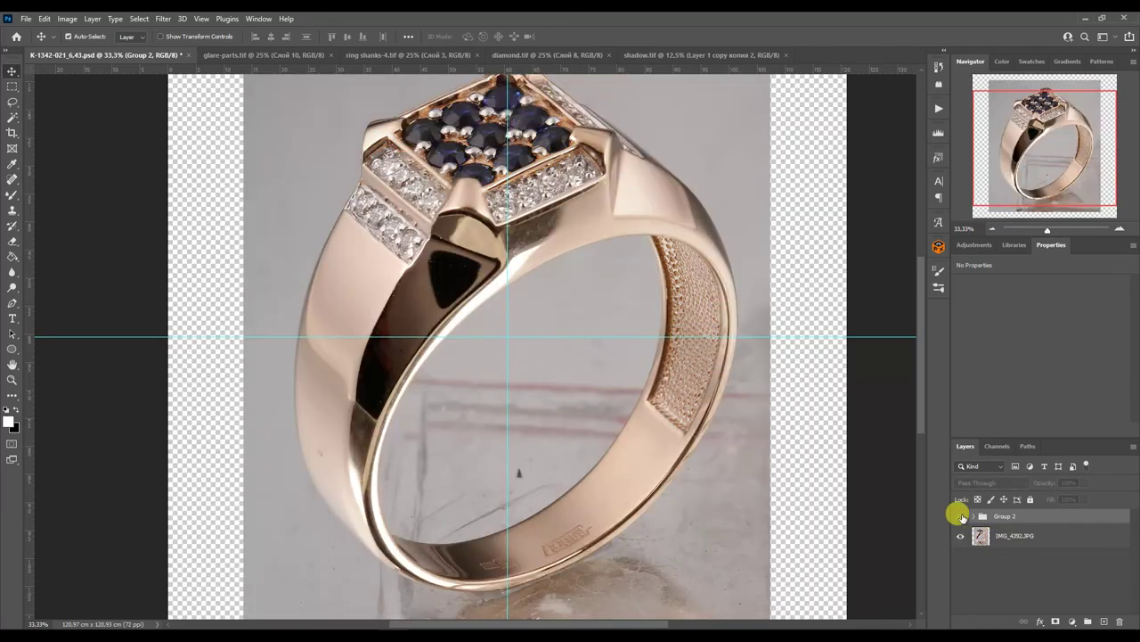